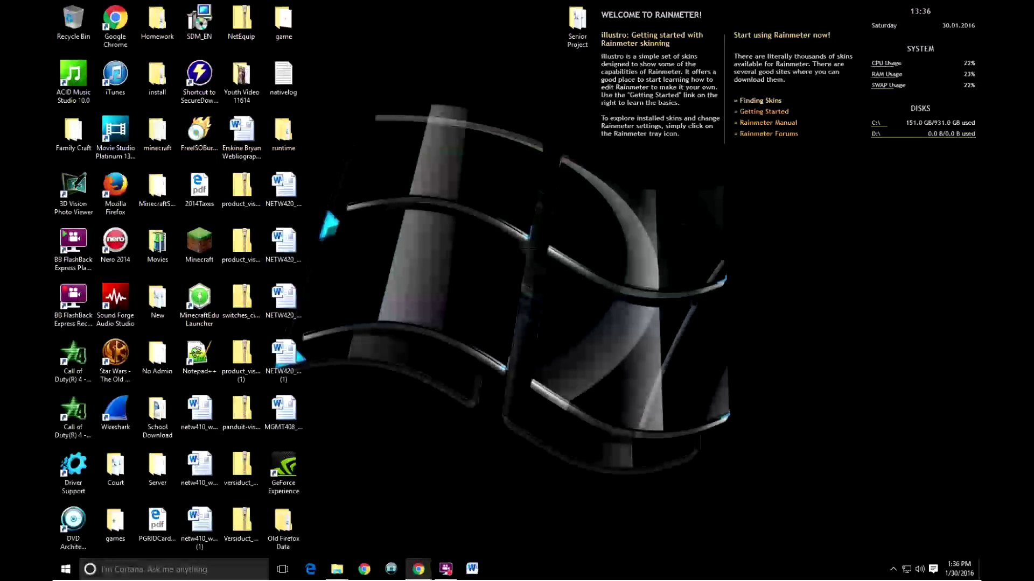
# Bring the browser window onto this screen and look over the Rainmeter website's home page down to its download section.
pyautogui.moveTo(980, 66); pyautogui.dragTo(506, 64)
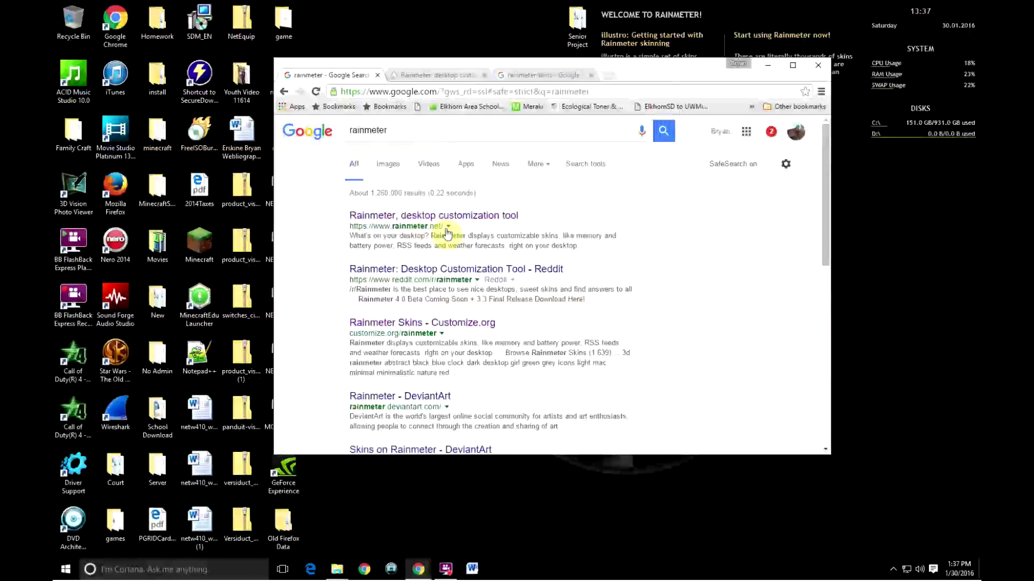
pyautogui.click(421, 79)
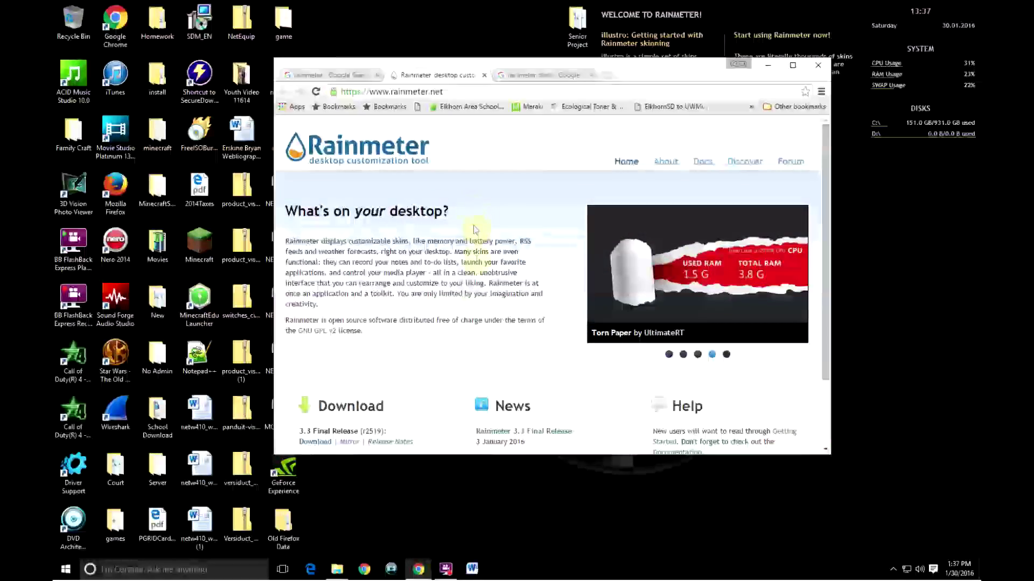
pyautogui.scroll(-2, 471, 264)
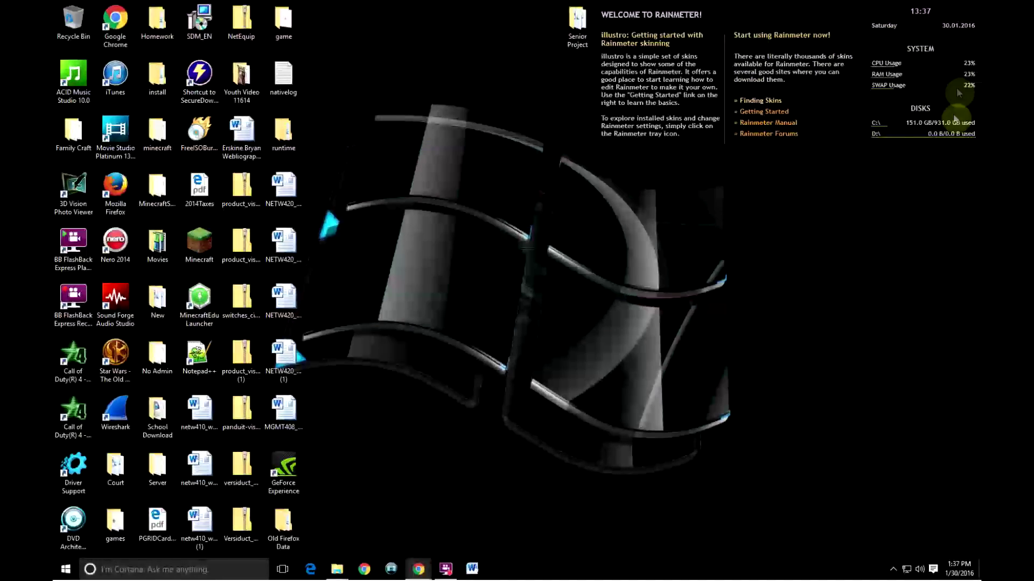
# Move the Rainmeter welcome skin slightly lower on the desktop.
pyautogui.moveTo(692, 15); pyautogui.dragTo(693, 44)
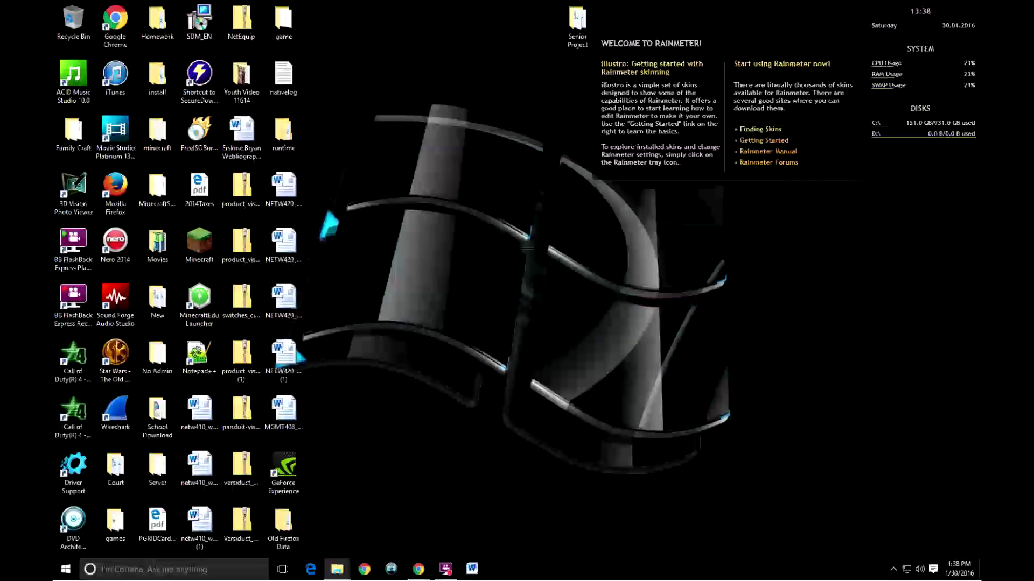
# Open File Explorer and browse through Local Disk (C:) and Users to the Documents folder of the personal profile.
pyautogui.click(337, 570)
pyautogui.moveTo(456, 99); pyautogui.dragTo(239, 27)
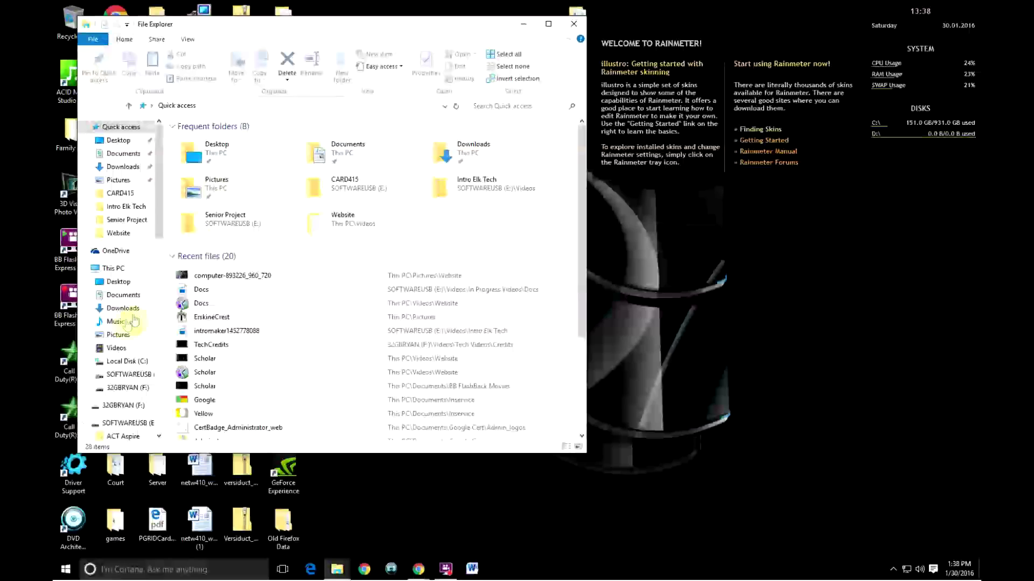
pyautogui.click(130, 367)
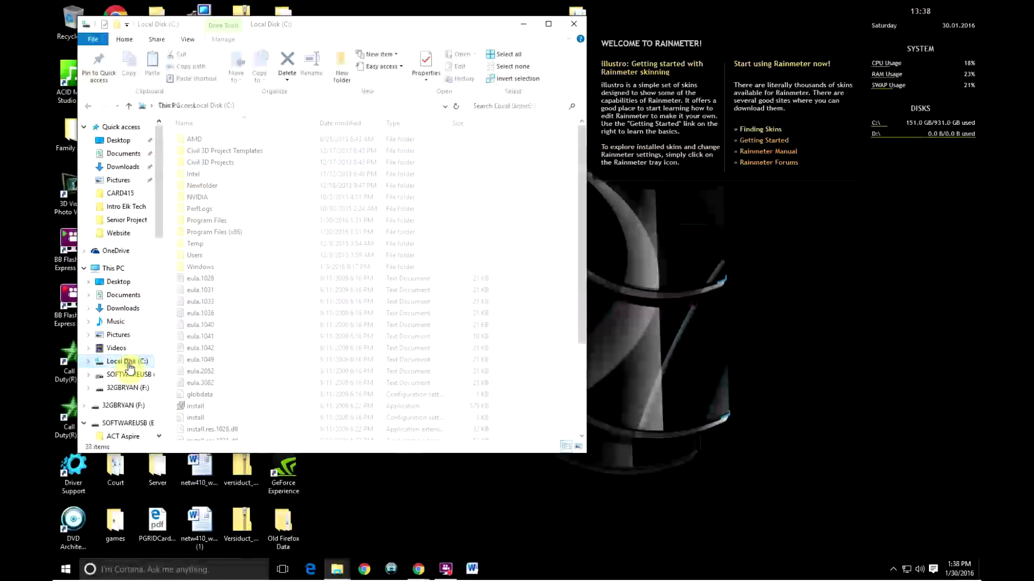
pyautogui.doubleClick(195, 255)
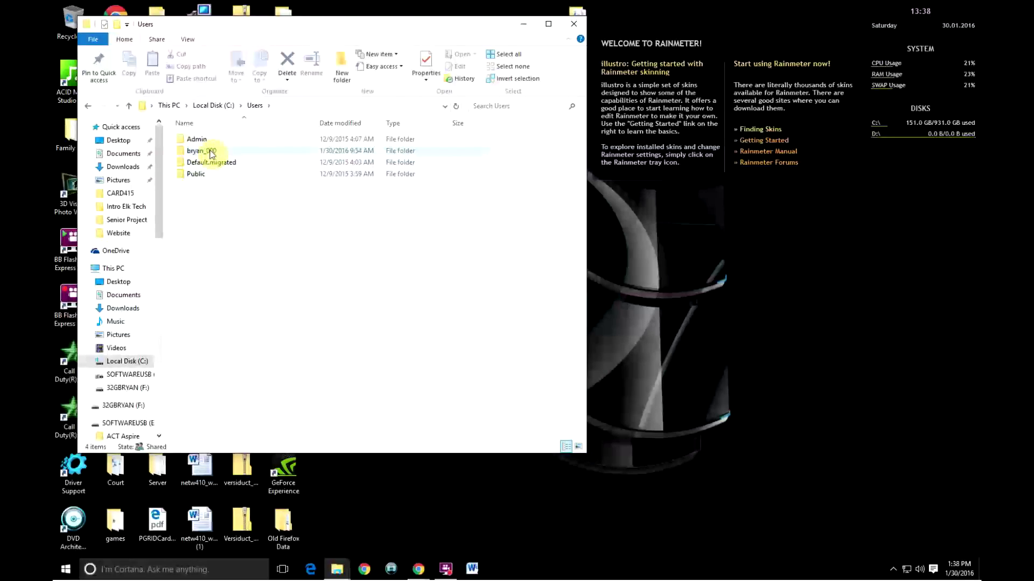
pyautogui.doubleClick(204, 151)
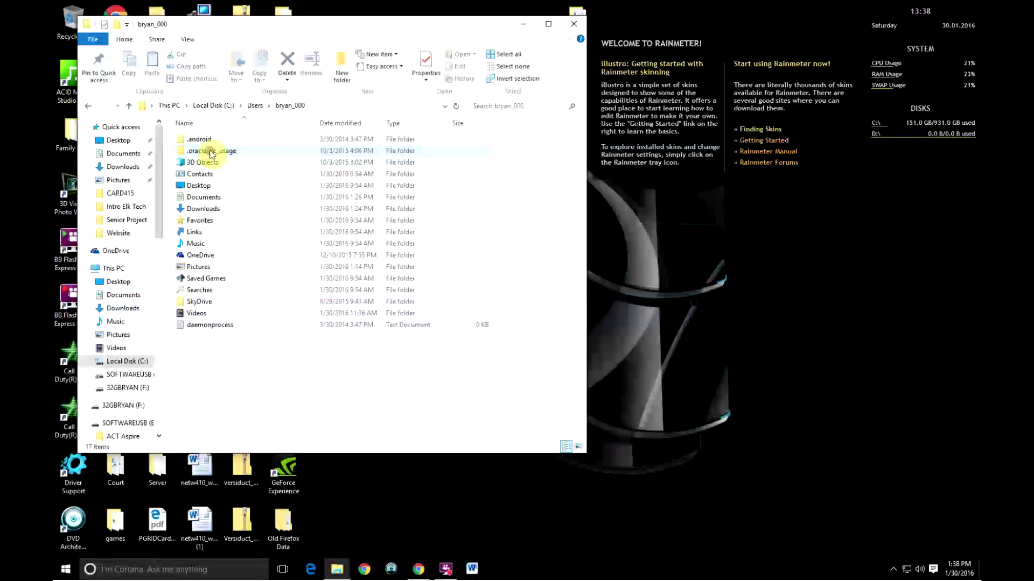
pyautogui.doubleClick(204, 197)
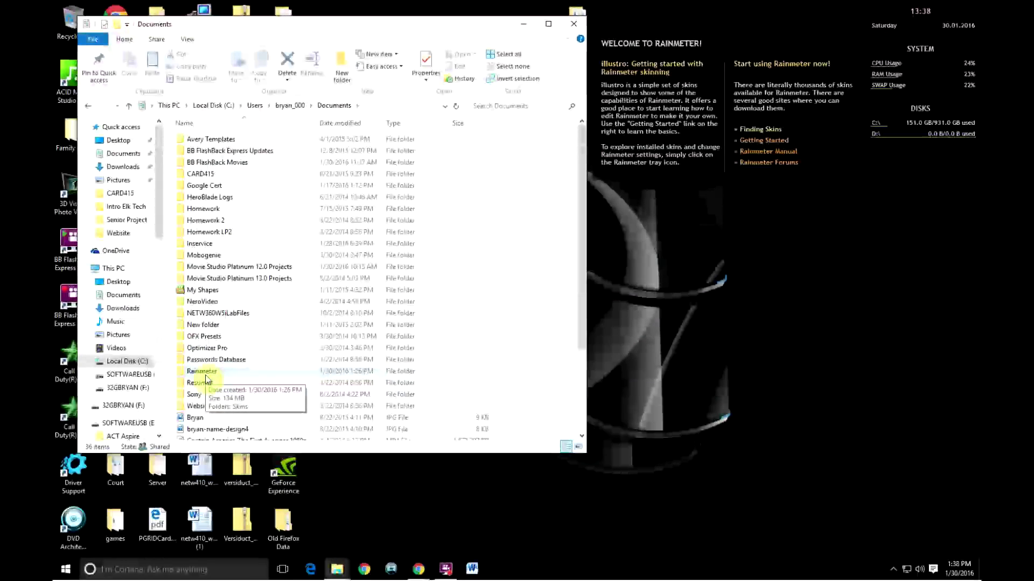
# Go to the Rainmeter folder inside Documents by its path, then open its Skins folder and look through the installed skins.
pyautogui.click(383, 107)
pyautogui.click(383, 107)
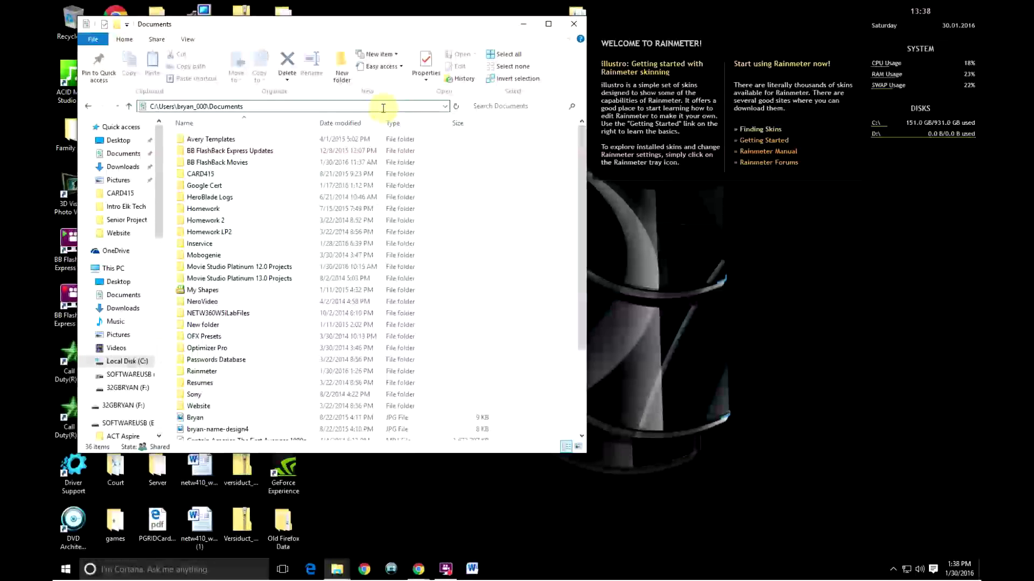
pyautogui.write('\\')
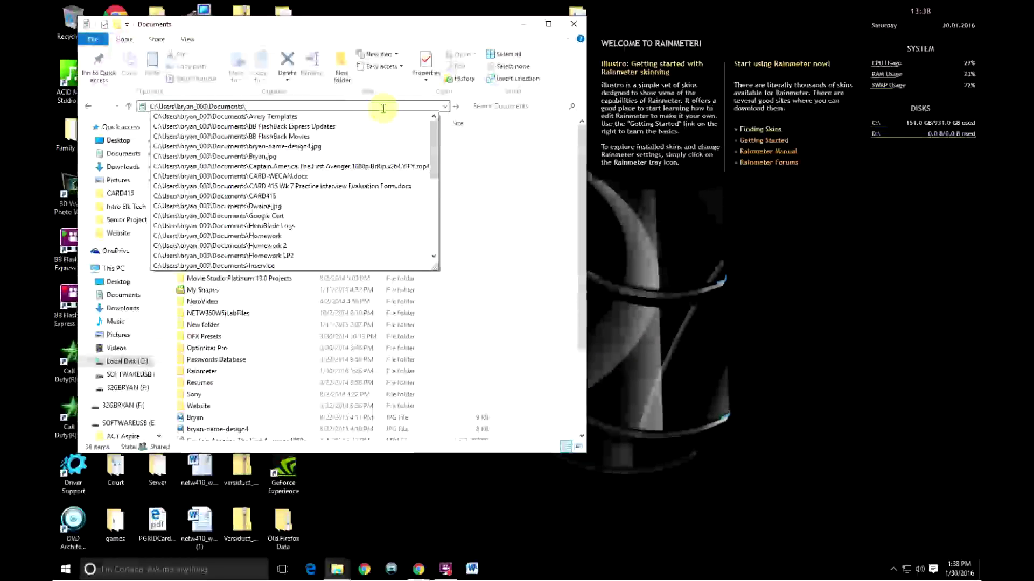
pyautogui.write('rain')
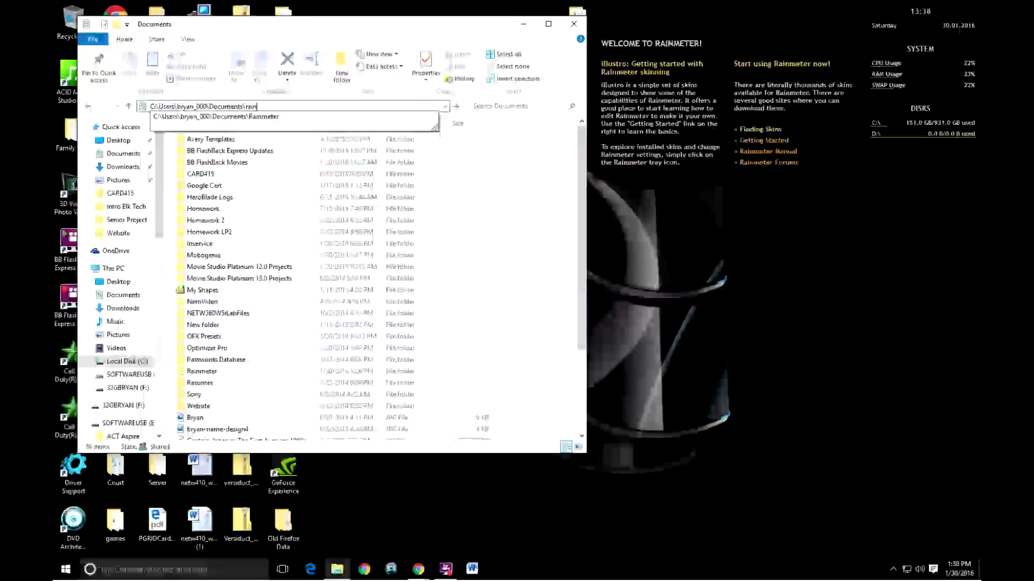
pyautogui.write('meter')
pyautogui.press('Return')
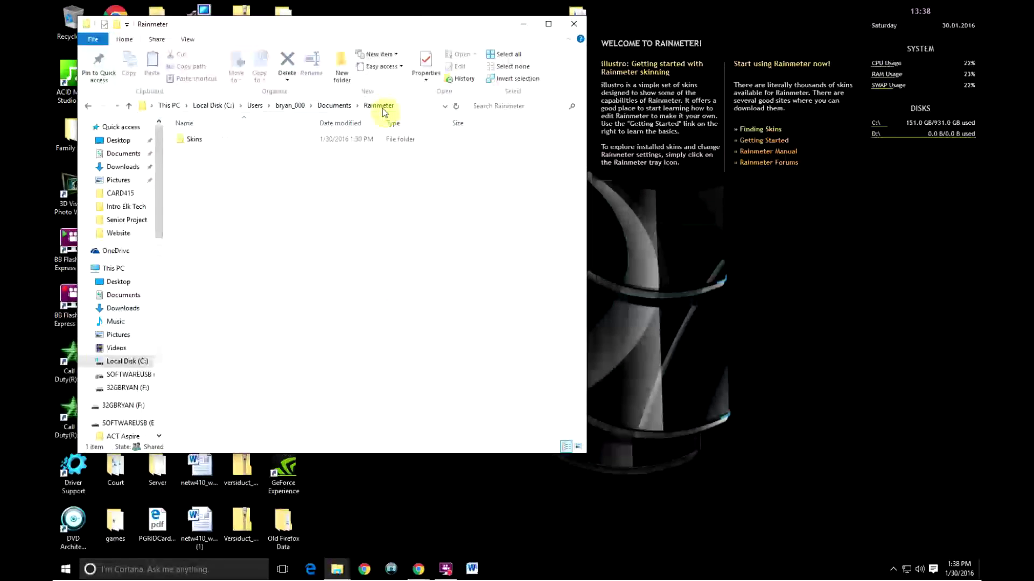
pyautogui.doubleClick(194, 140)
pyautogui.scroll(-1, 393, 270)
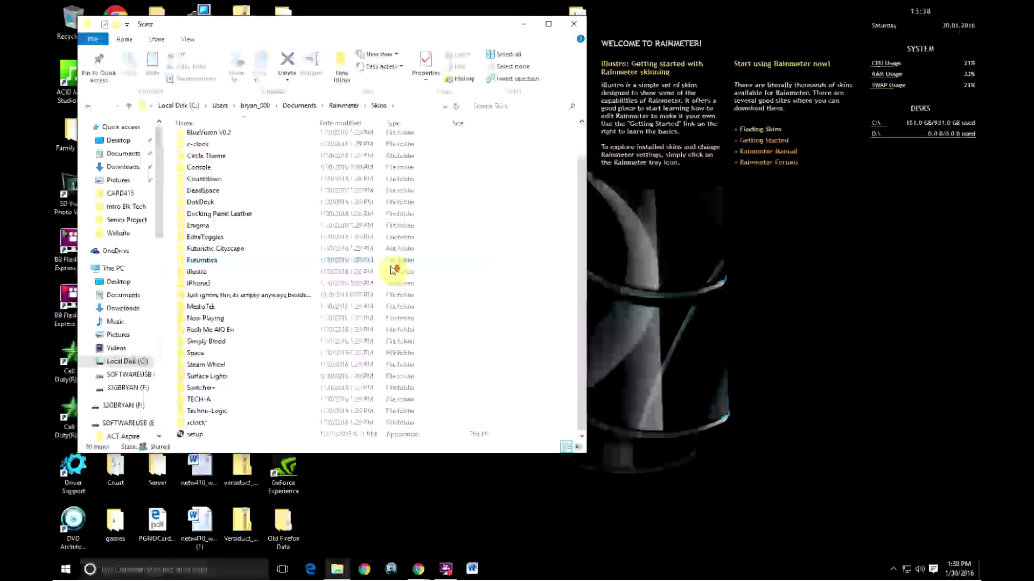
pyautogui.scroll(1, 454, 260)
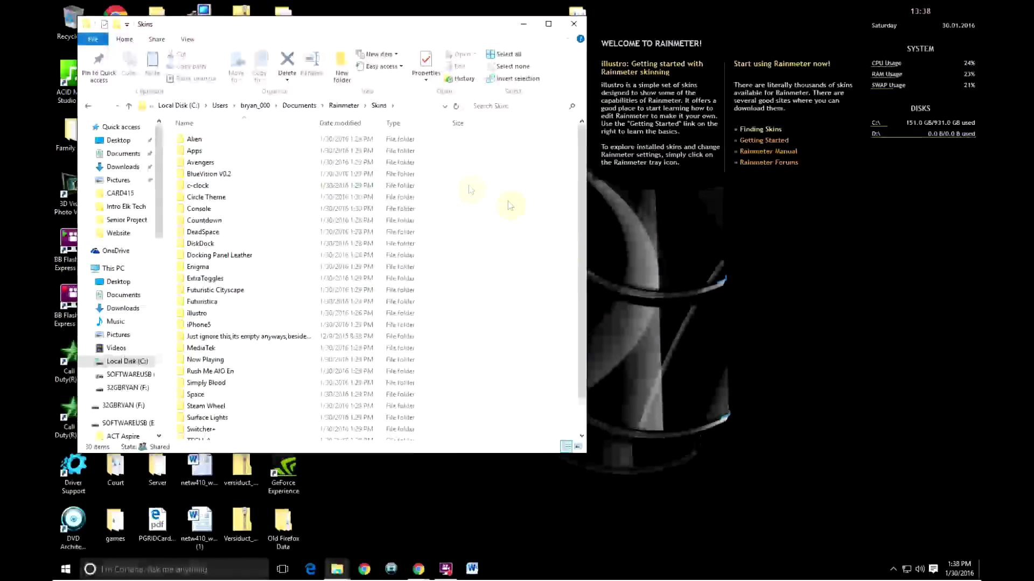
pyautogui.scroll(-2, 270, 330)
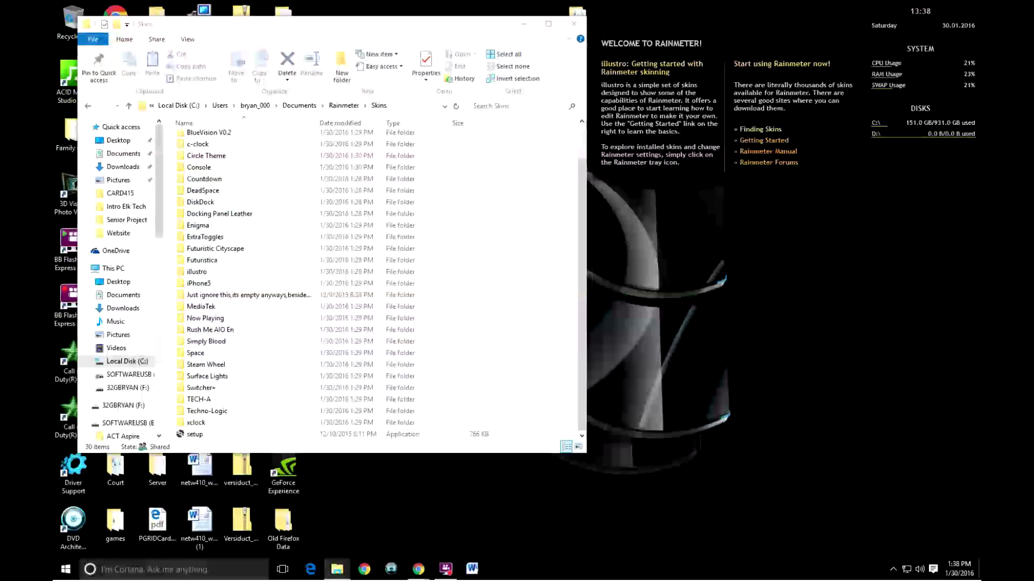
# Copy the four S.H.I.E.L.D OS theme files into the Skins folder and install the S.H.I.E.L.D OS_1.1 package with its included layout applied.
pyautogui.moveTo(741, 337); pyautogui.dragTo(512, 337)
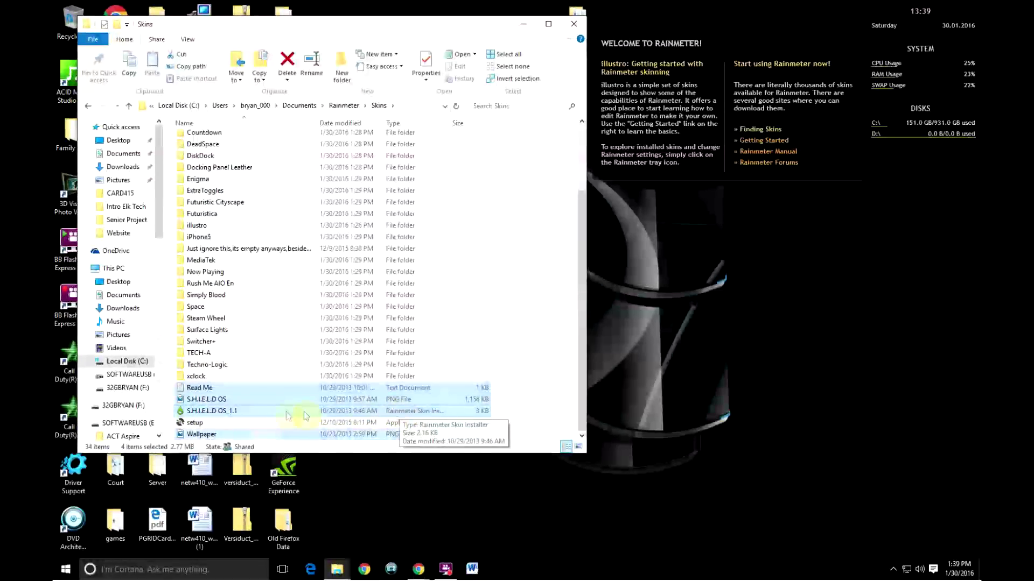
pyautogui.click(202, 410)
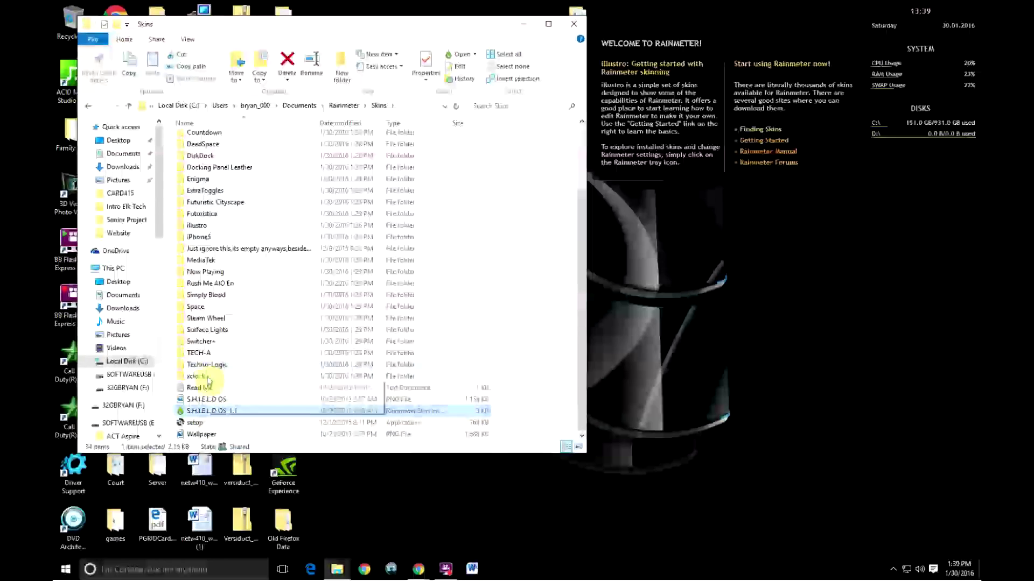
pyautogui.doubleClick(205, 410)
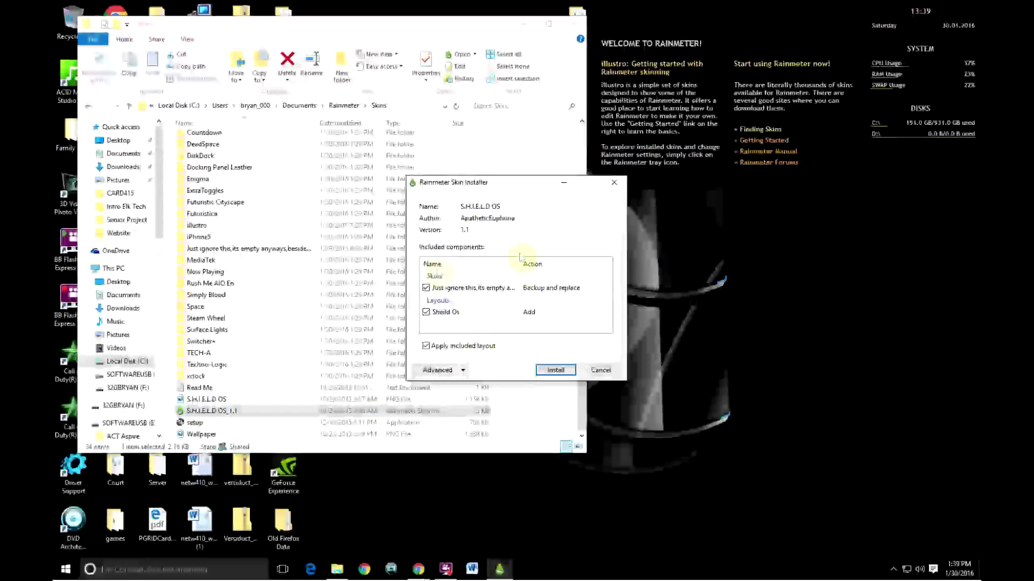
pyautogui.click(566, 373)
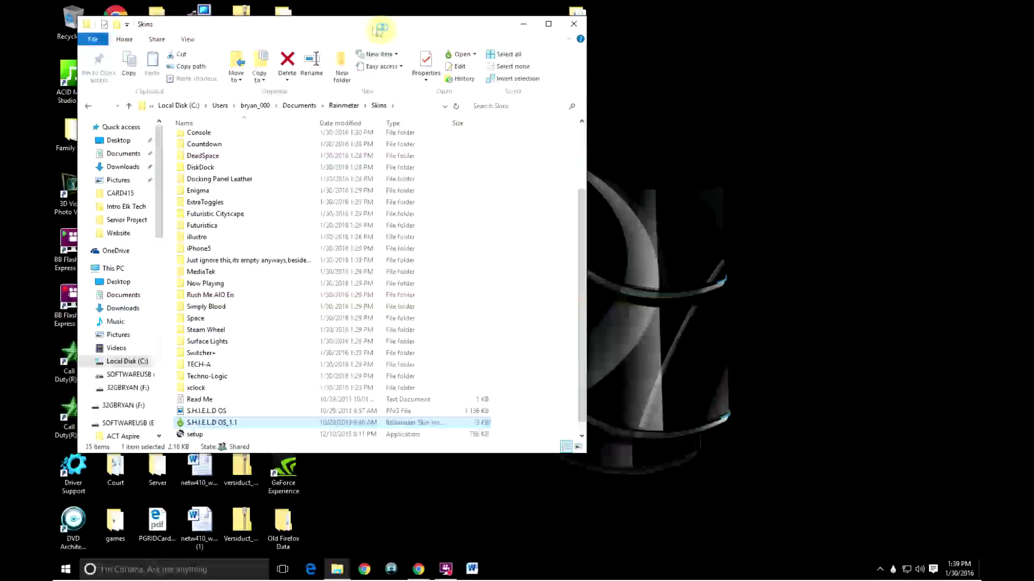
pyautogui.moveTo(309, 32); pyautogui.dragTo(557, 82)
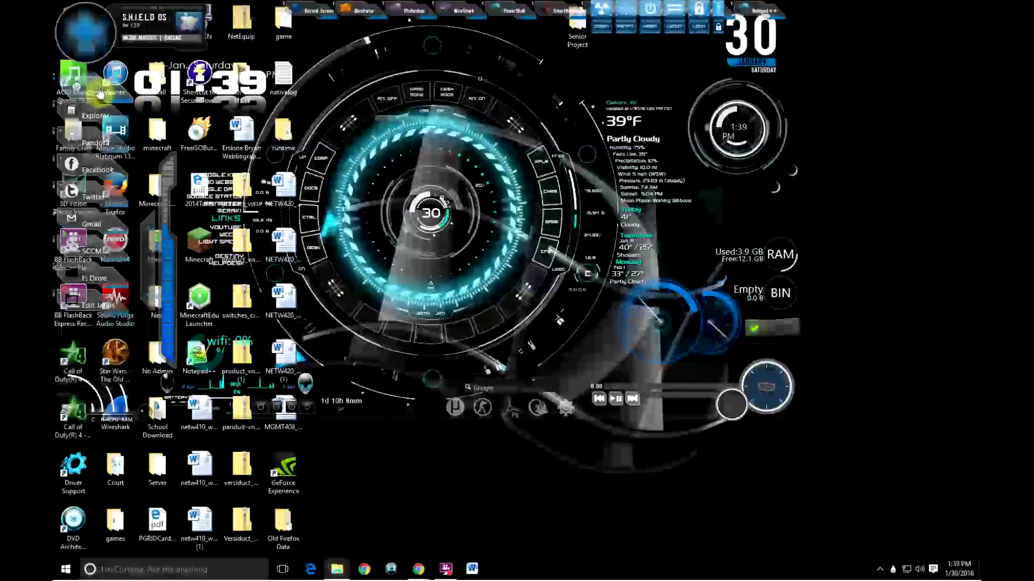
# Move the app shortcut list to the desktop's upper-right corner and the media player skin to its lower-right corner.
pyautogui.moveTo(83, 89); pyautogui.dragTo(913, 25)
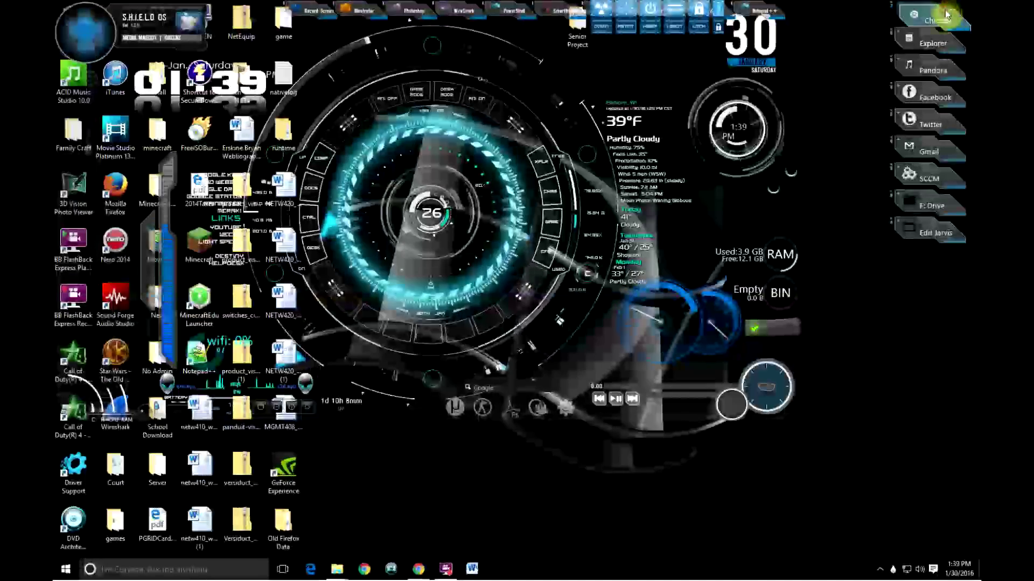
pyautogui.moveTo(782, 402); pyautogui.dragTo(969, 536)
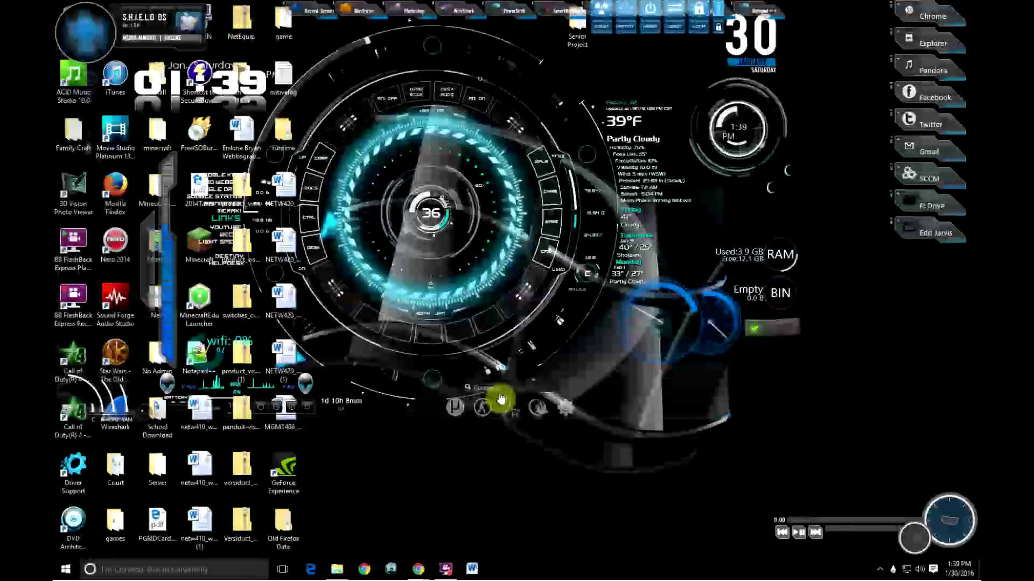
# Unload the Avengers\Shield Tag skin.
pyautogui.rightClick(104, 36)
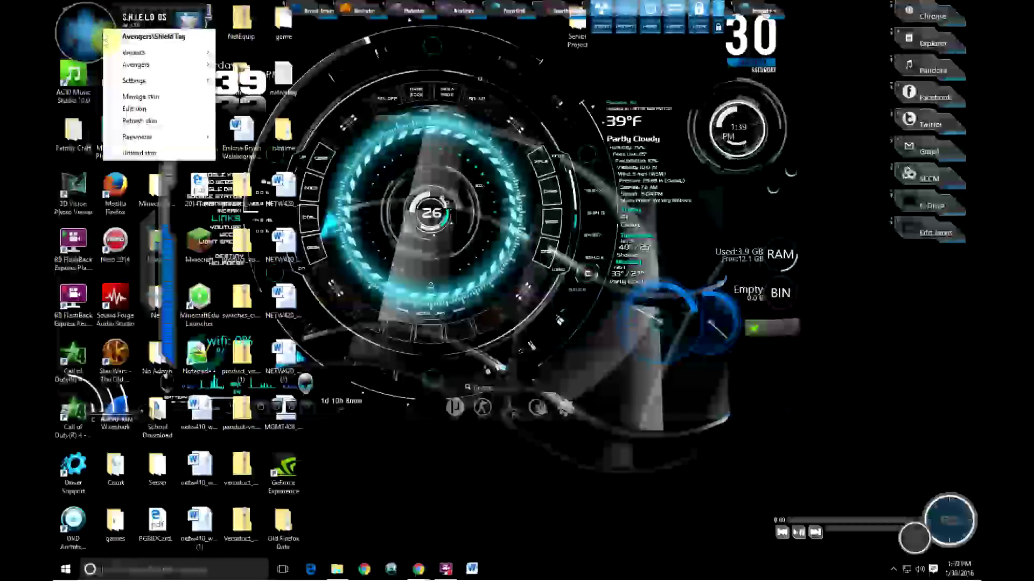
pyautogui.click(140, 153)
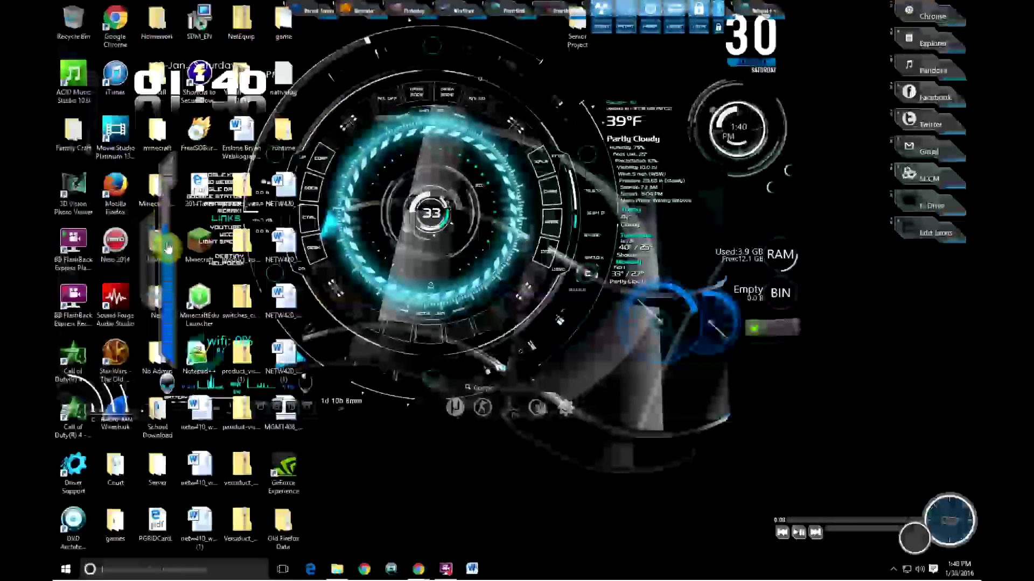
# Move the vertical blue bar skin to the desktop's right edge and the green check-mark skin just above the media player.
pyautogui.moveTo(146, 269); pyautogui.dragTo(961, 354)
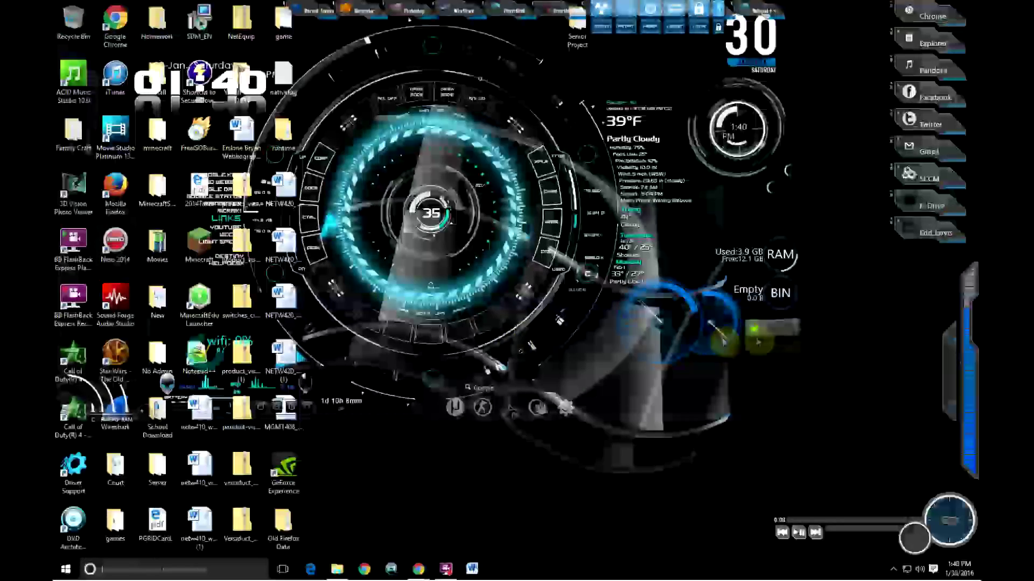
pyautogui.click(791, 336)
pyautogui.moveTo(792, 335); pyautogui.dragTo(754, 336)
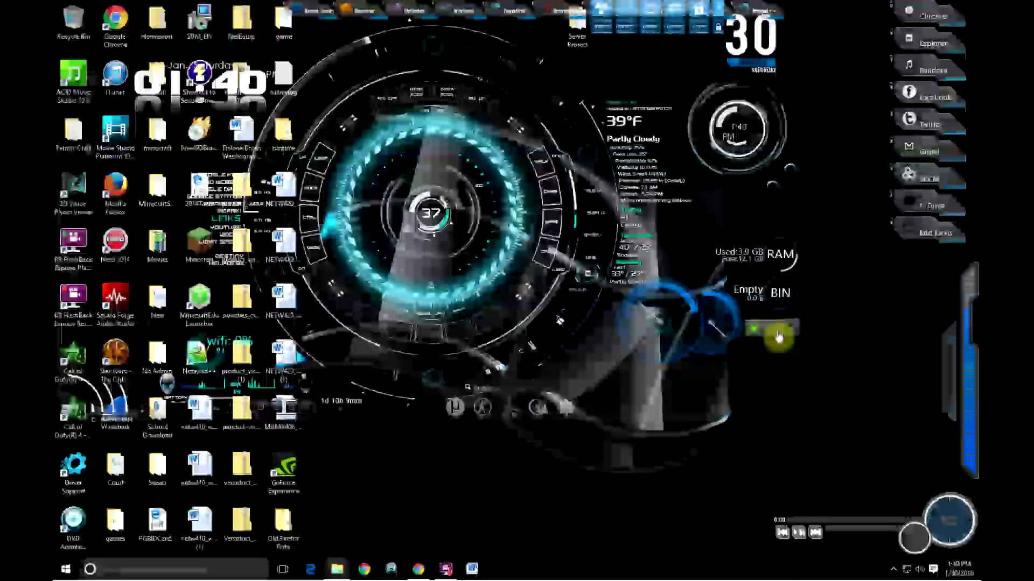
pyautogui.click(780, 334)
pyautogui.click(753, 329)
pyautogui.moveTo(750, 331); pyautogui.dragTo(875, 505)
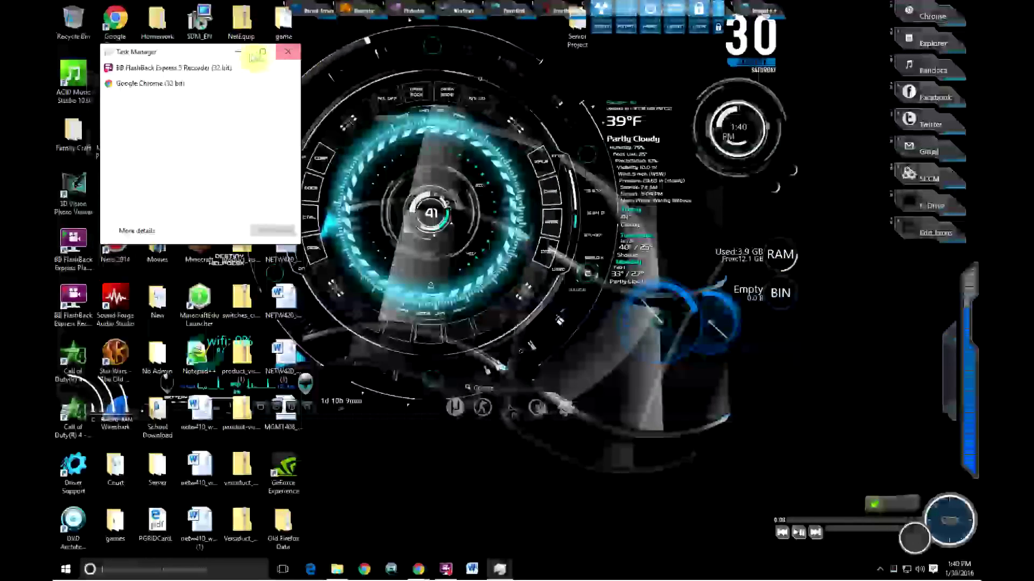
# Move the RAM and BIN skins below the app shortcut list, beside the vertical blue bar.
pyautogui.moveTo(697, 277); pyautogui.dragTo(885, 267)
pyautogui.moveTo(770, 284); pyautogui.dragTo(924, 306)
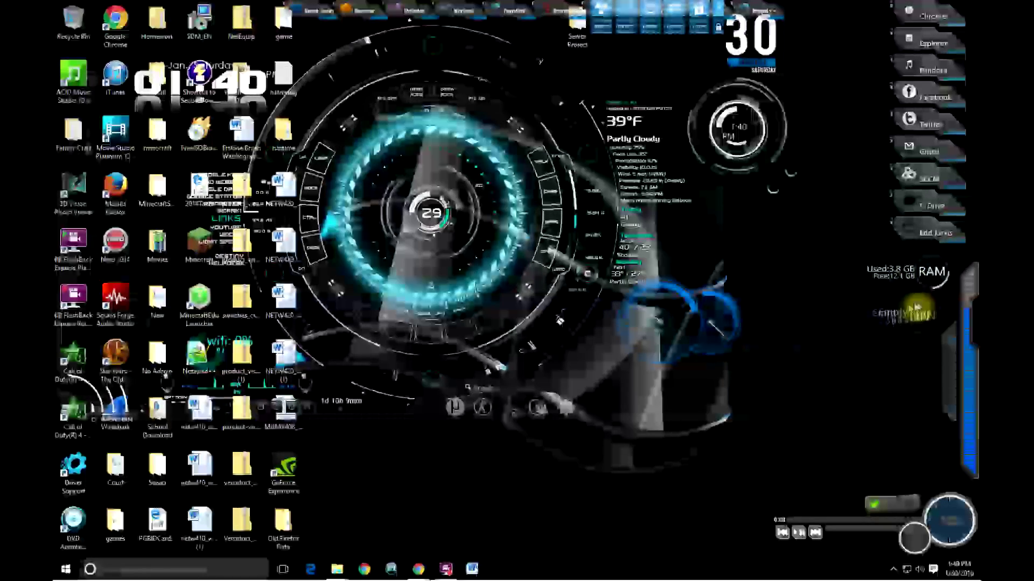
pyautogui.rightClick(778, 393)
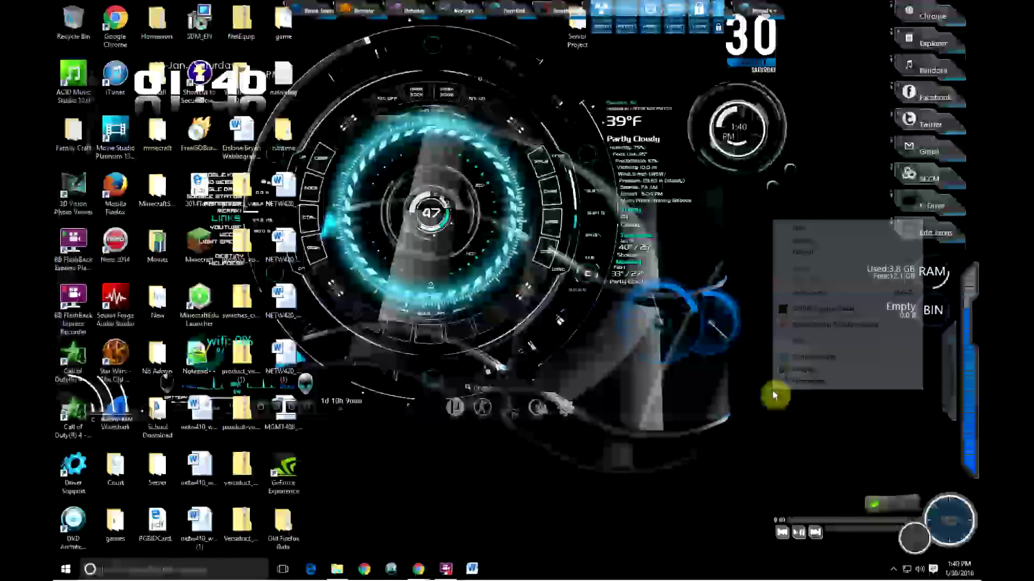
pyautogui.click(756, 412)
pyautogui.rightClick(755, 411)
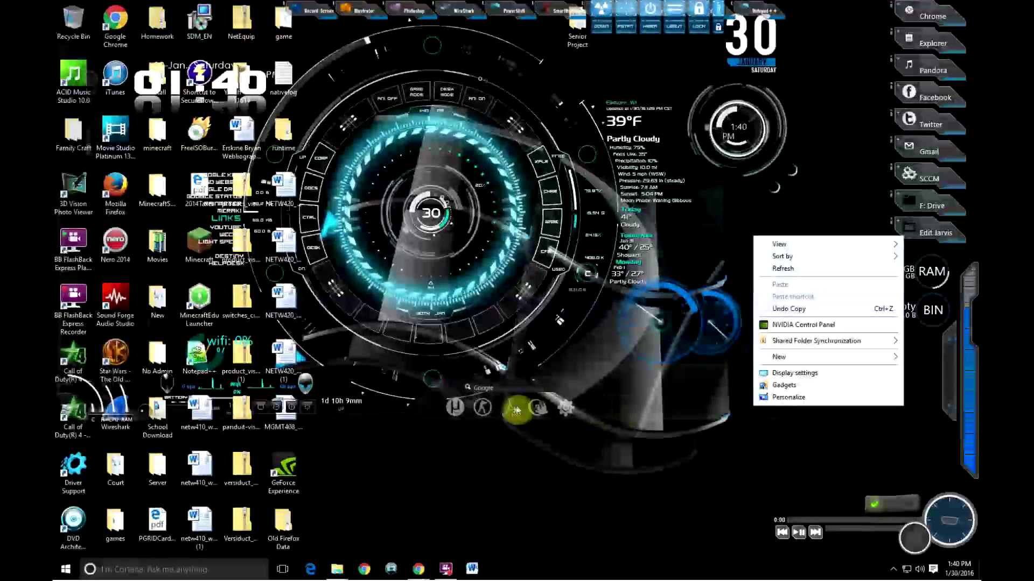
# Move the Google search skin just above the media player and the twin blue gauges to the desktop's lower area, below the large circle.
pyautogui.moveTo(510, 397); pyautogui.dragTo(810, 510)
pyautogui.moveTo(683, 351); pyautogui.dragTo(374, 531)
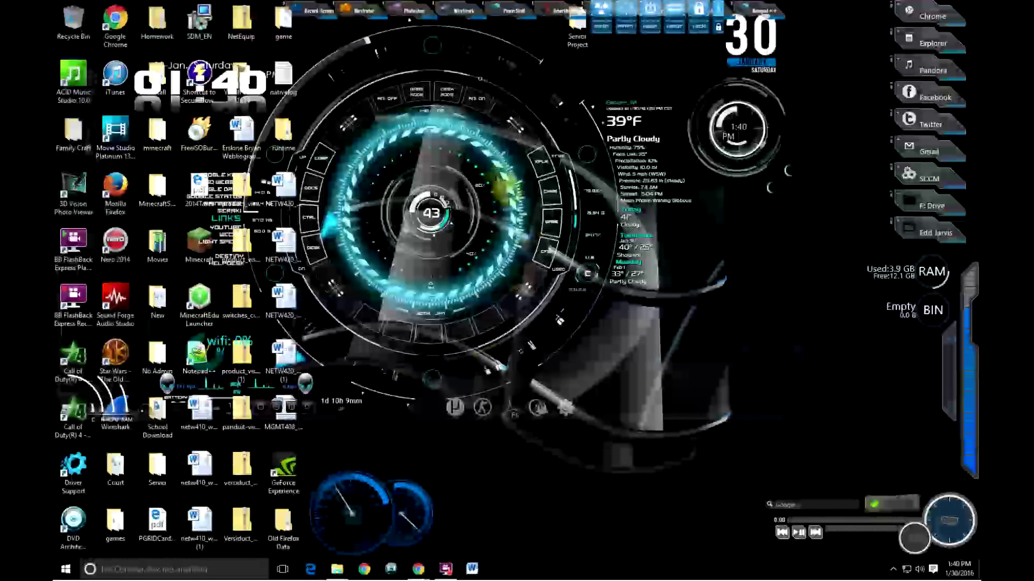
# Move the glowing cyan ring skin out of the large central circle, down and to the right.
pyautogui.moveTo(441, 134); pyautogui.dragTo(620, 276)
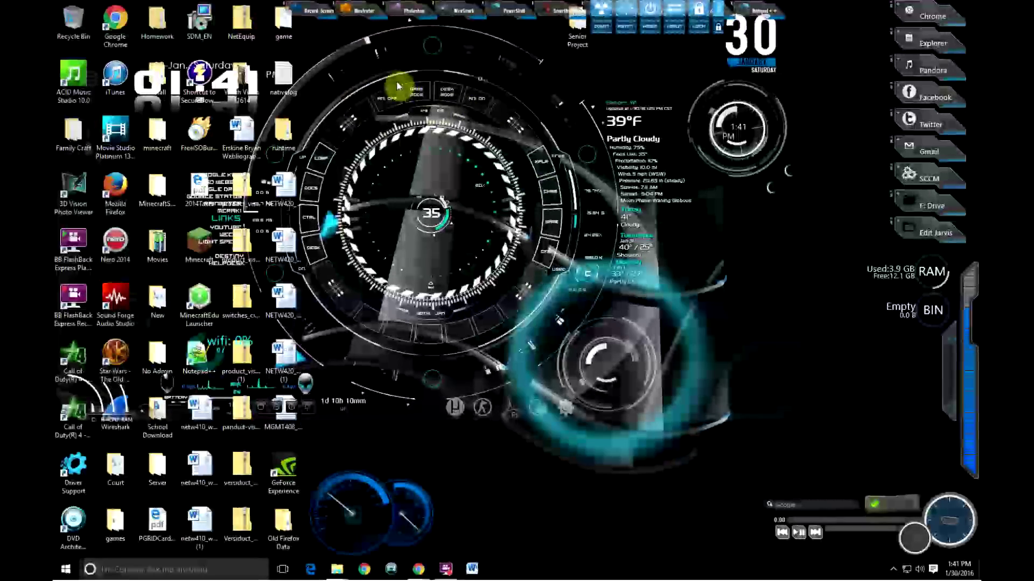
# Remove the striped TECH-A rotator ring from the large central circle.
pyautogui.click(410, 128)
pyautogui.rightClick(408, 127)
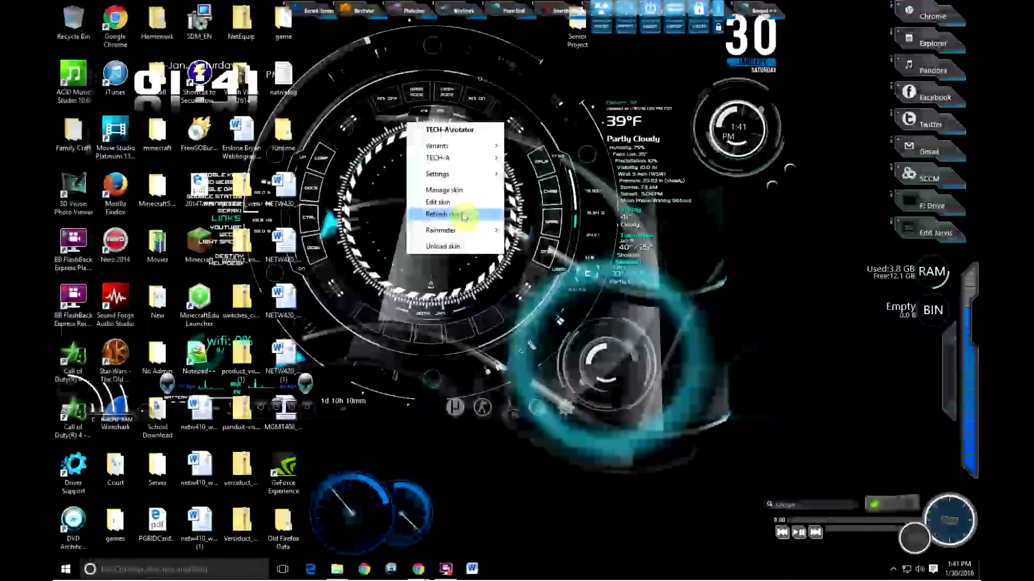
pyautogui.click(452, 190)
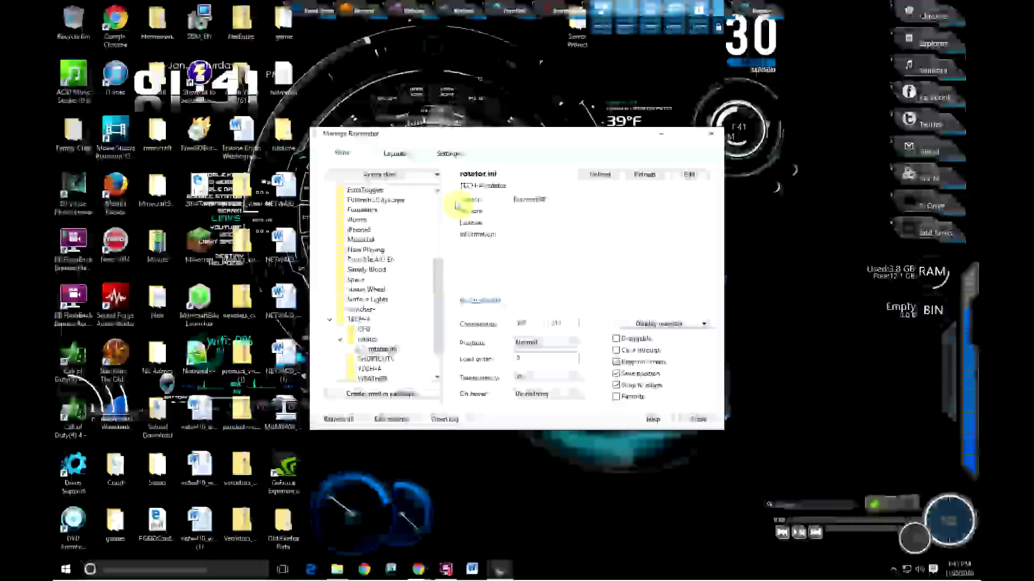
pyautogui.click(701, 421)
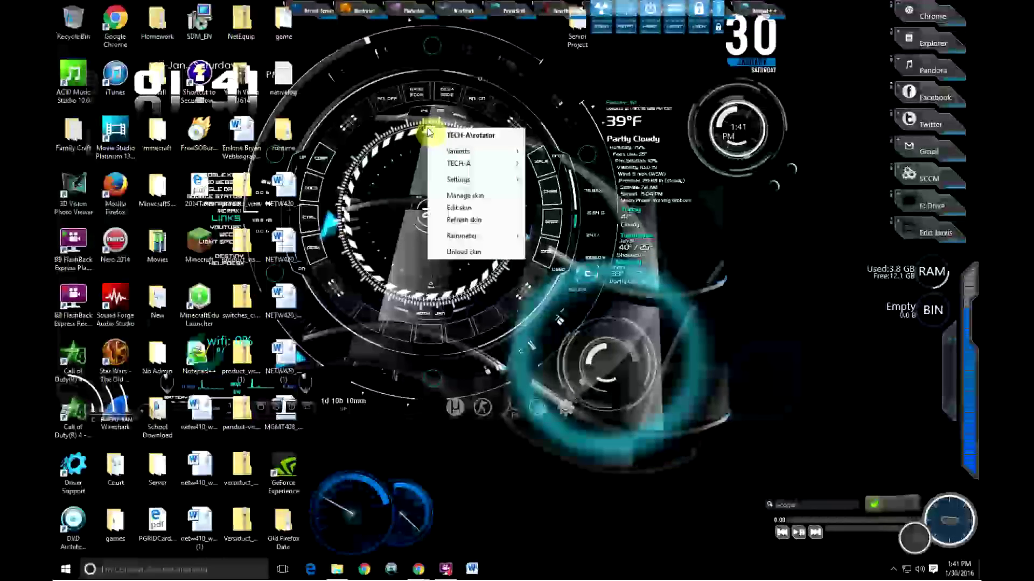
pyautogui.moveTo(497, 184)
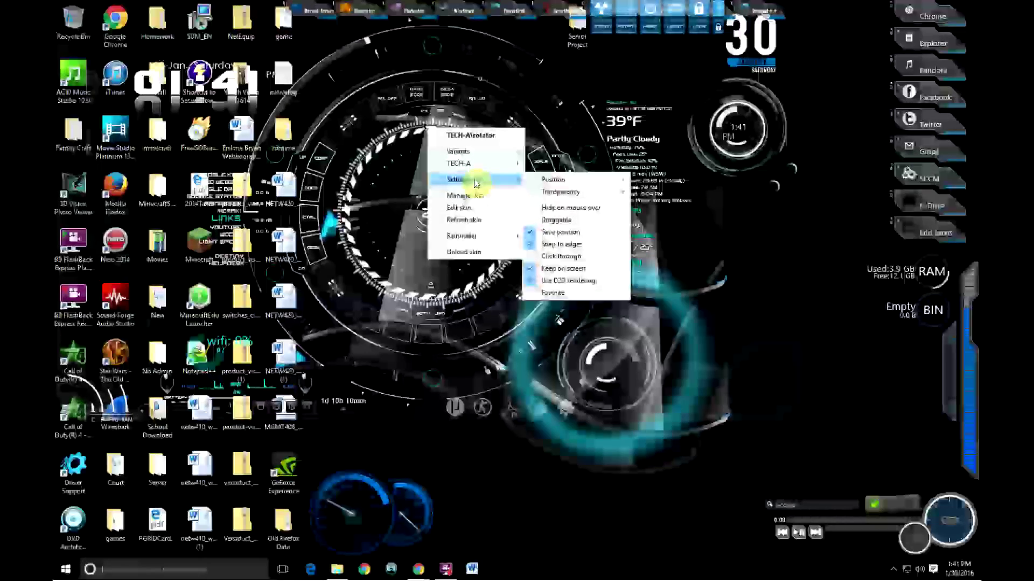
pyautogui.click(553, 232)
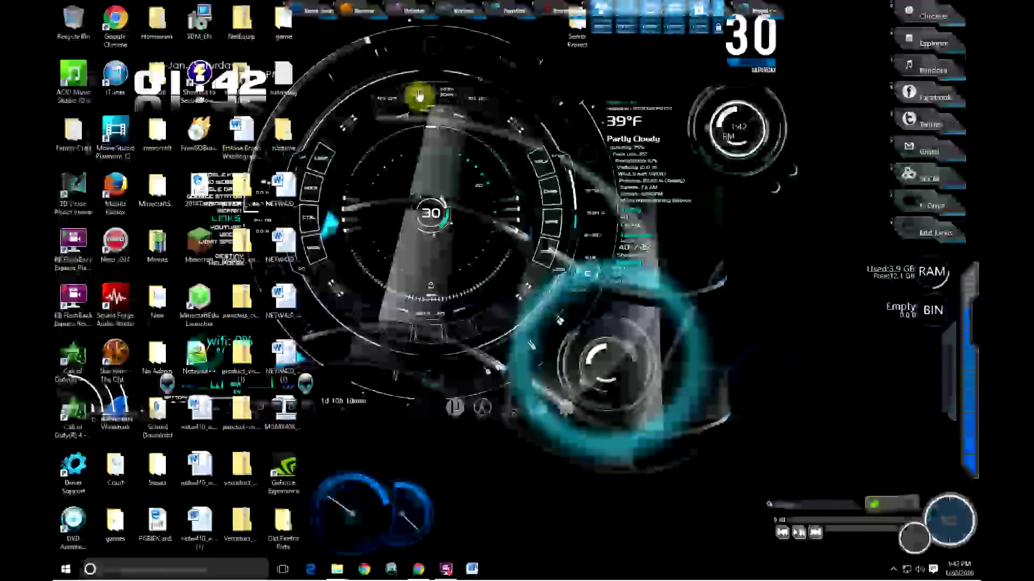
# Make the large TECH-A circle skin draggable and move it down and right so it surrounds the glowing cyan ring.
pyautogui.rightClick(417, 95)
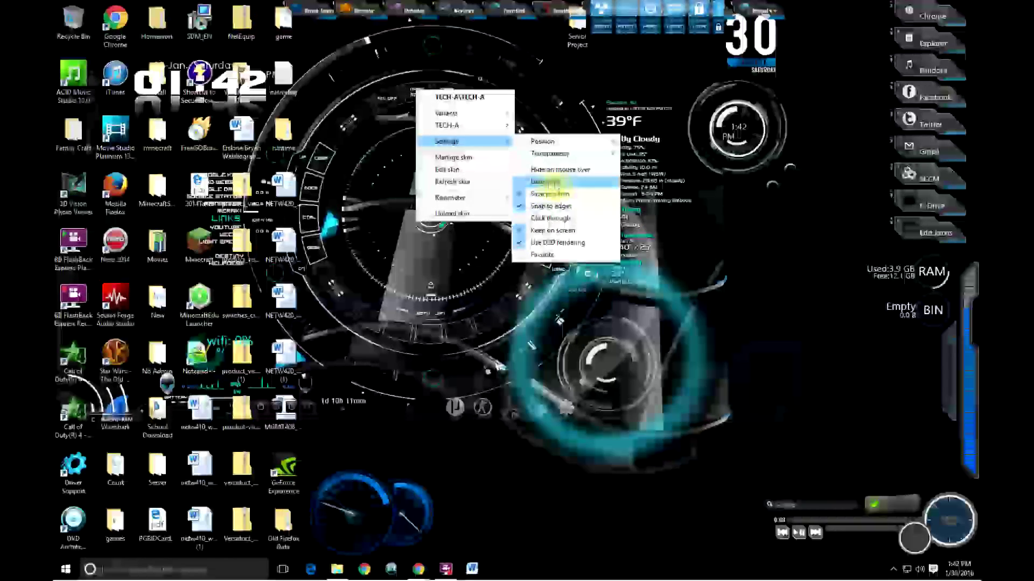
pyautogui.click(548, 183)
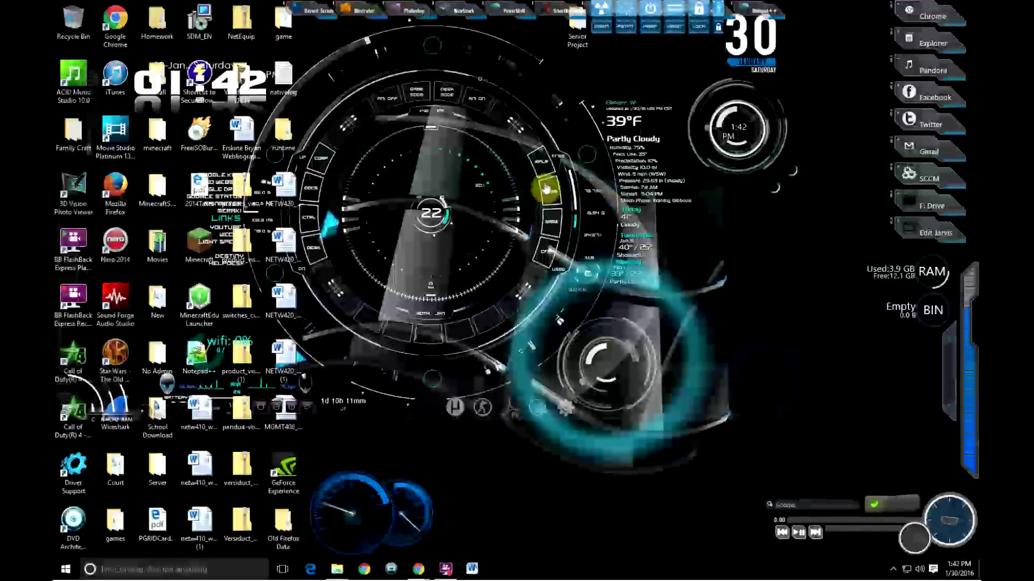
pyautogui.moveTo(538, 168); pyautogui.dragTo(599, 252)
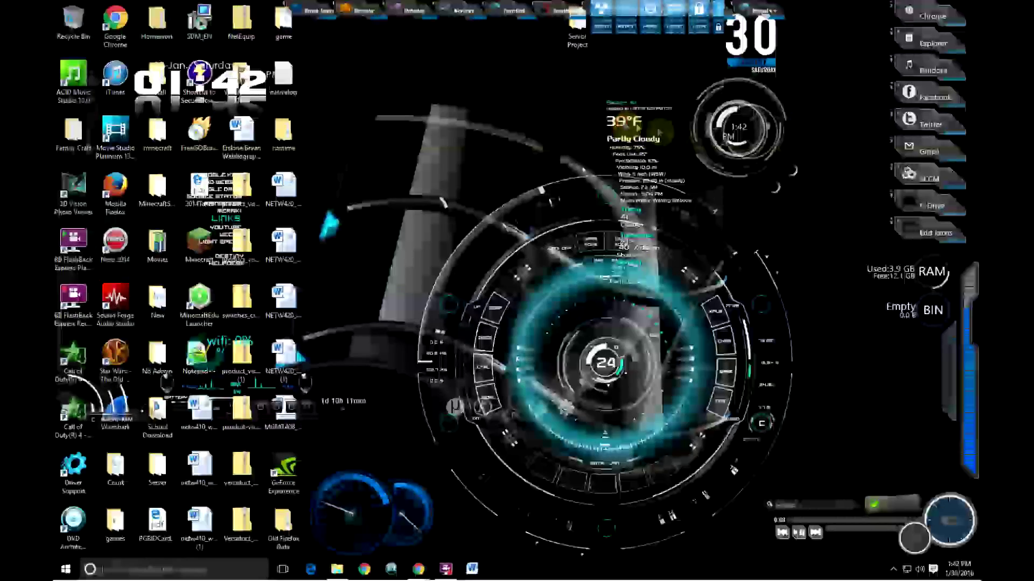
pyautogui.rightClick(618, 122)
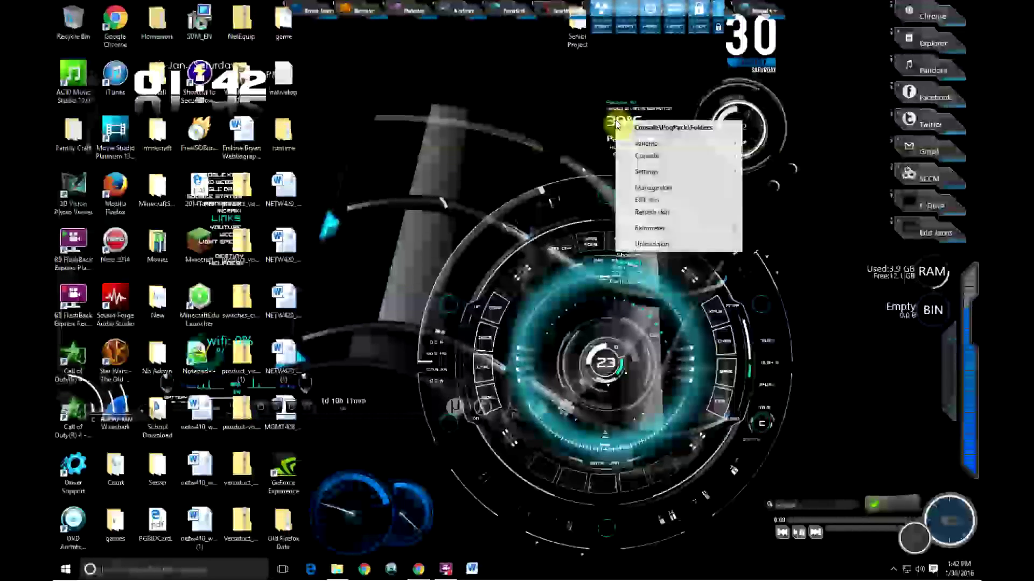
pyautogui.moveTo(649, 231)
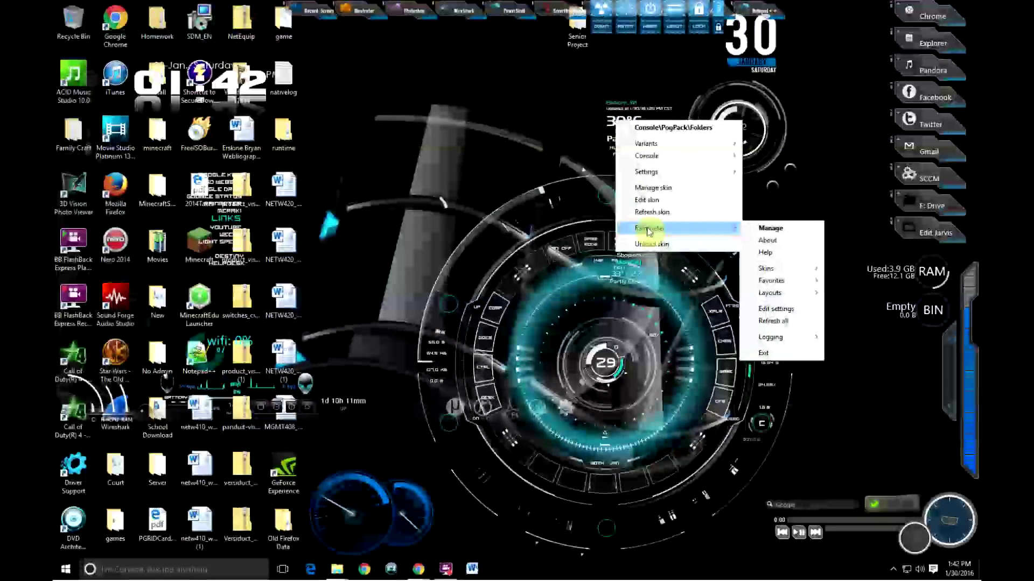
pyautogui.moveTo(661, 176)
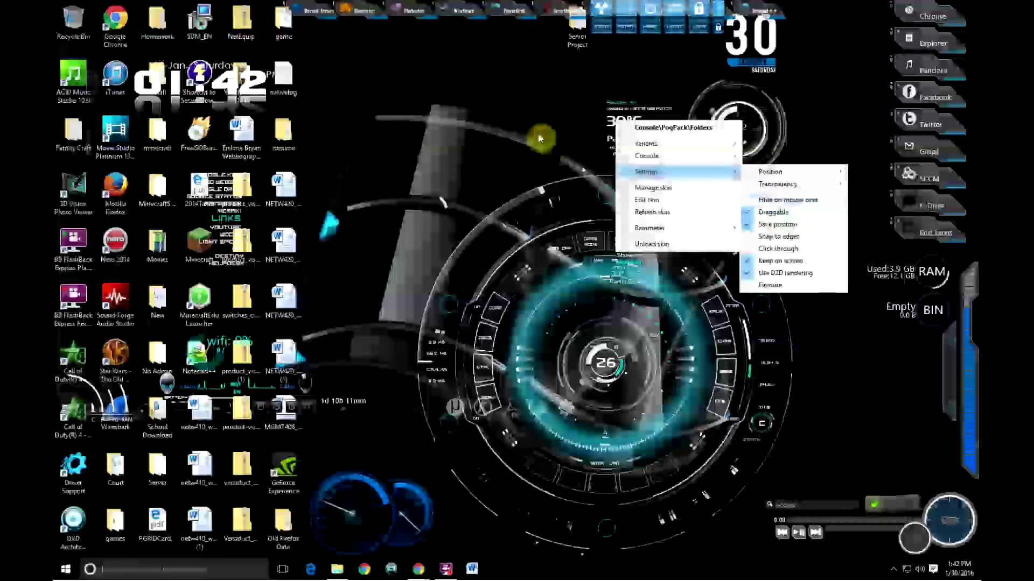
pyautogui.click(540, 139)
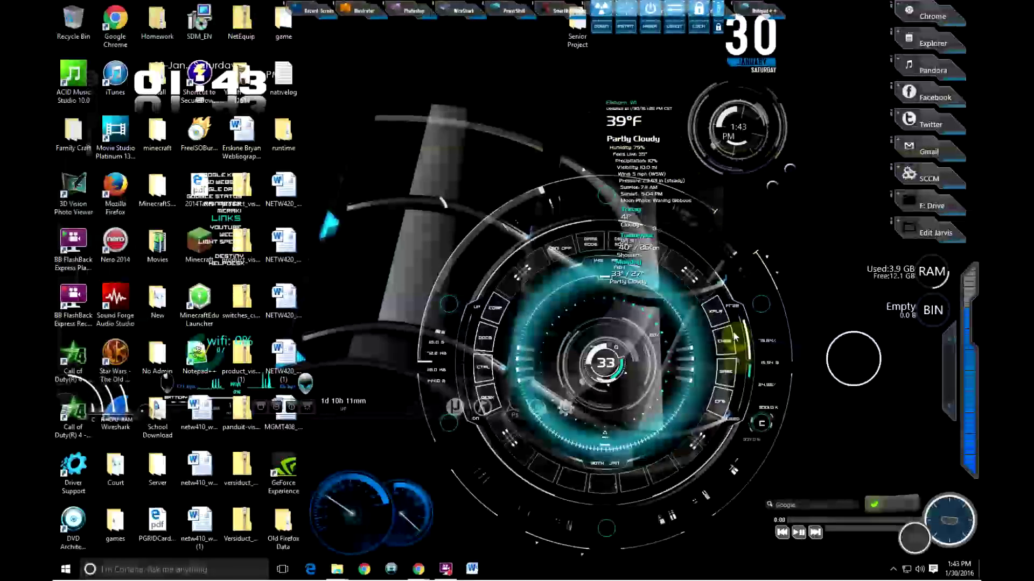
# Make the weather skin draggable and place it between the large circle and the RAM and BIN skins.
pyautogui.rightClick(625, 122)
pyautogui.moveTo(666, 173)
pyautogui.click(761, 212)
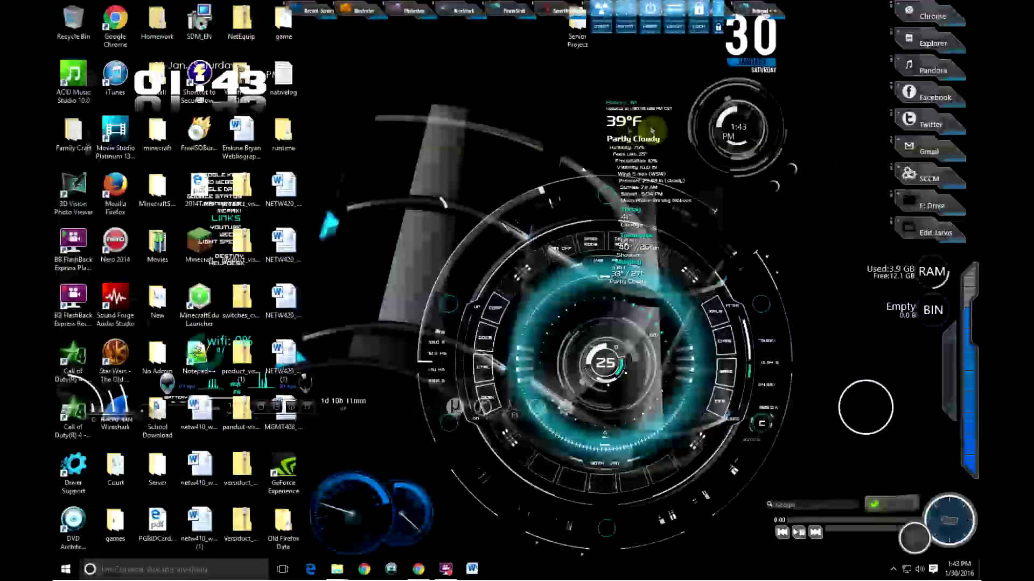
pyautogui.moveTo(622, 127); pyautogui.dragTo(802, 288)
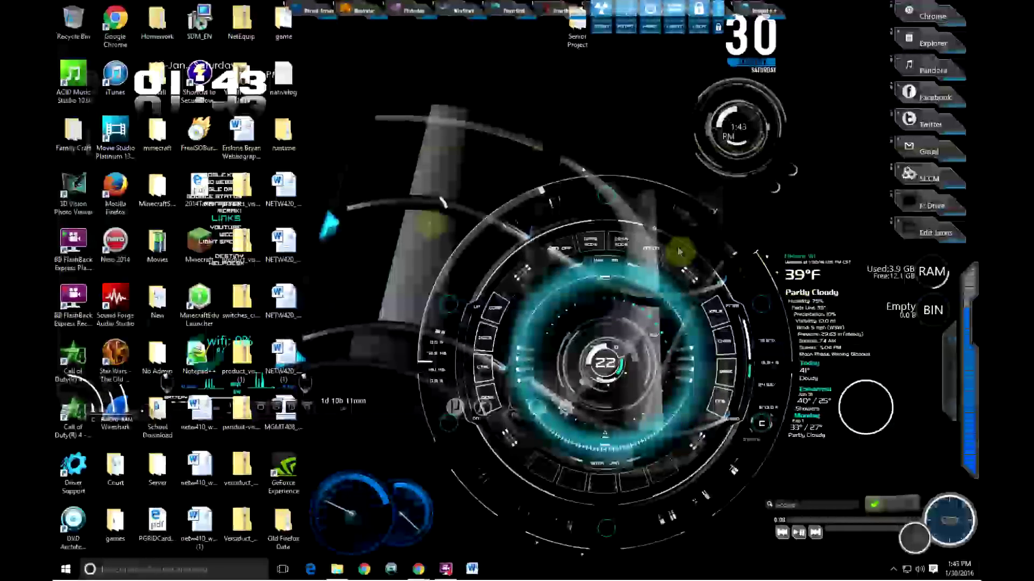
# Make the TECH-A LINKS shortcut skin draggable and move it off the desktop icons to the left edge of the large circle.
pyautogui.rightClick(226, 220)
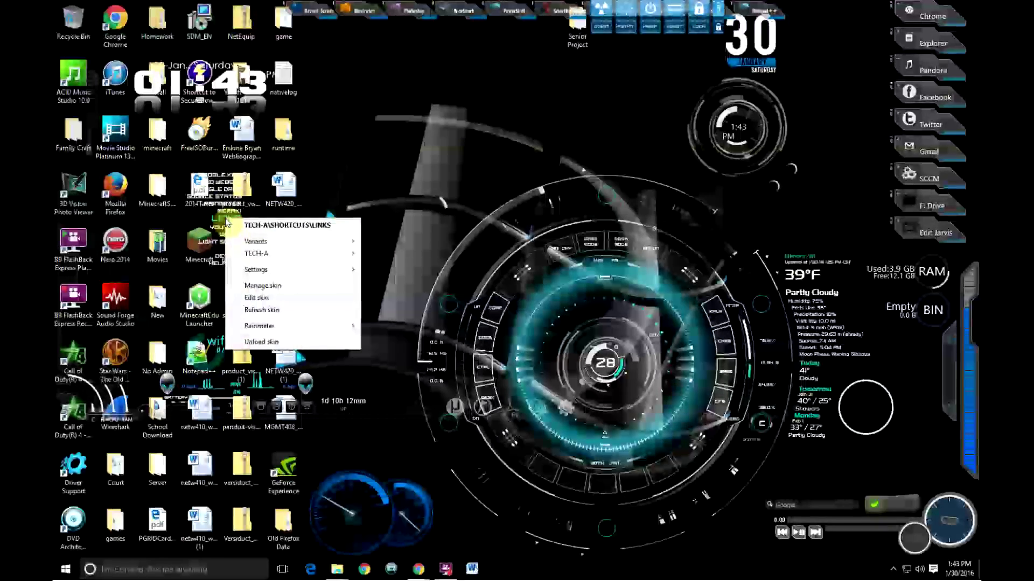
pyautogui.moveTo(275, 270)
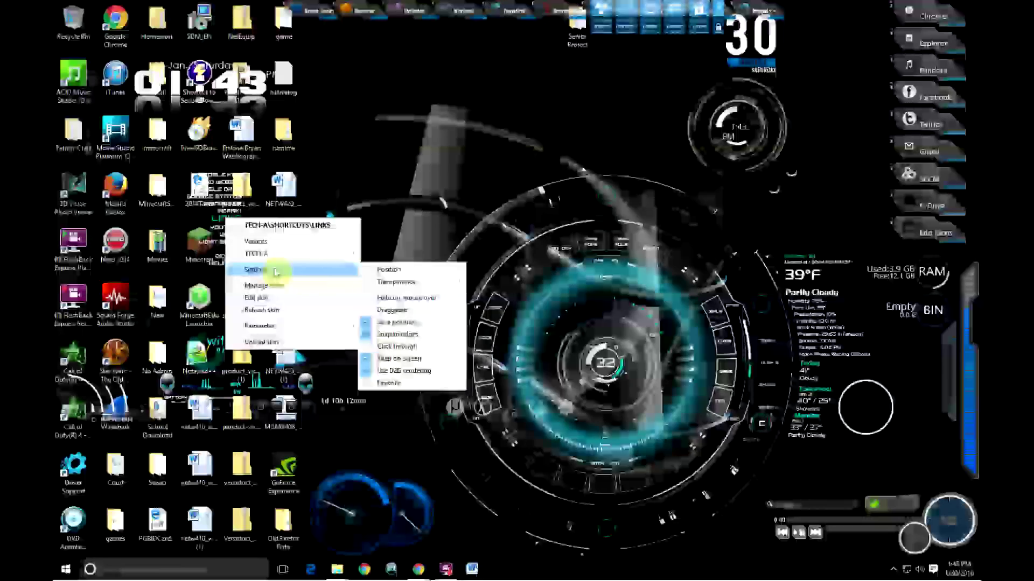
pyautogui.click(377, 316)
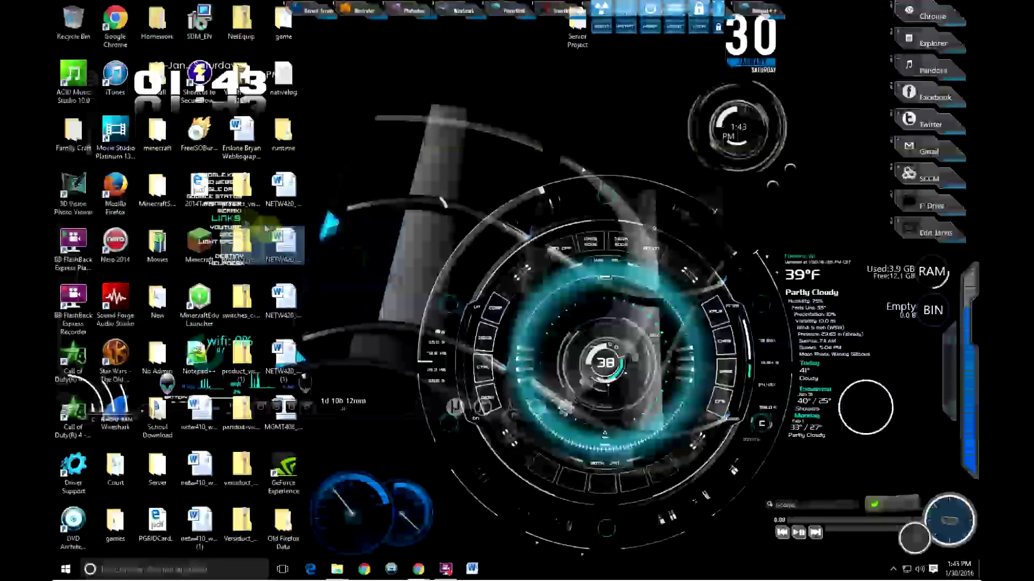
pyautogui.moveTo(227, 219); pyautogui.dragTo(397, 363)
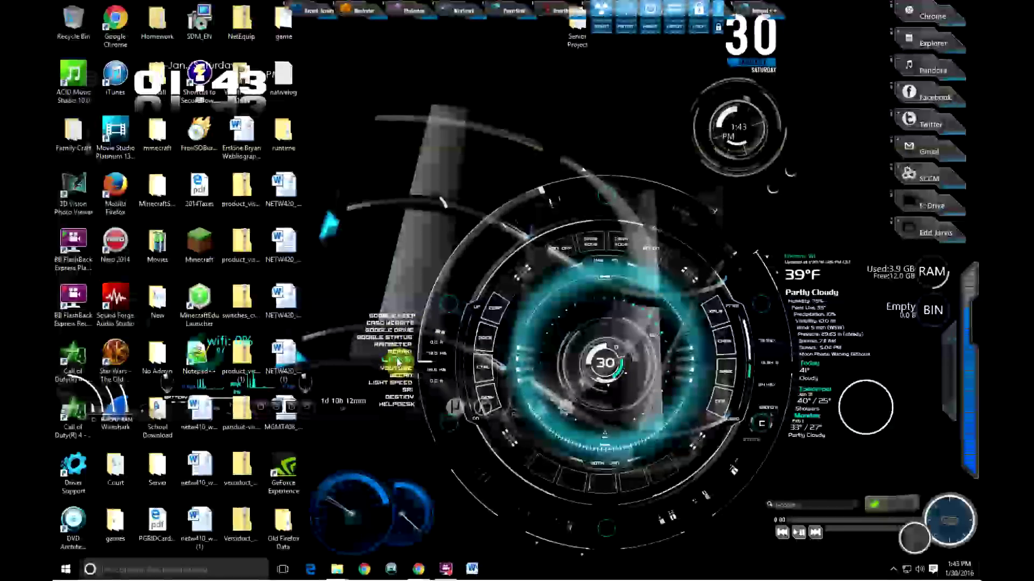
pyautogui.rightClick(407, 366)
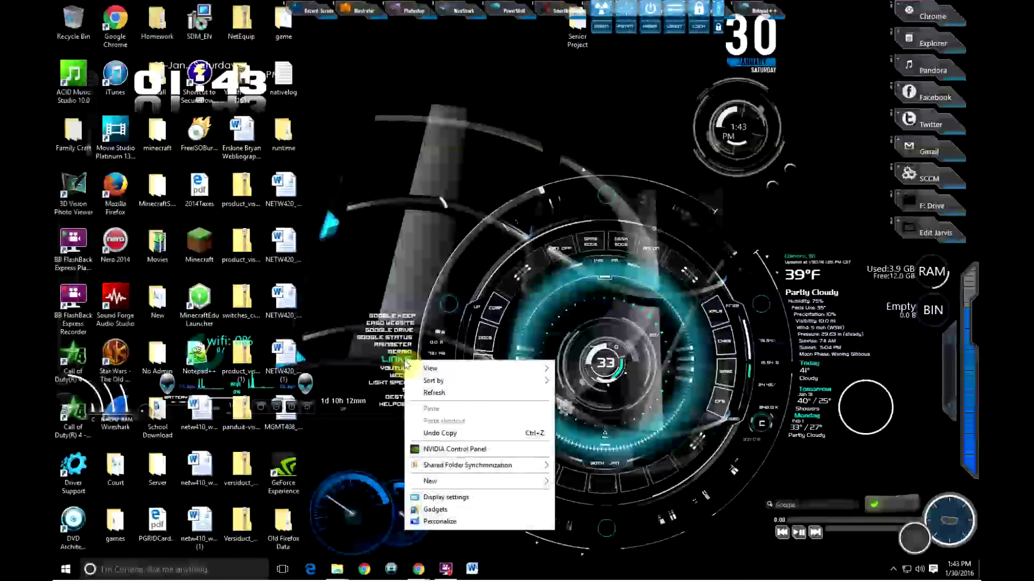
pyautogui.click(399, 362)
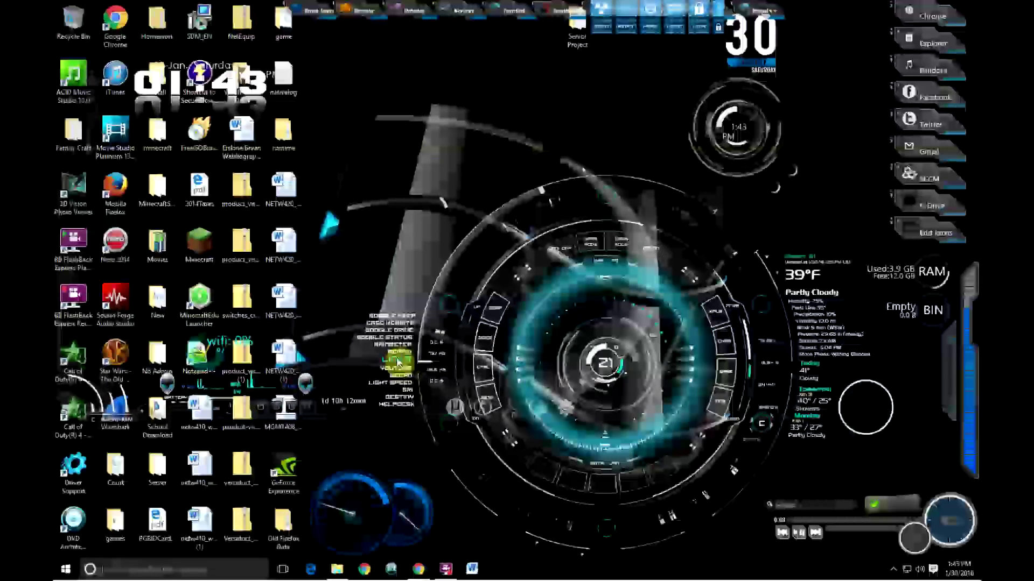
pyautogui.rightClick(398, 363)
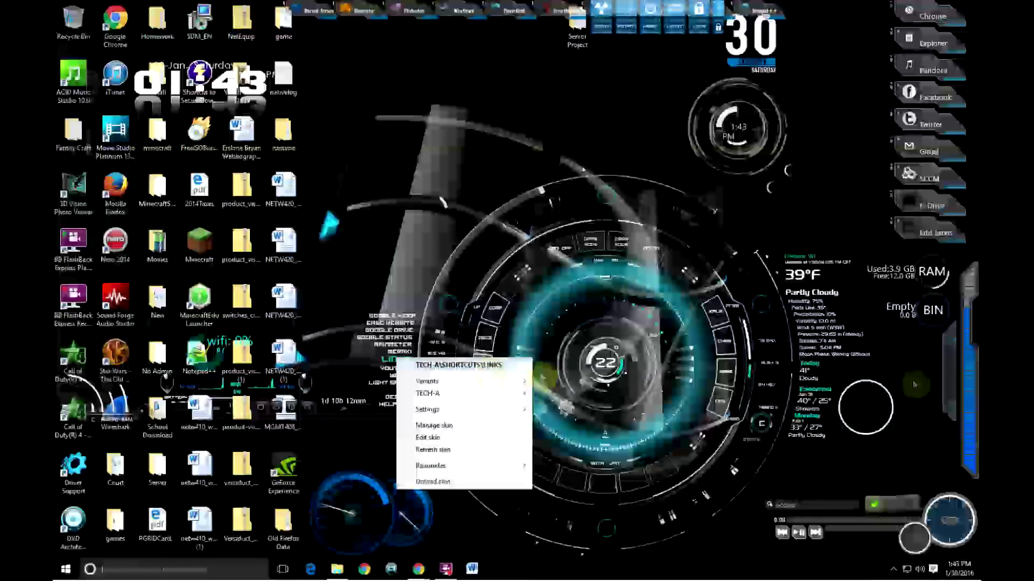
# Bring up the Rainmeter Skins folder and open the LINKS configuration file from TECH-A\SHORTCUTS\LINKS for editing in Notepad.
pyautogui.moveTo(979, 141); pyautogui.dragTo(534, 71)
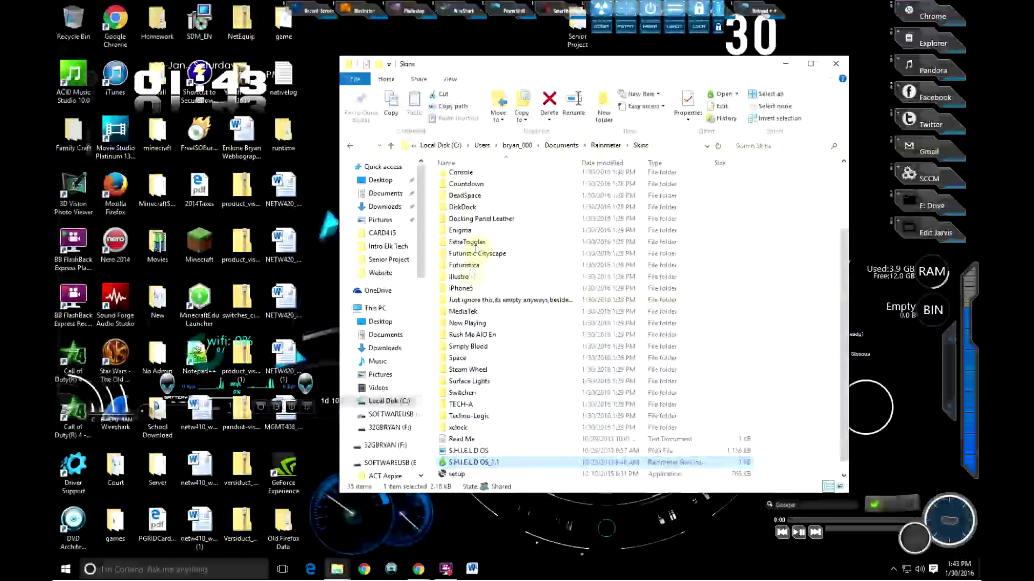
pyautogui.doubleClick(466, 405)
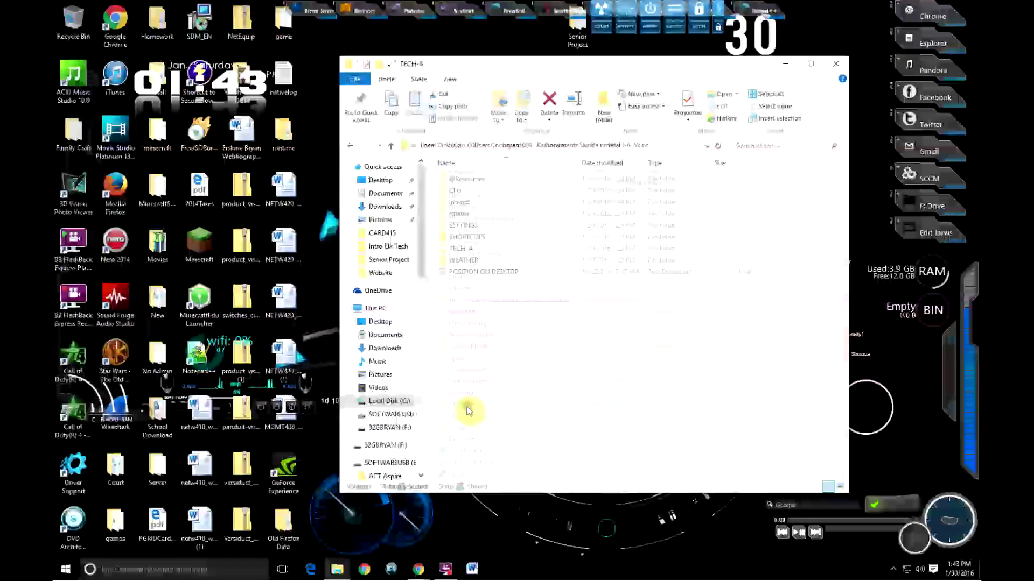
pyautogui.doubleClick(458, 239)
pyautogui.doubleClick(459, 180)
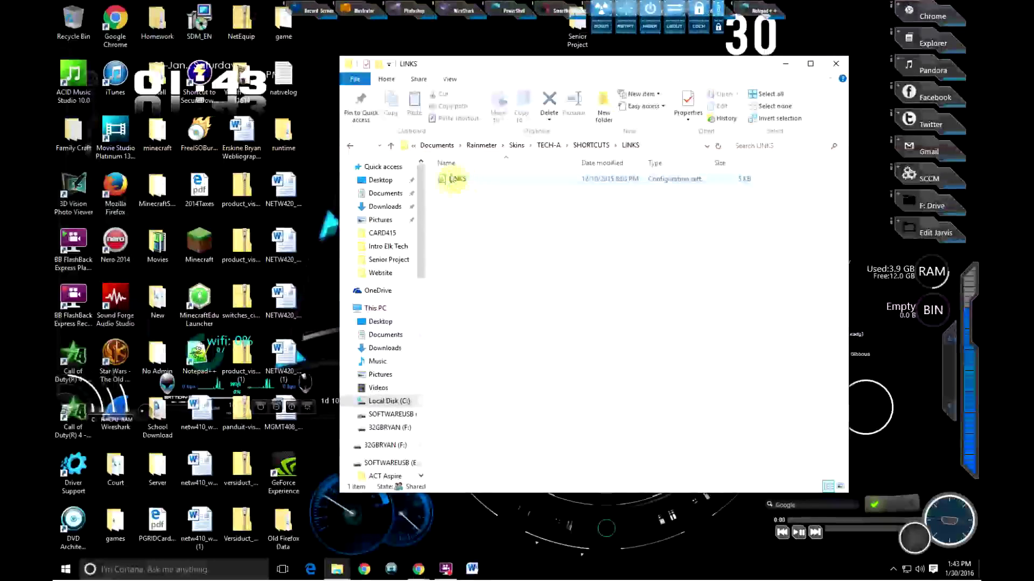
pyautogui.rightClick(459, 180)
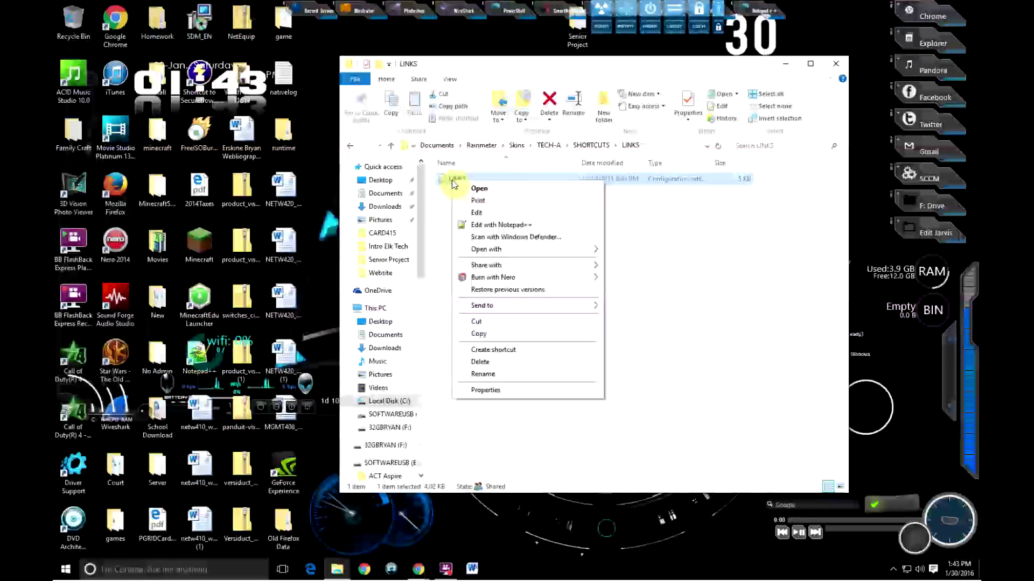
pyautogui.click(476, 213)
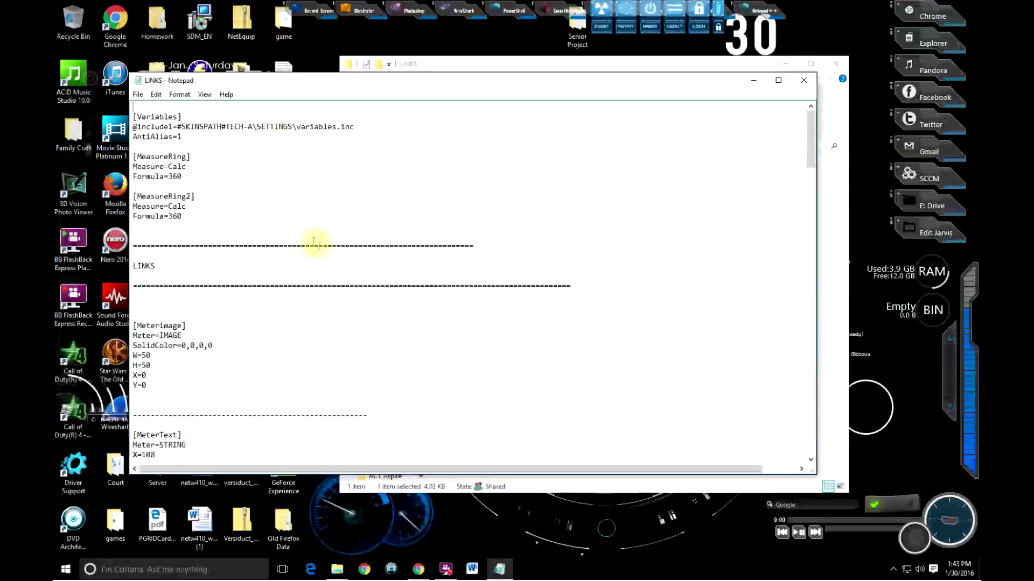
# Examine the Prefix labels and LeftMouseDownAction web addresses of the link entries, and close the file and its folder.
pyautogui.scroll(-8, 358, 241)
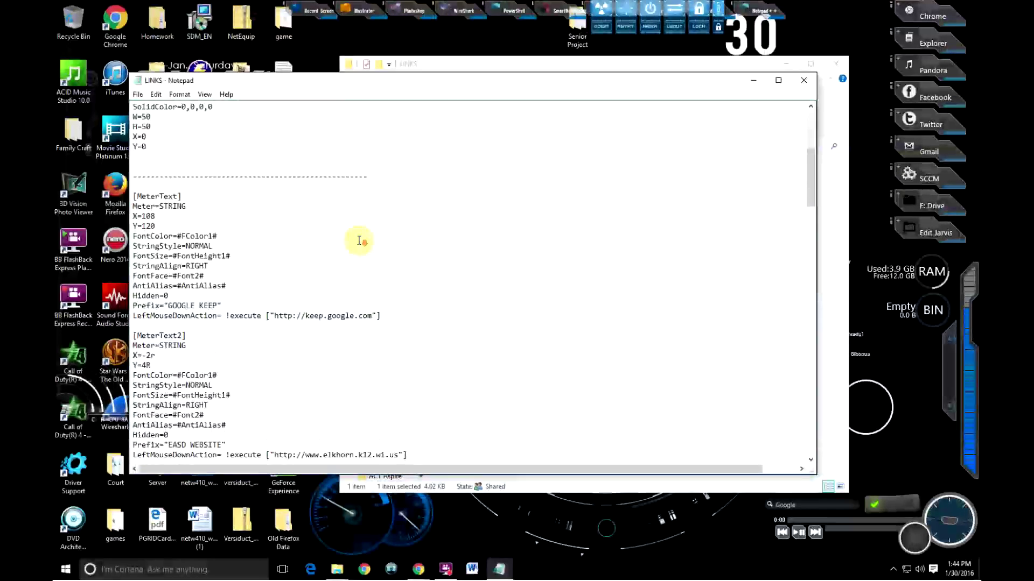
pyautogui.scroll(-1, 359, 241)
pyautogui.scroll(-2, 358, 241)
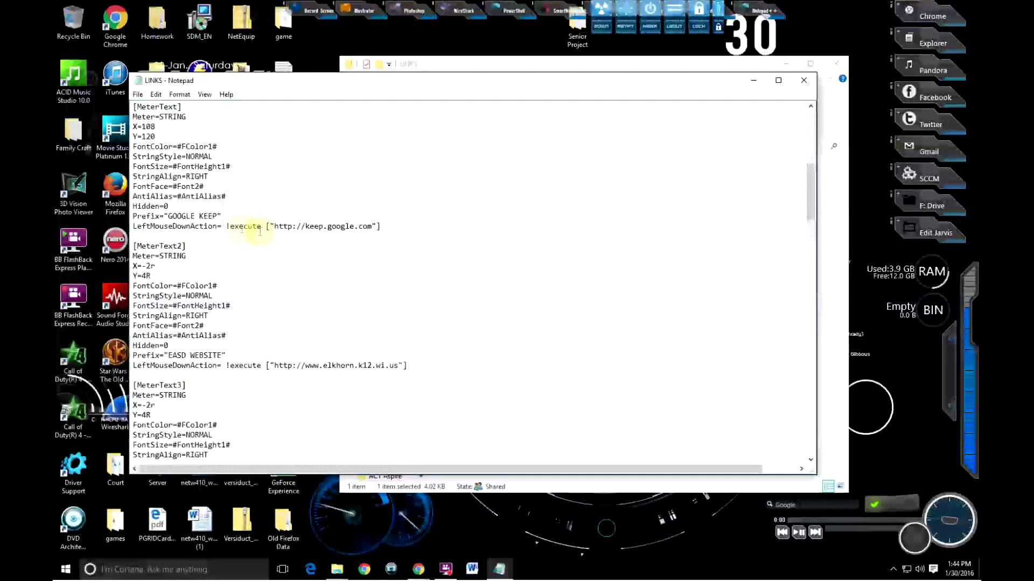
pyautogui.scroll(-3, 269, 242)
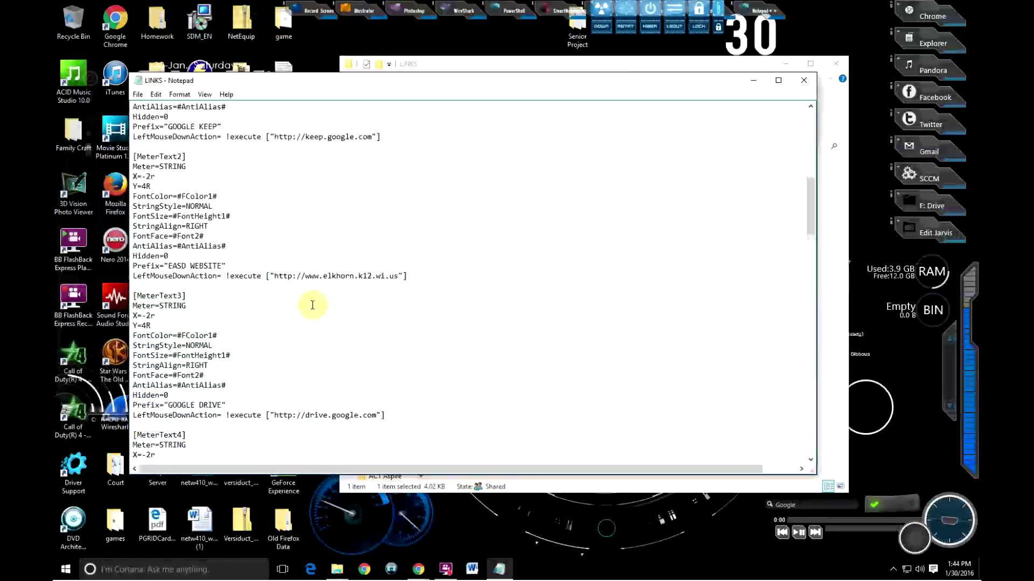
pyautogui.scroll(-3, 312, 306)
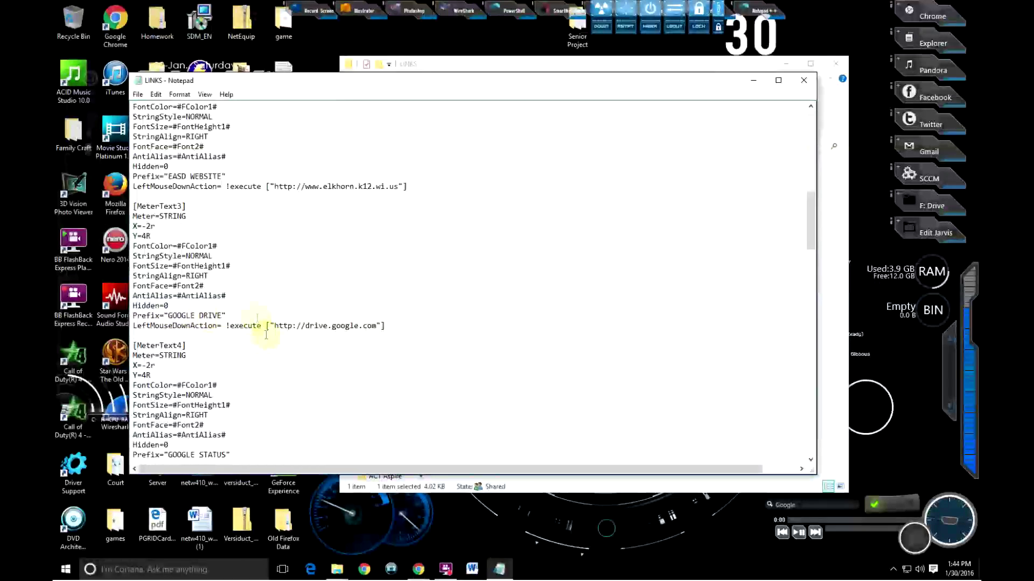
pyautogui.scroll(-3, 299, 375)
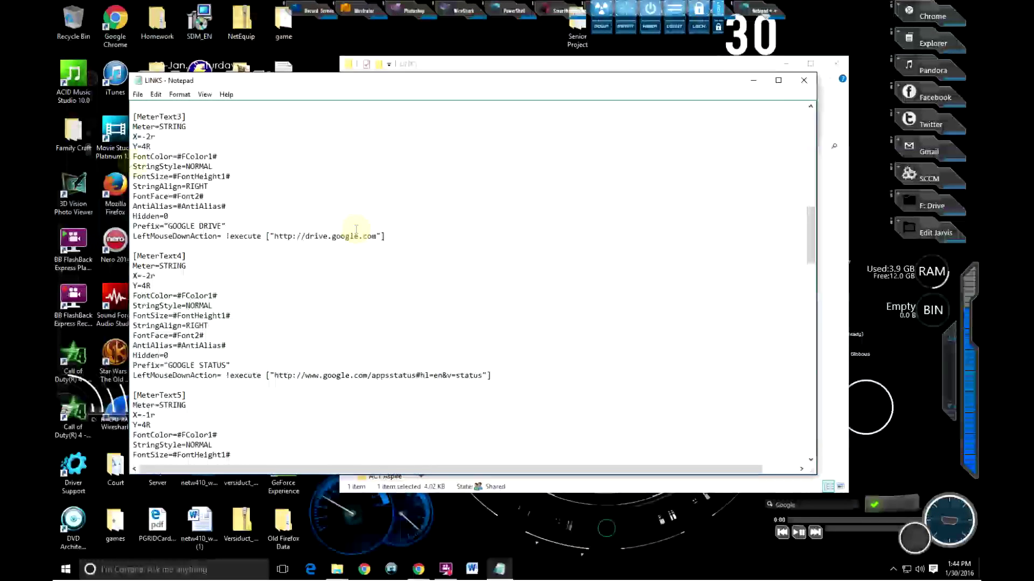
pyautogui.click(798, 77)
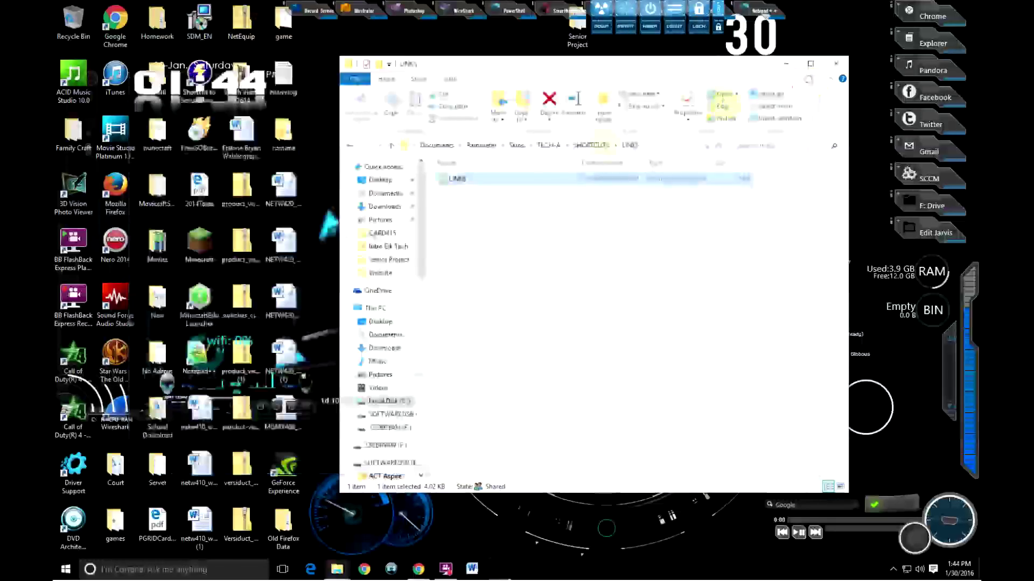
pyautogui.click(835, 63)
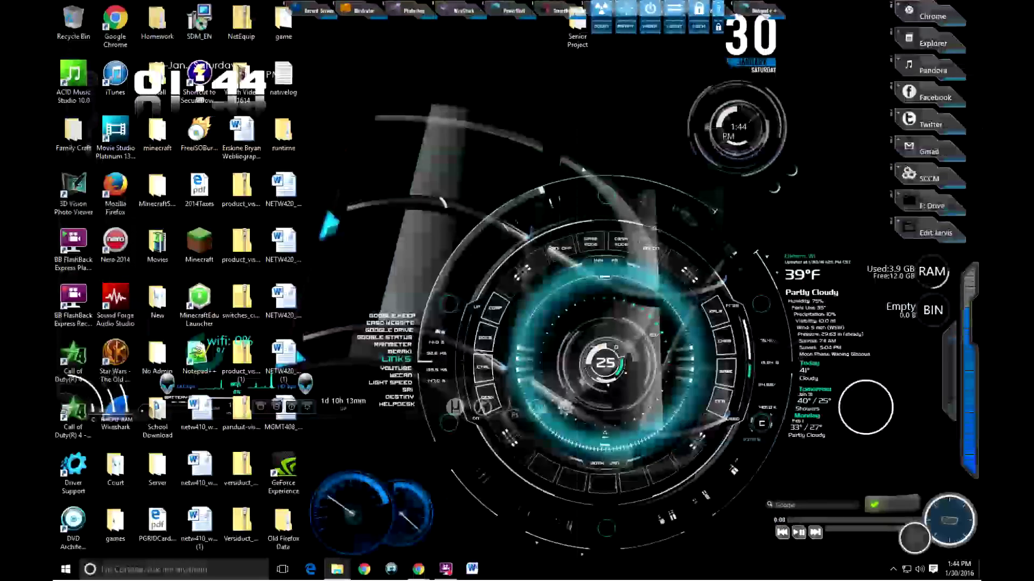
# Refresh the TECH-A LINKS skin on the desktop.
pyautogui.rightClick(391, 362)
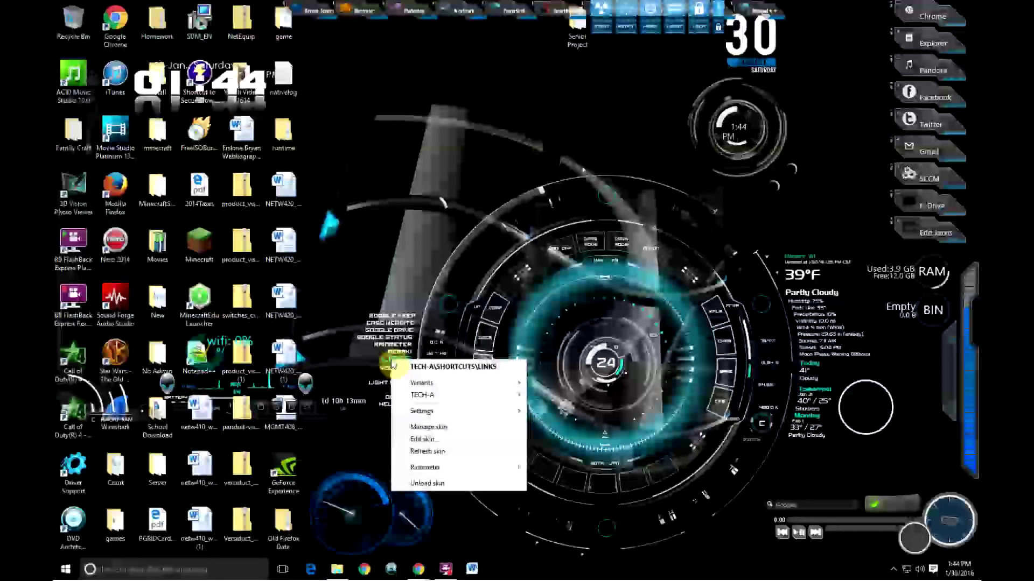
pyautogui.click(435, 451)
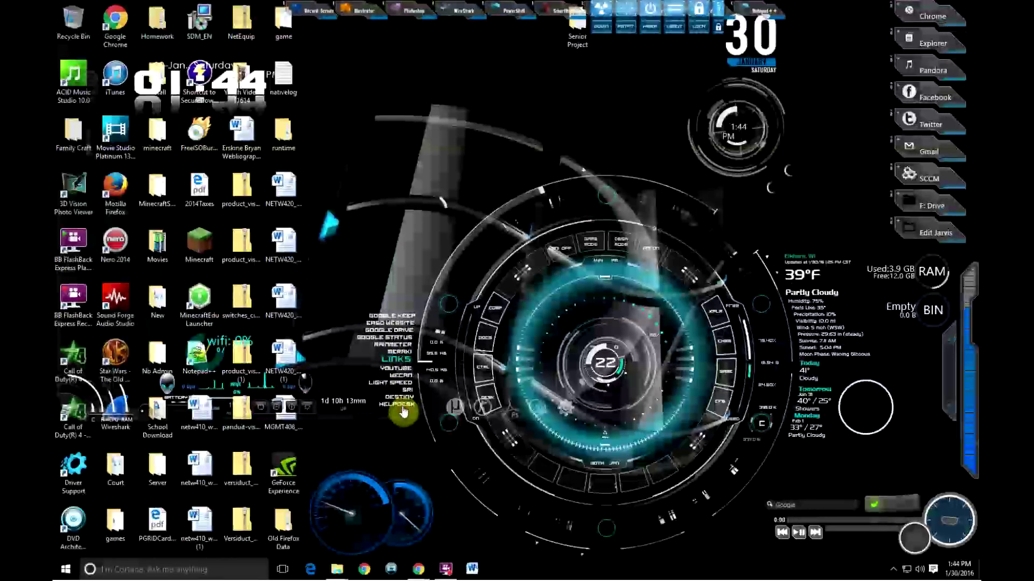
# Launch the HELPDESK link from the LINKS skin with Google Chrome as the always-used app, and move the browser window off the desktop.
pyautogui.click(403, 409)
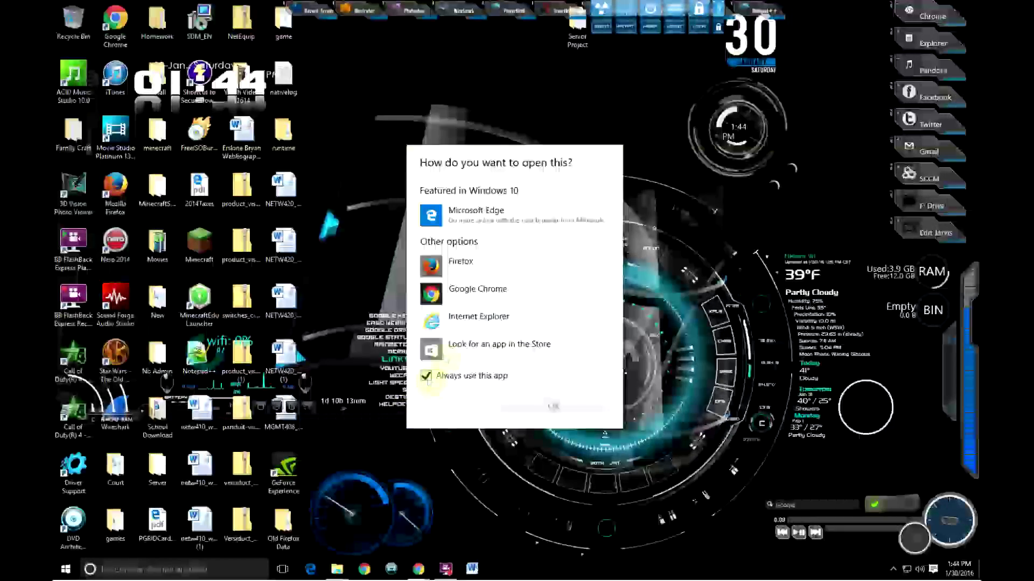
pyautogui.click(513, 302)
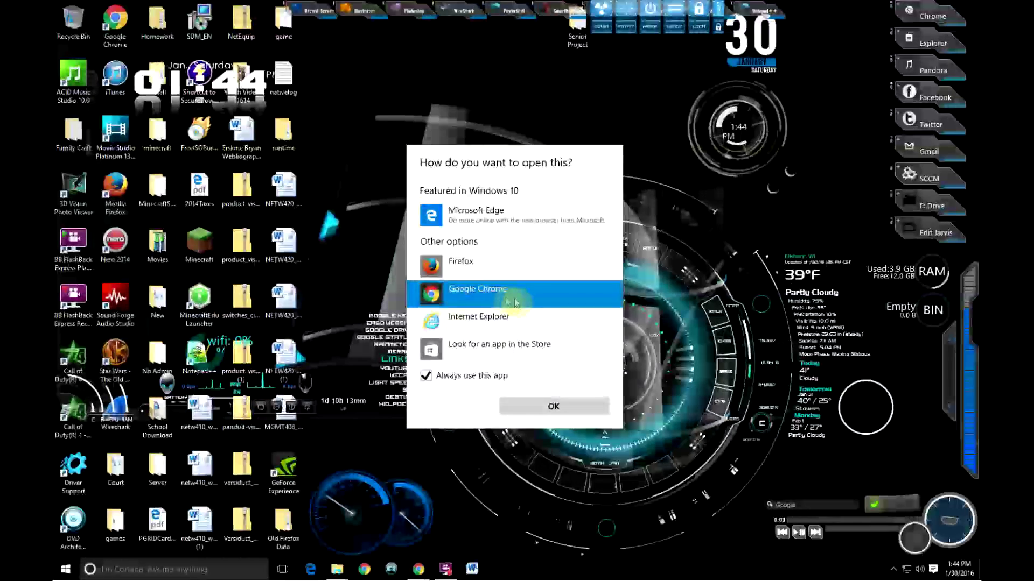
pyautogui.click(527, 408)
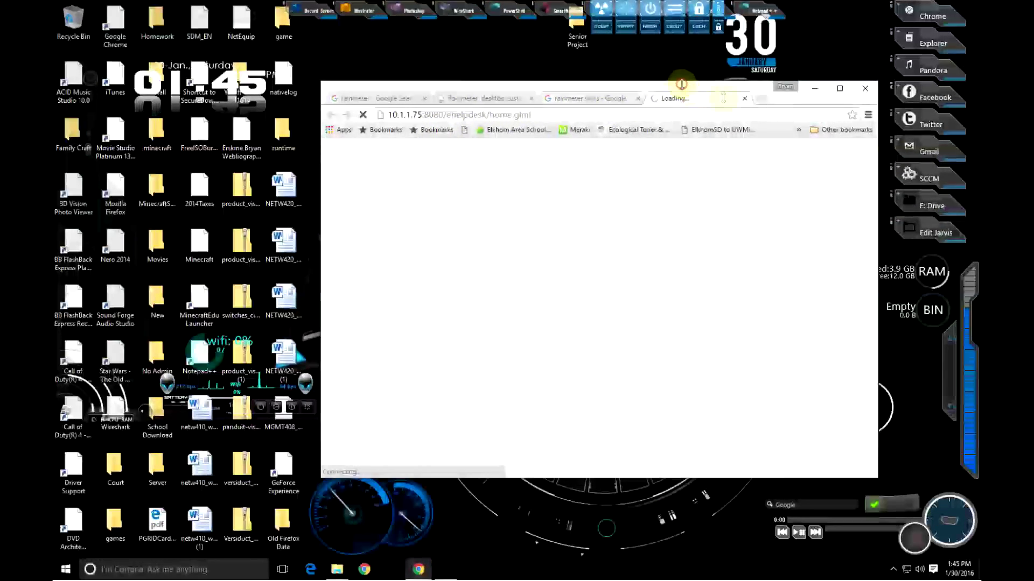
pyautogui.moveTo(681, 84); pyautogui.dragTo(681, 125)
pyautogui.moveTo(762, 133); pyautogui.dragTo(980, 156)
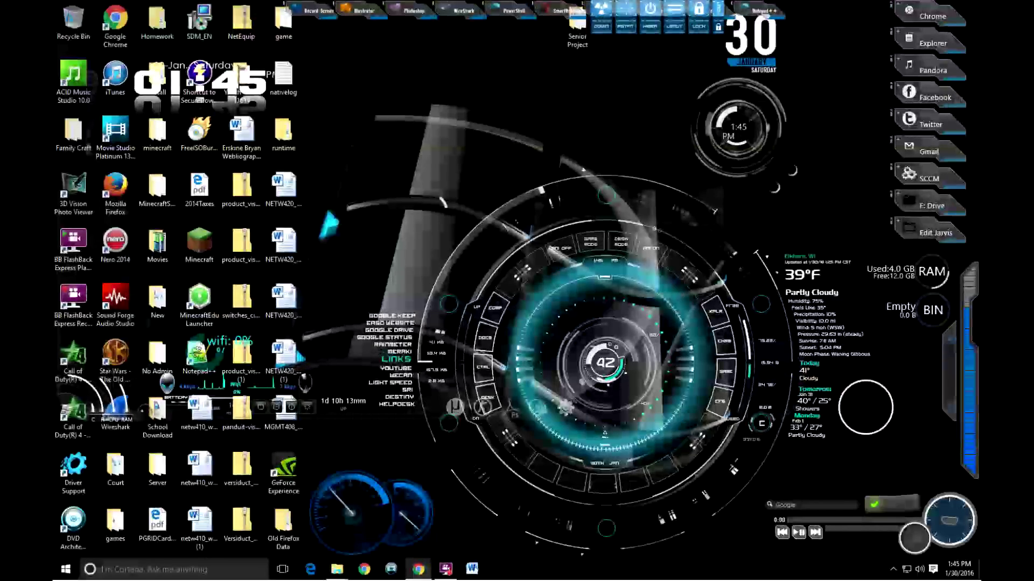
# Bring up the TECH-A\SHORTCUTS\LINKS folder and open the LINKS configuration file for editing in Notepad.
pyautogui.moveTo(1023, 135); pyautogui.dragTo(467, 71)
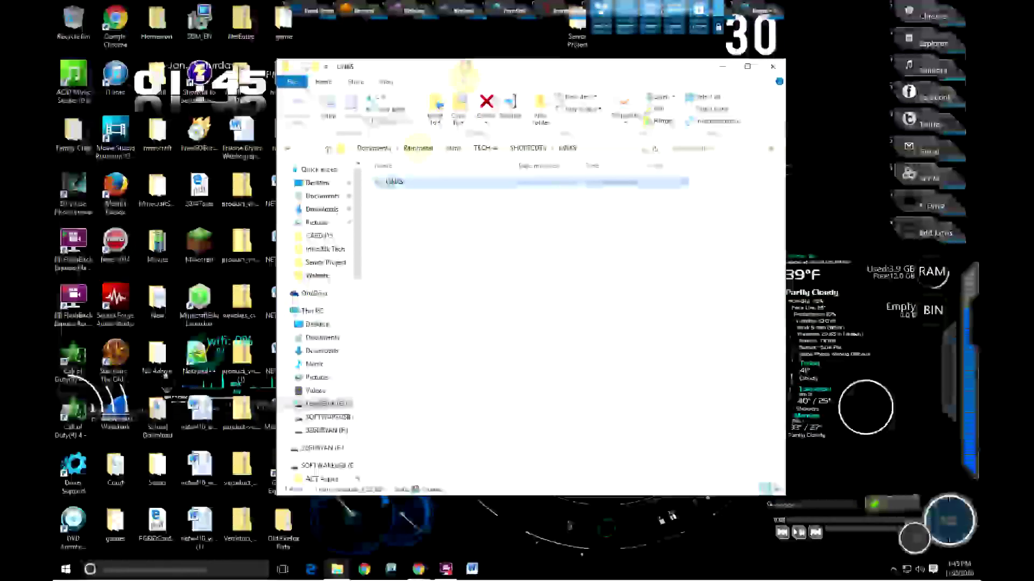
pyautogui.rightClick(394, 183)
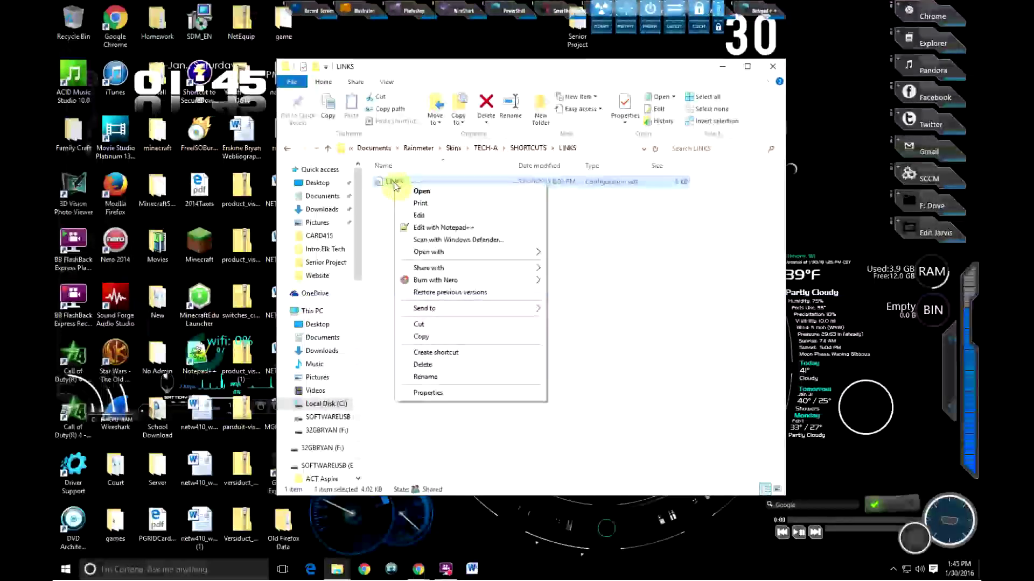
pyautogui.click(423, 216)
pyautogui.scroll(-15, 455, 288)
pyautogui.scroll(-10, 458, 290)
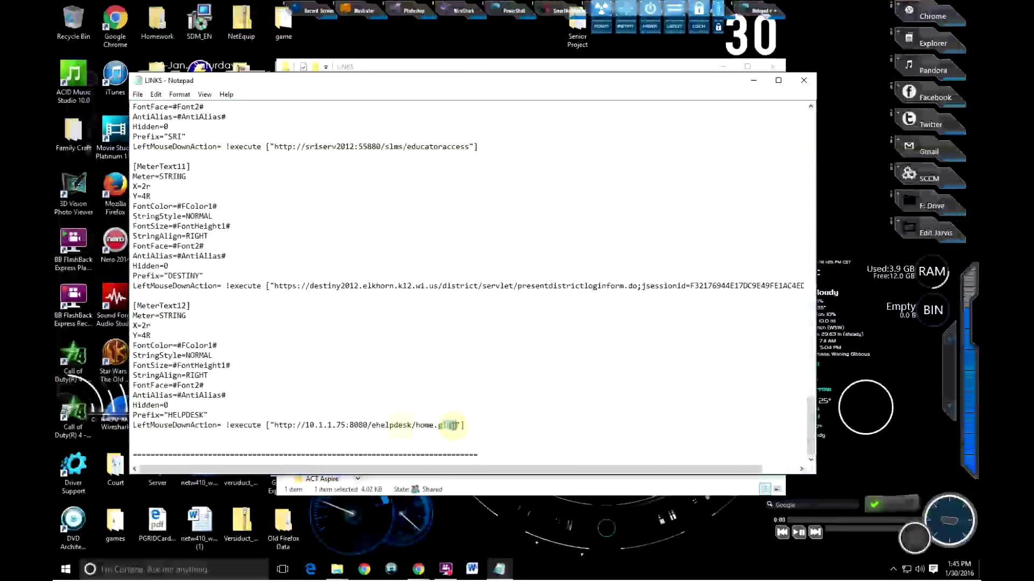
pyautogui.moveTo(303, 417); pyautogui.dragTo(286, 429)
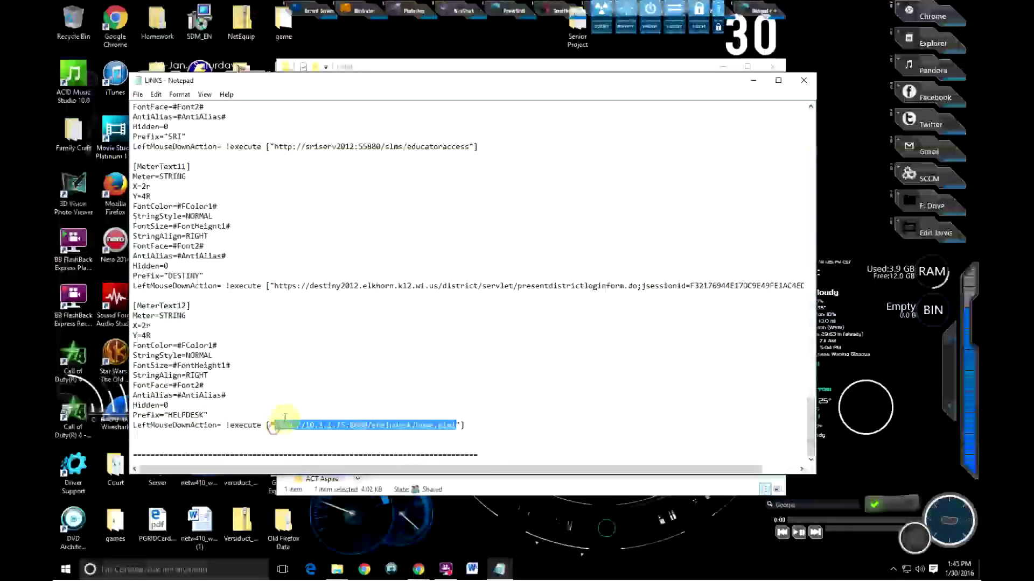
pyautogui.press('Delete')
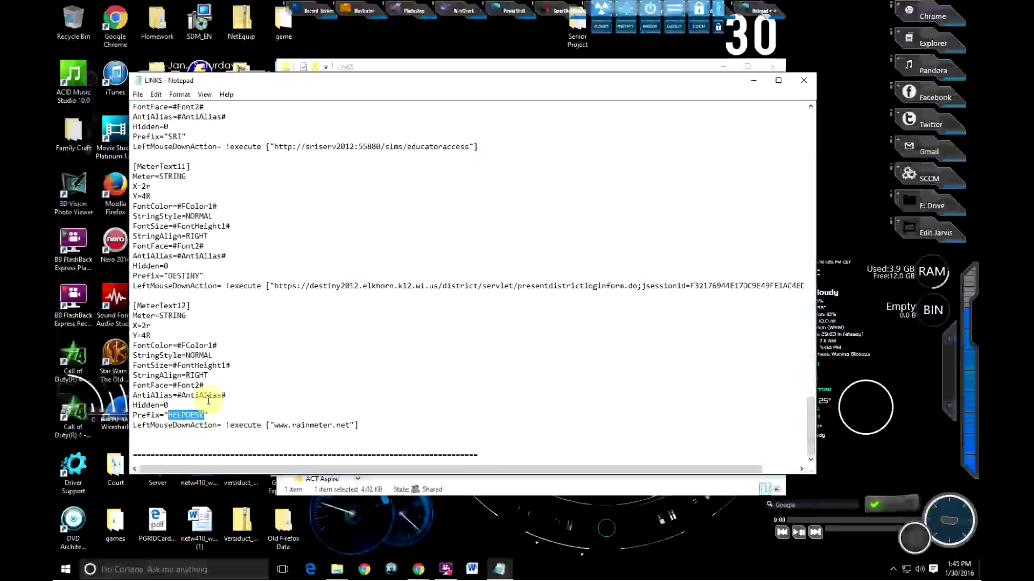
pyautogui.write('nMeter')
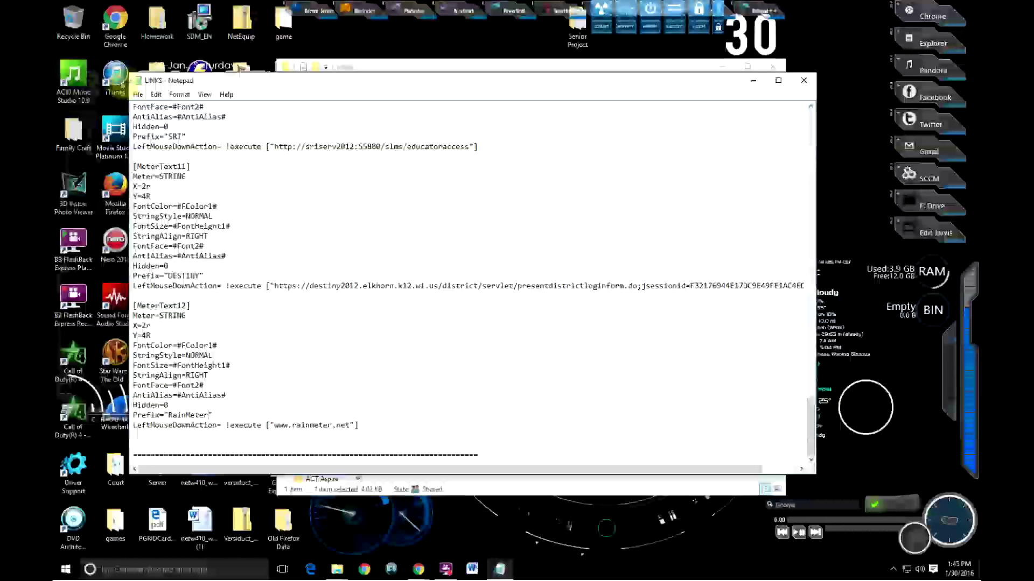
# Bring up Save As for the edited file and check the type of the existing LINKS file in its properties.
pyautogui.moveTo(138, 94)
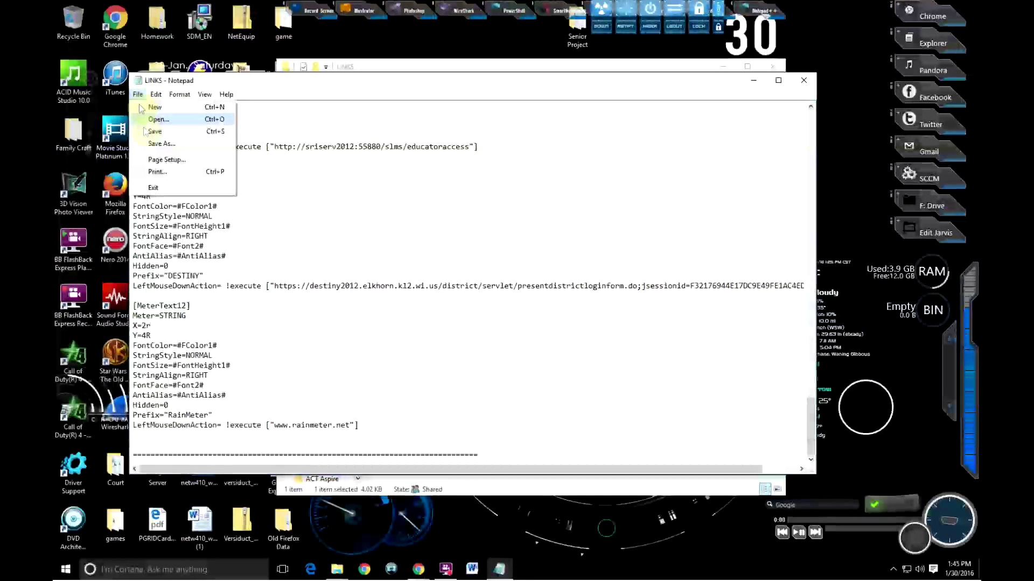
pyautogui.click(156, 146)
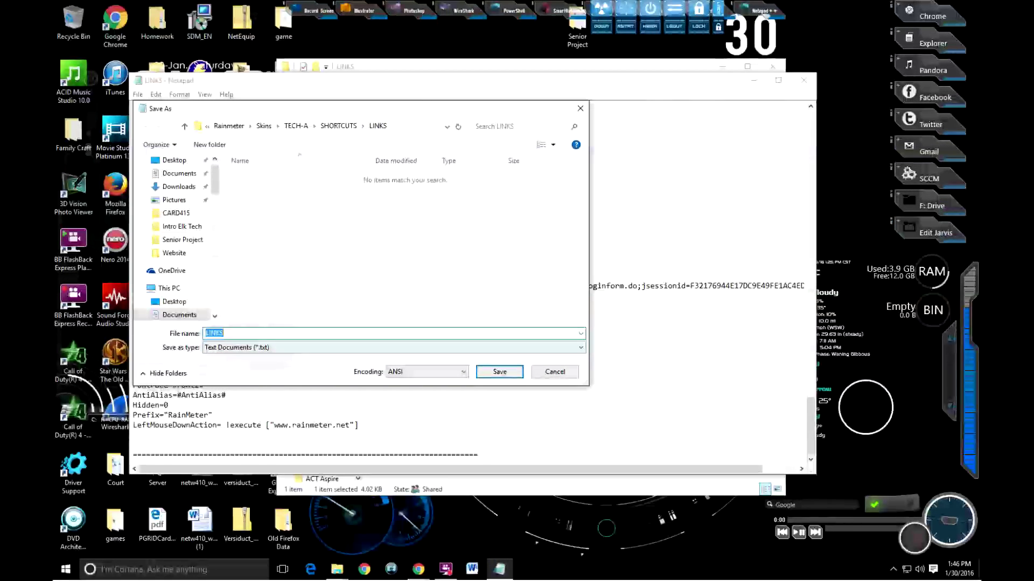
pyautogui.click(659, 70)
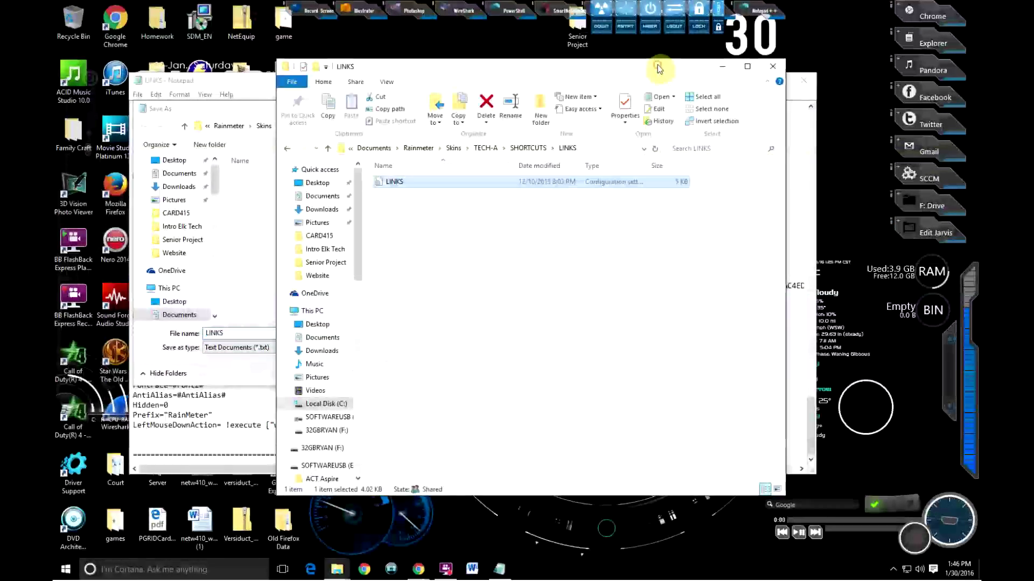
pyautogui.moveTo(649, 167); pyautogui.dragTo(708, 164)
pyautogui.rightClick(483, 186)
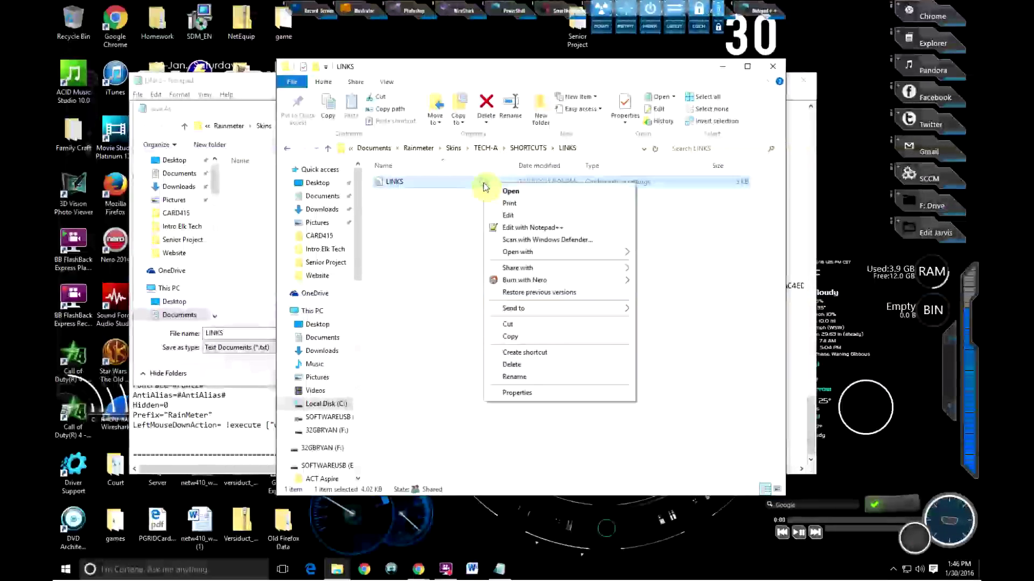
pyautogui.click(542, 394)
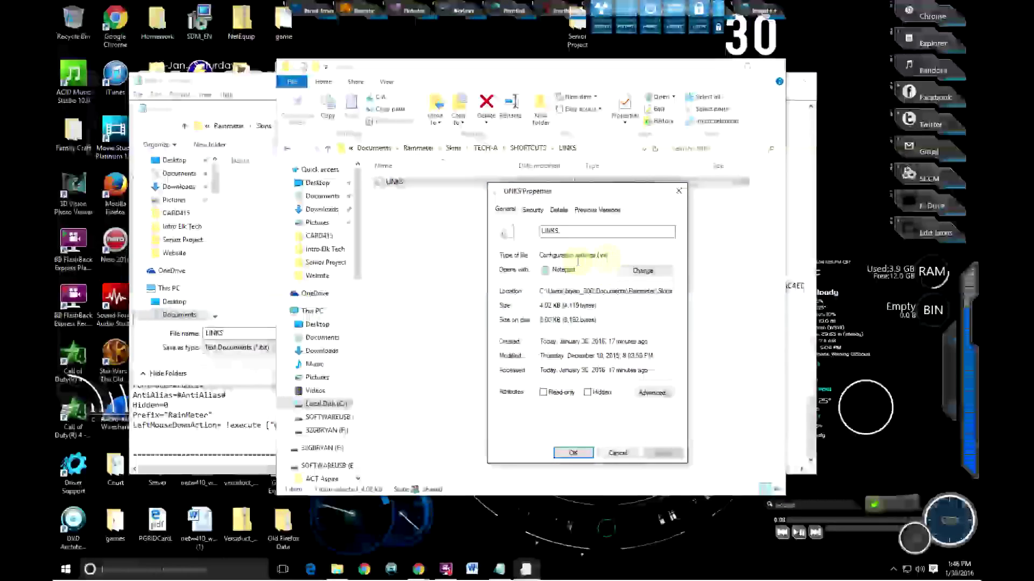
pyautogui.click(679, 191)
pyautogui.click(773, 67)
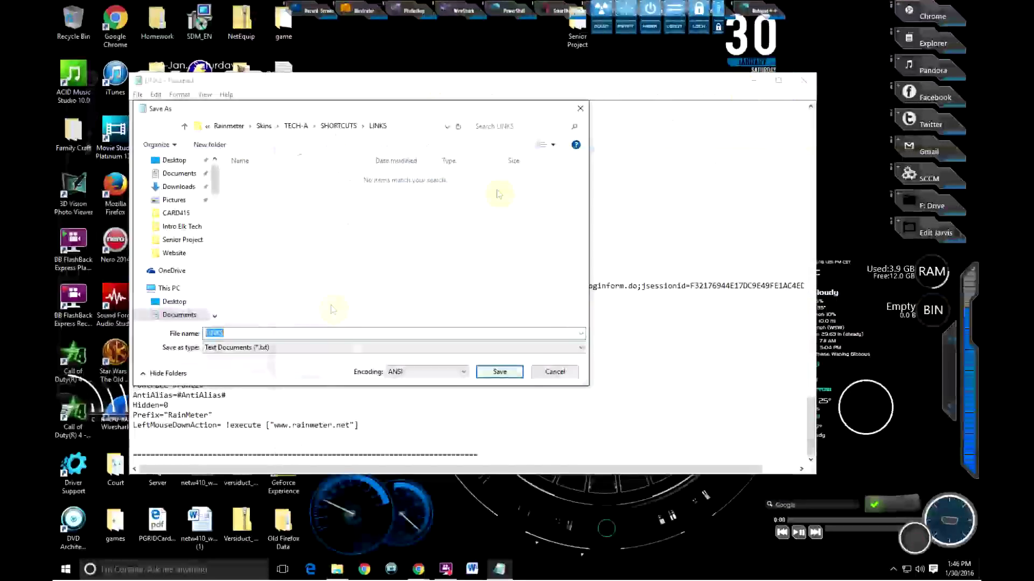
# Save the edits over the existing LINKS.ini with the file type All Files, and close the file.
pyautogui.click(357, 347)
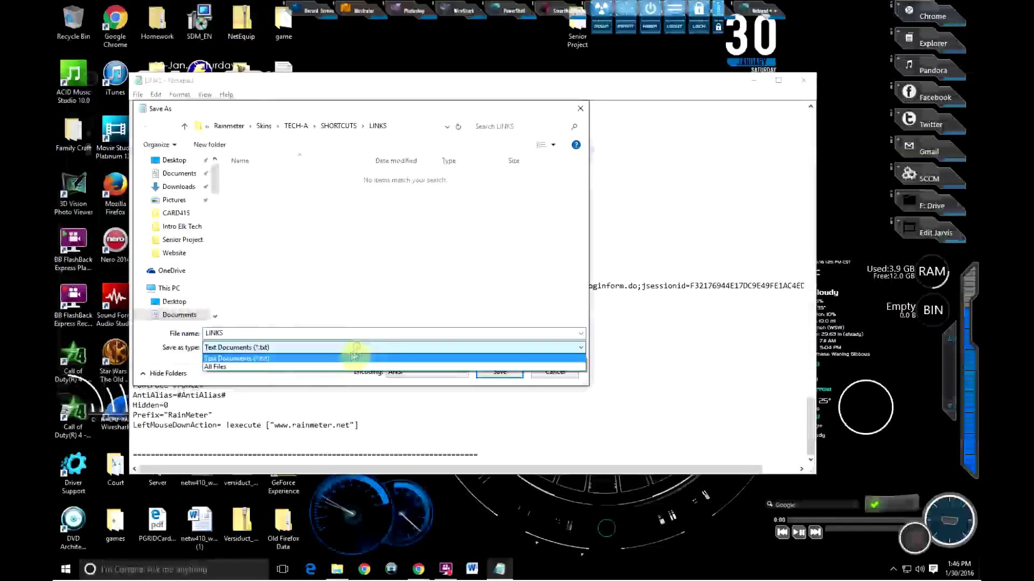
pyautogui.click(245, 367)
pyautogui.click(247, 178)
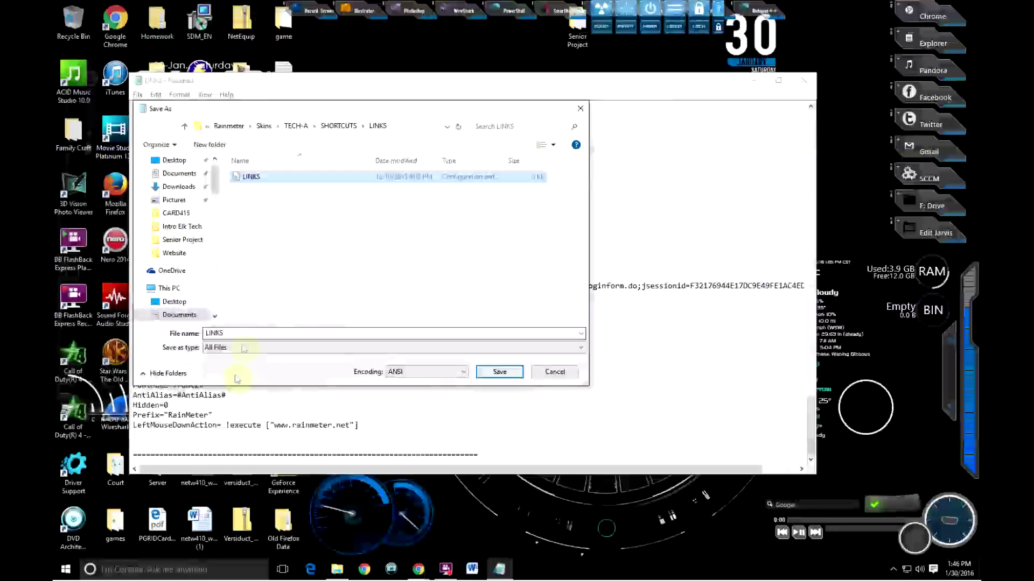
pyautogui.click(507, 378)
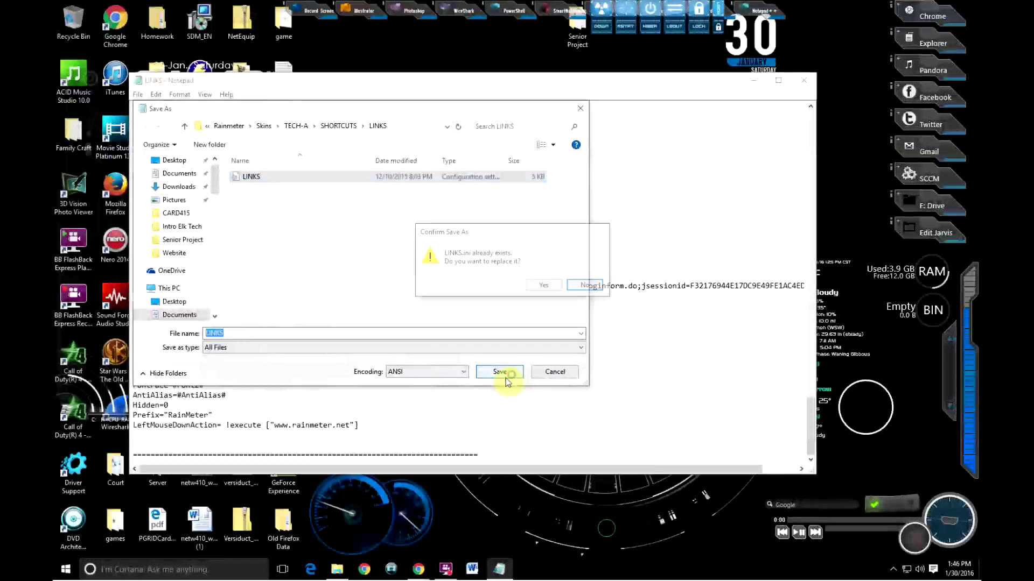
pyautogui.click(546, 286)
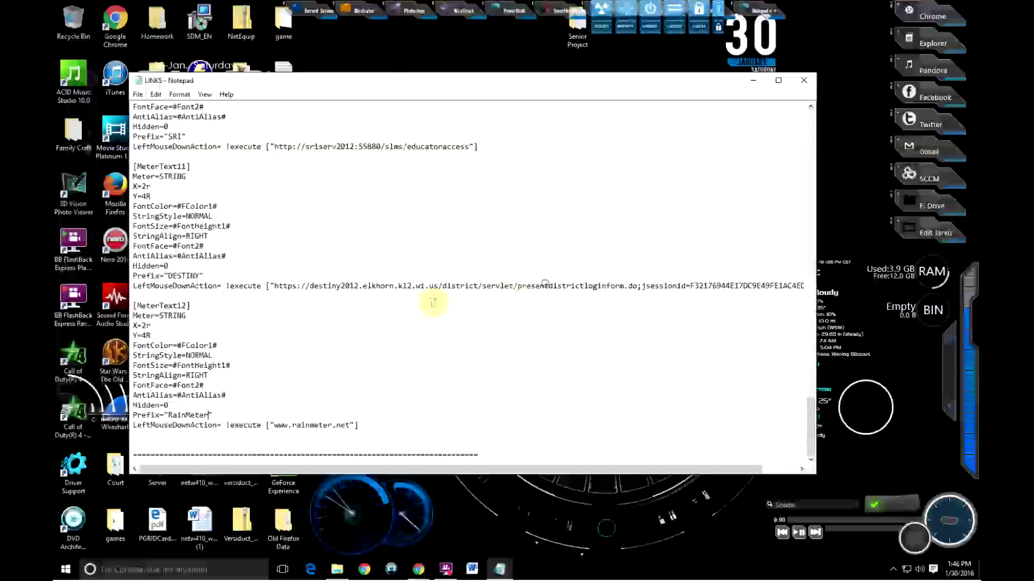
pyautogui.click(805, 84)
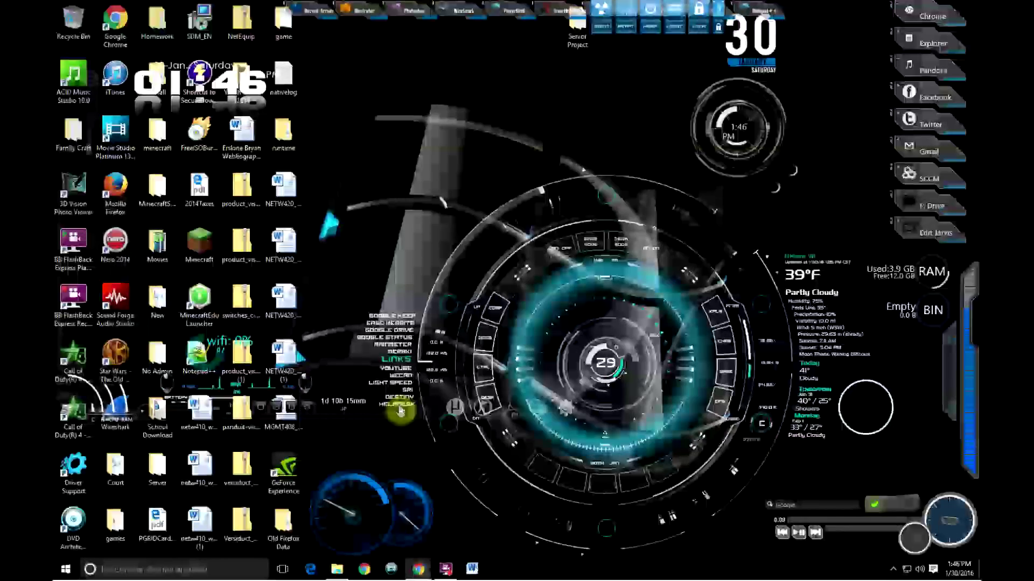
# Refresh the TECH-A LINKS skin and test its RainMeter link, moving the browser window off the desktop.
pyautogui.rightClick(405, 369)
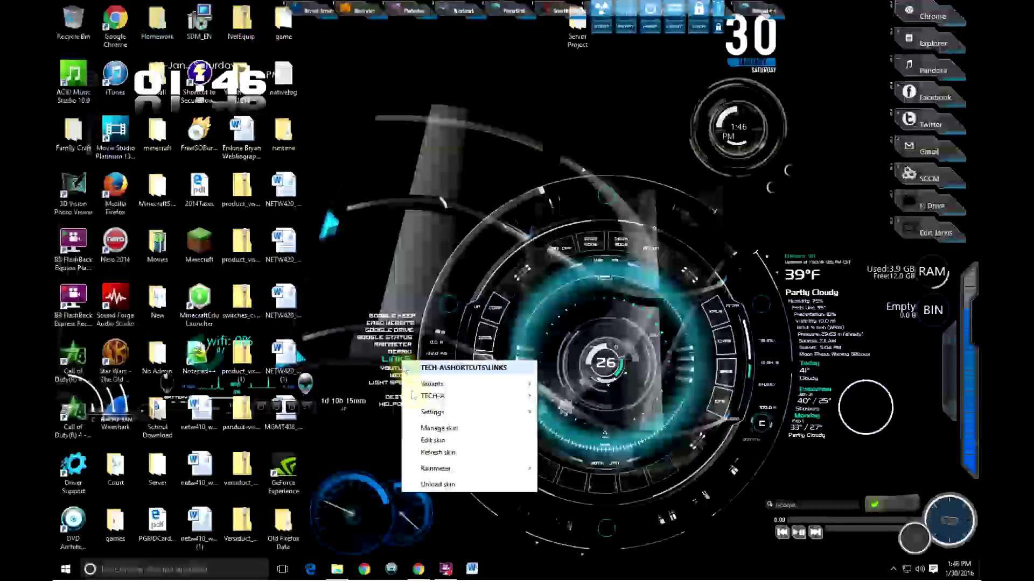
pyautogui.click(438, 452)
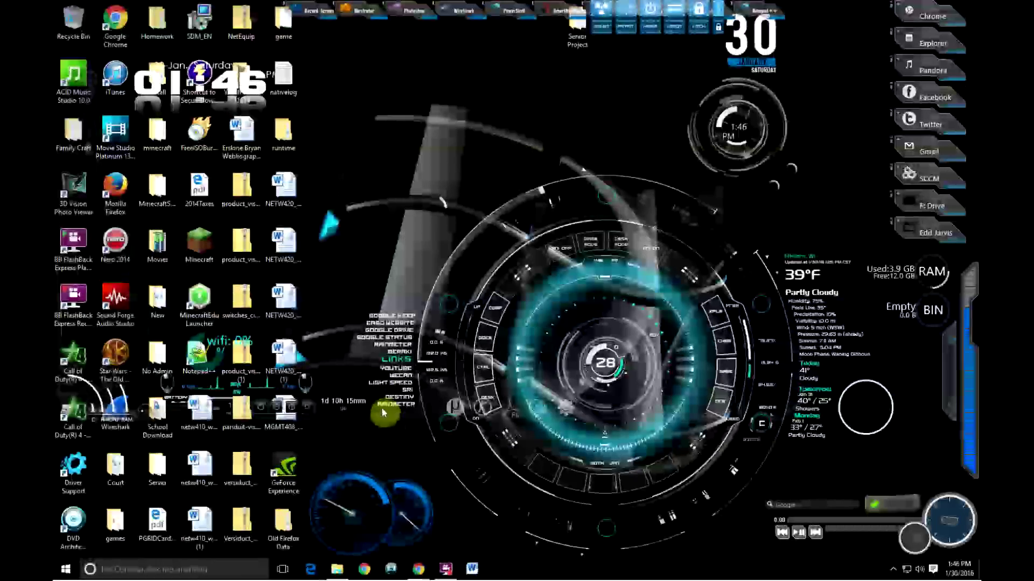
pyautogui.click(411, 407)
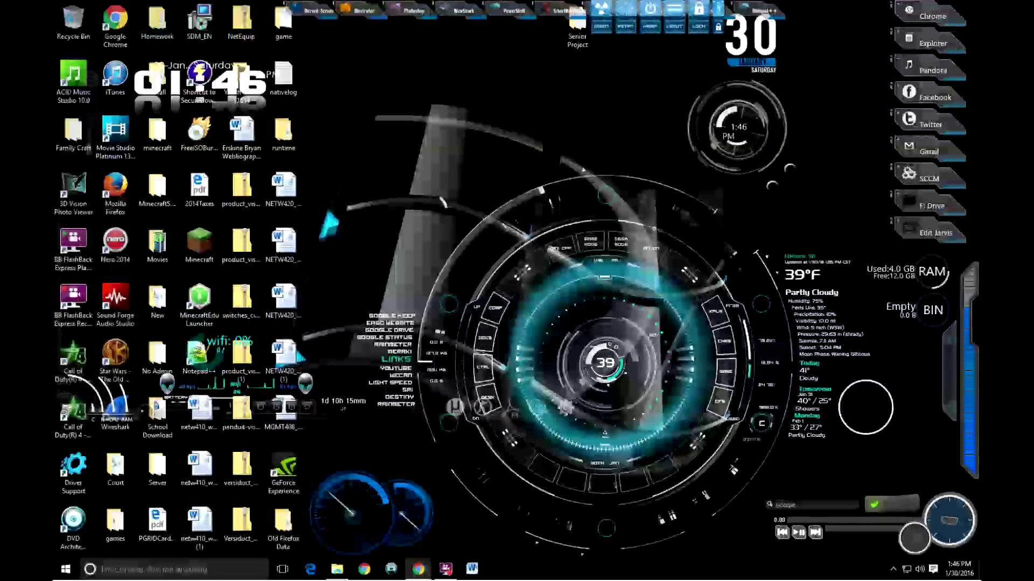
pyautogui.moveTo(624, 84); pyautogui.dragTo(796, 132)
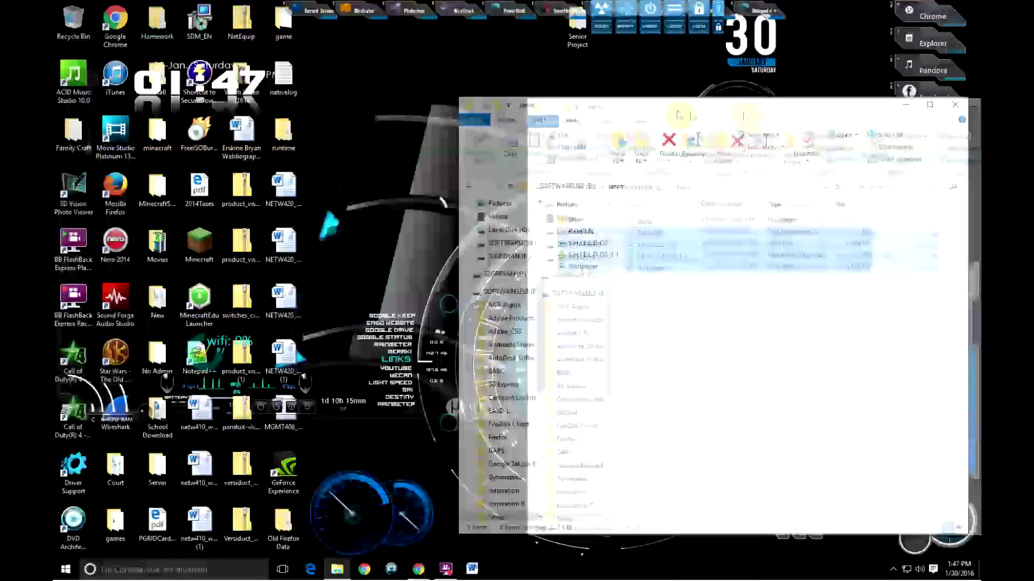
pyautogui.moveTo(689, 112); pyautogui.dragTo(653, 104)
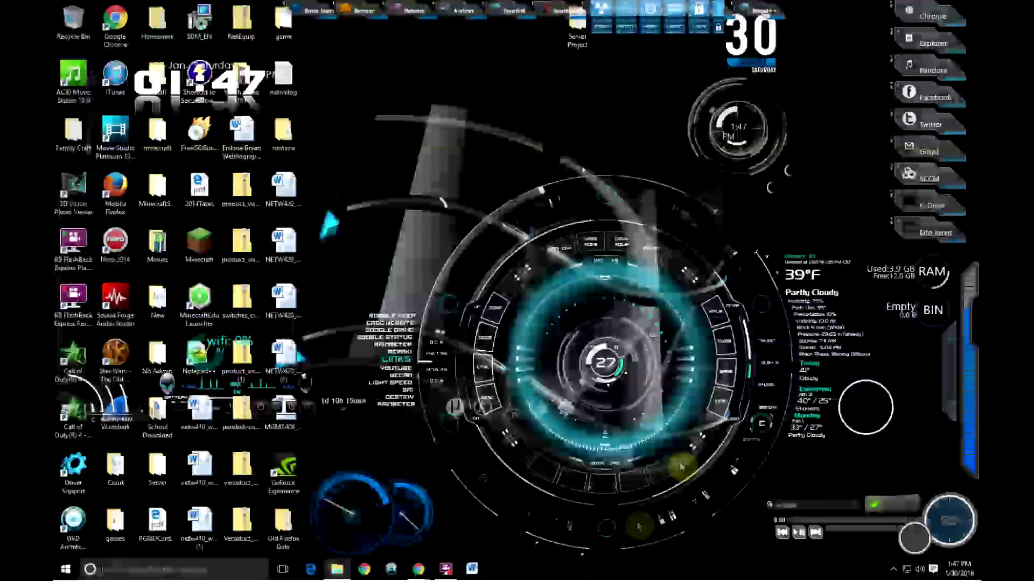
pyautogui.moveTo(338, 569)
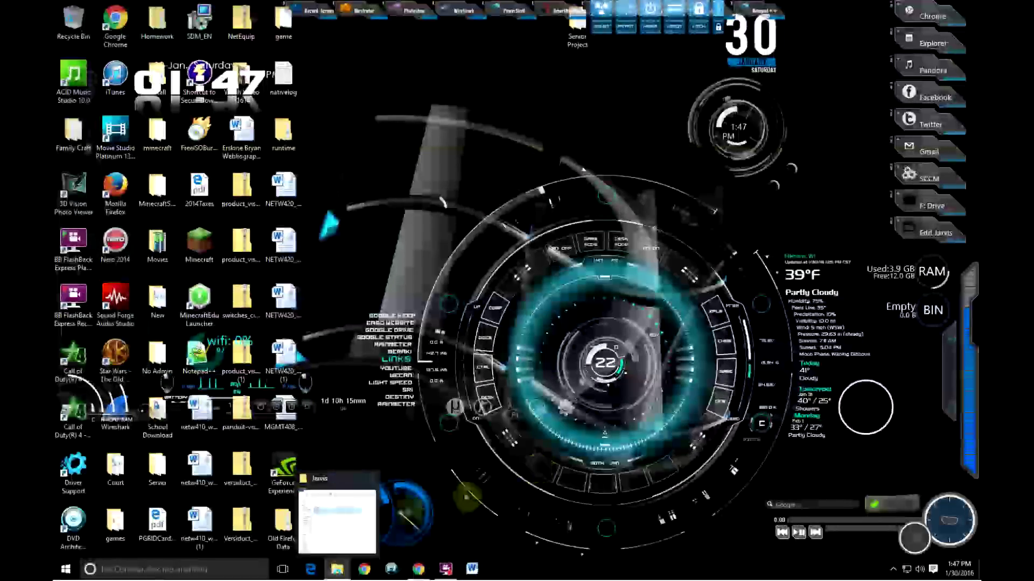
pyautogui.click(342, 506)
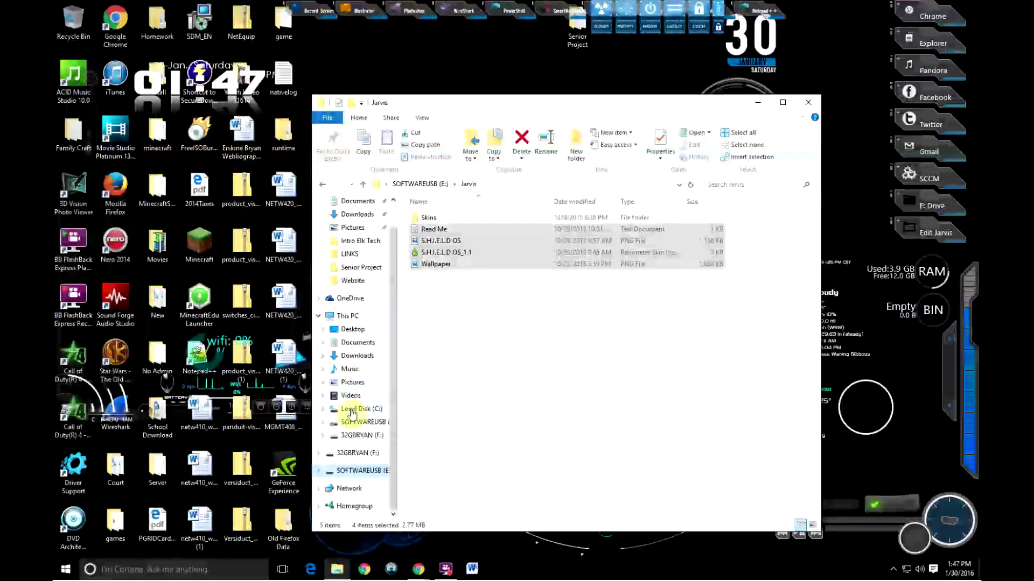
pyautogui.click(357, 409)
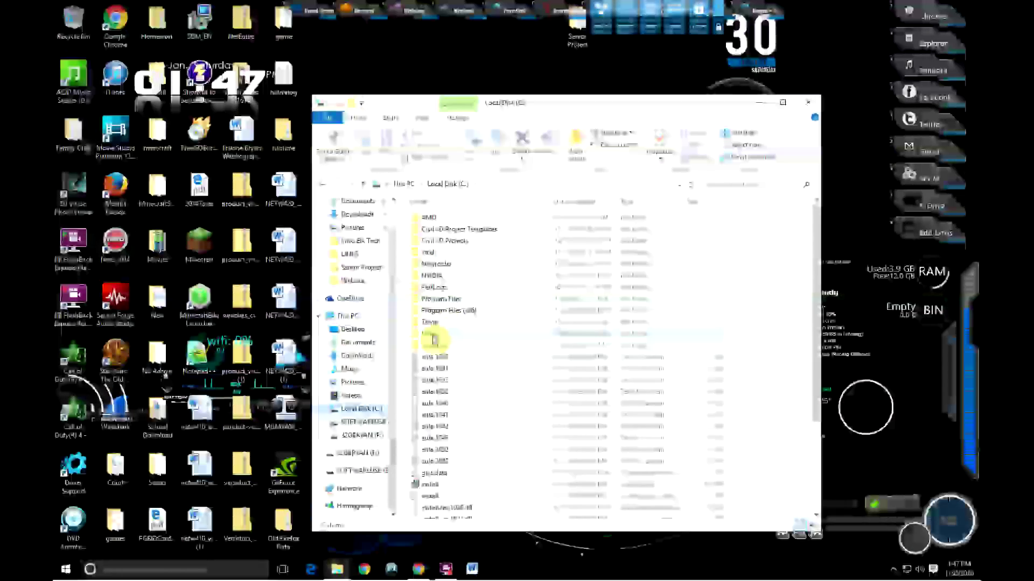
pyautogui.doubleClick(431, 334)
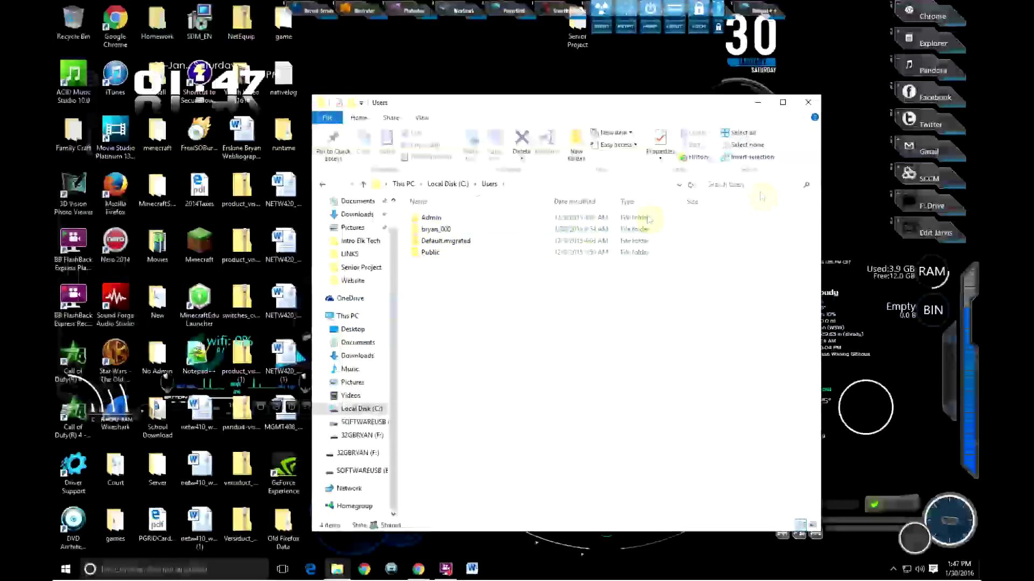
pyautogui.click(810, 105)
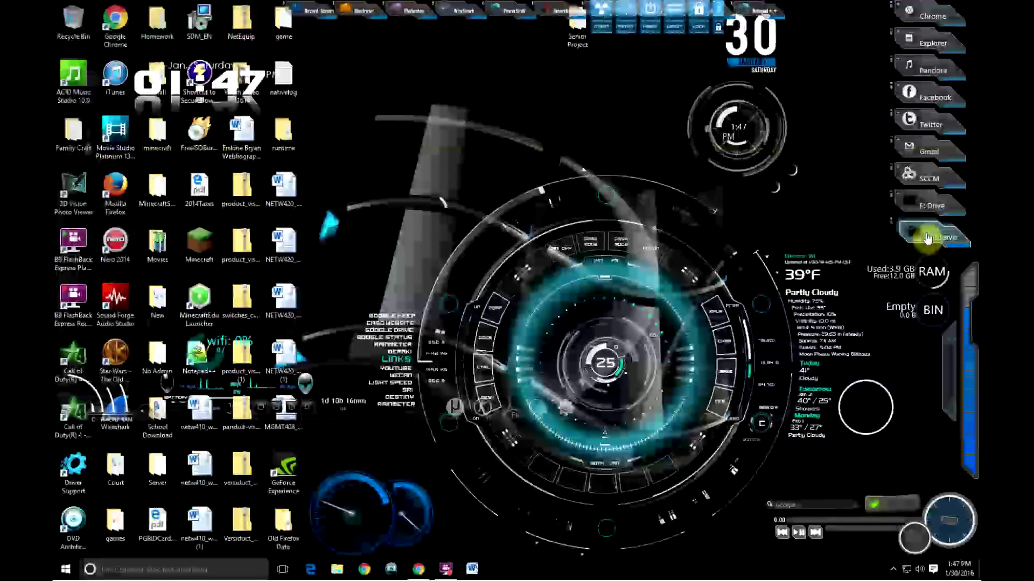
# Launch File Explorer from the large circle skin's shortcut and browse to the Futuristic Cityscape folder under the user's Documents\Rainmeter\Skins.
pyautogui.click(716, 312)
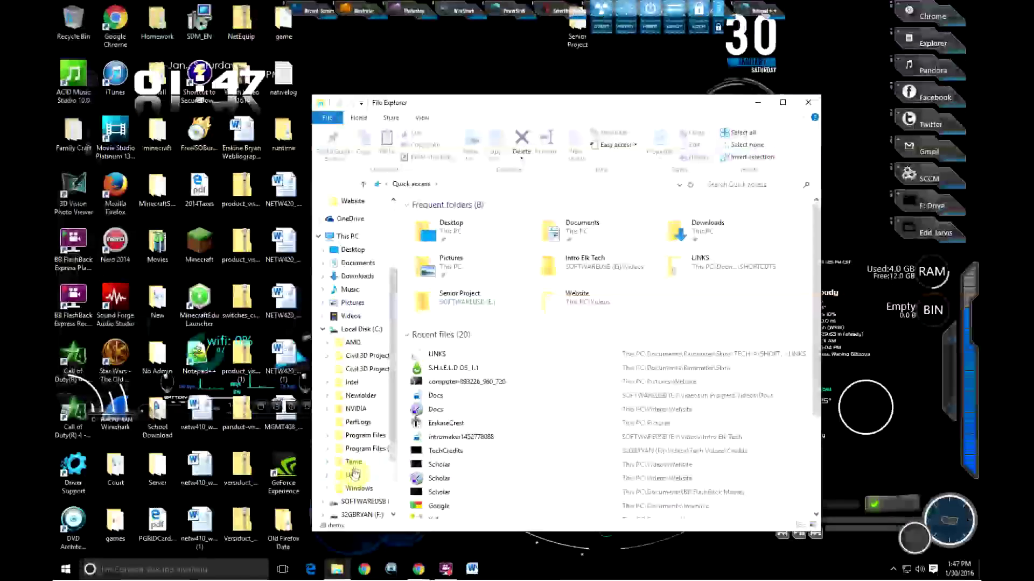
pyautogui.click(356, 476)
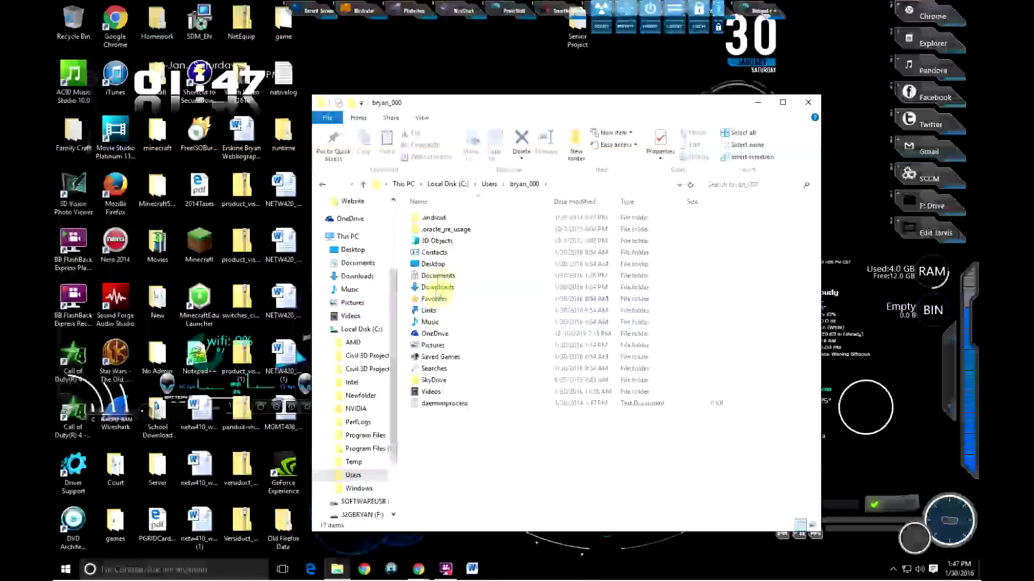
pyautogui.doubleClick(437, 276)
pyautogui.doubleClick(435, 450)
pyautogui.doubleClick(427, 219)
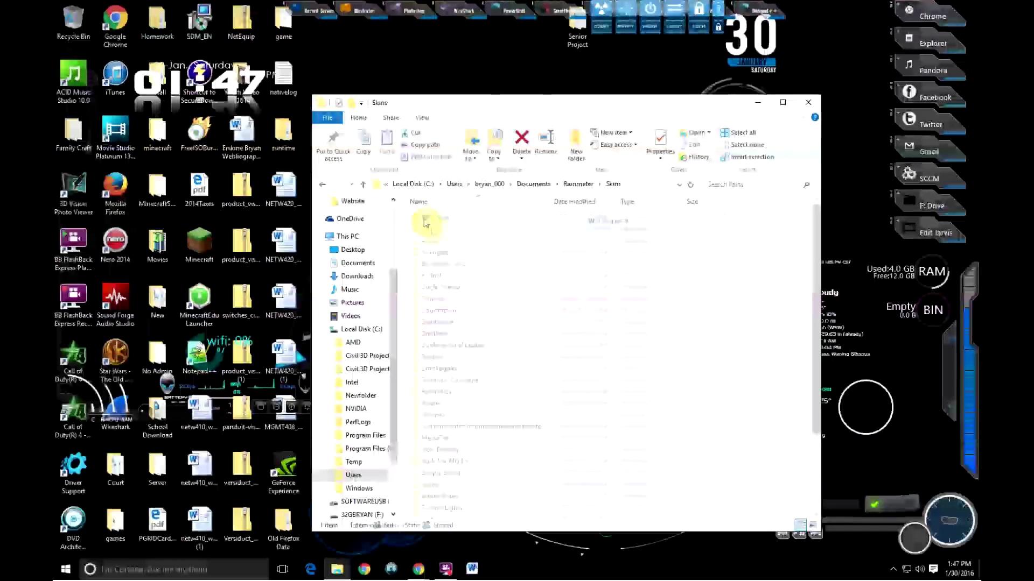
pyautogui.doubleClick(445, 381)
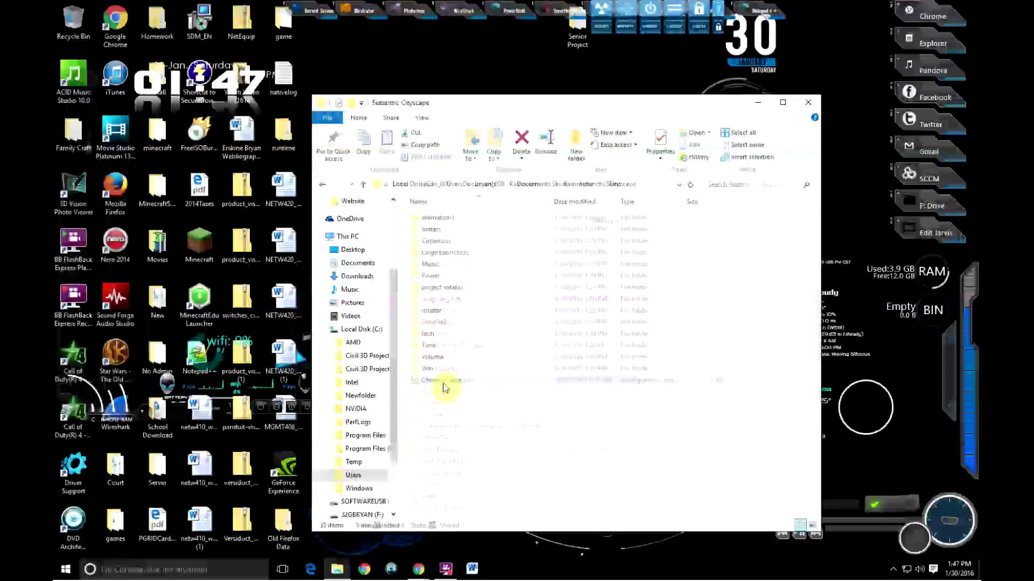
# Open the Large Launchers configuration file from the Large Launchers folder for editing in Notepad.
pyautogui.doubleClick(439, 253)
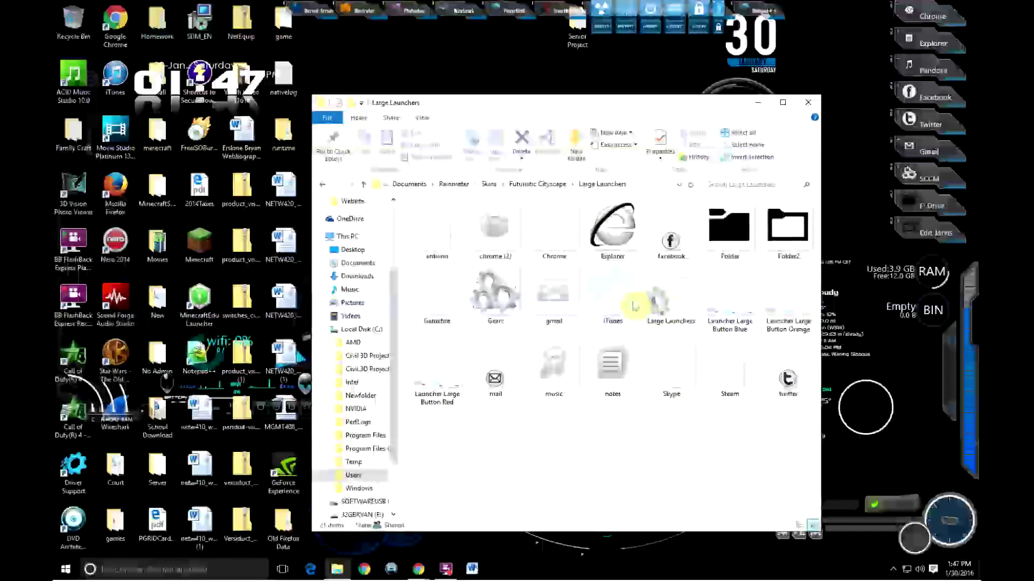
pyautogui.rightClick(666, 305)
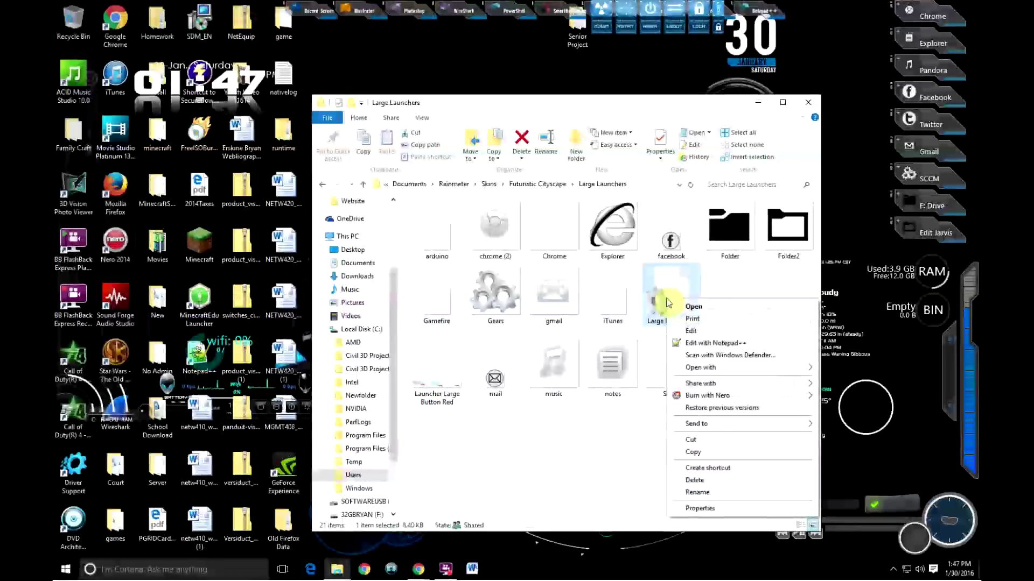
pyautogui.click(691, 332)
pyautogui.scroll(-5, 478, 256)
pyautogui.scroll(5, 478, 257)
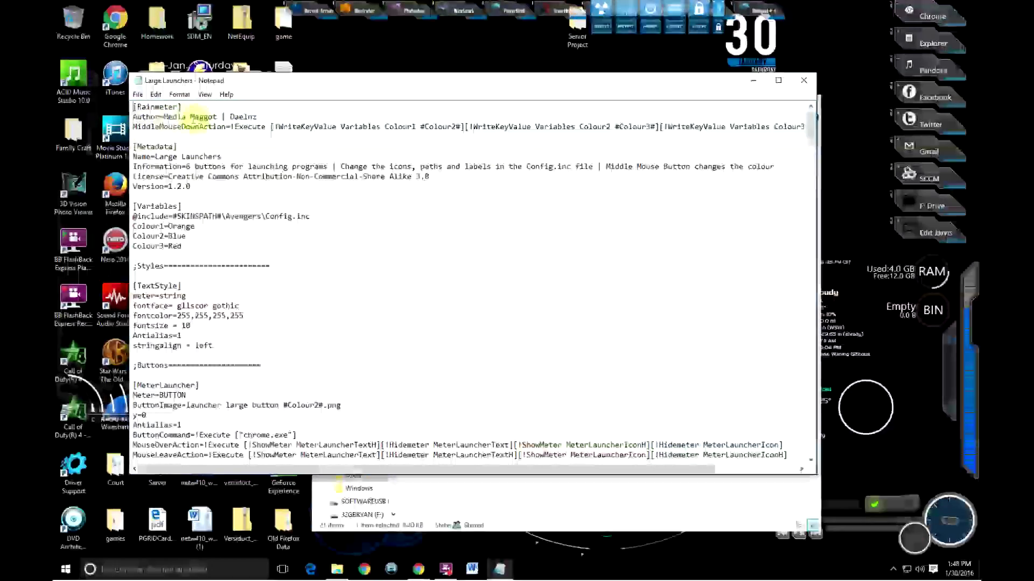
# Append _000 to the user folder name in MeterLauncher9's ButtonCommand path, moving the Notepad and Explorer windows to compare the folder paths.
pyautogui.scroll(-8, 193, 119)
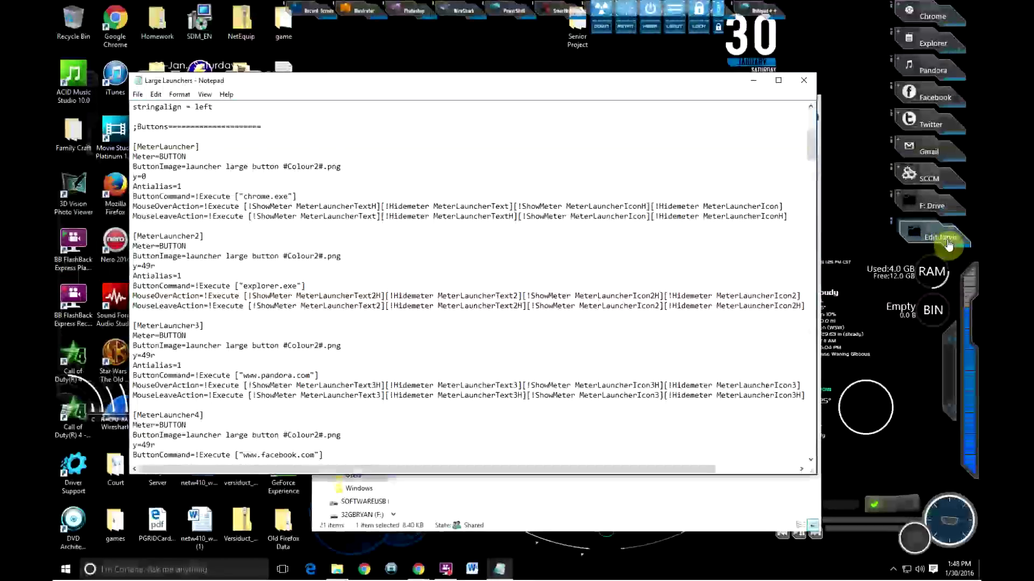
pyautogui.scroll(-7, 369, 291)
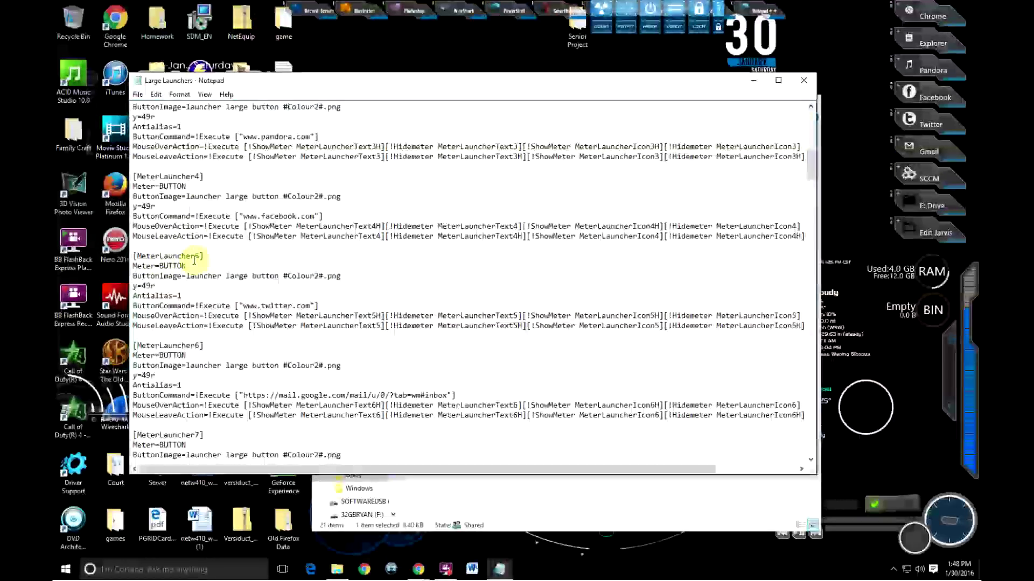
pyautogui.scroll(-4, 233, 318)
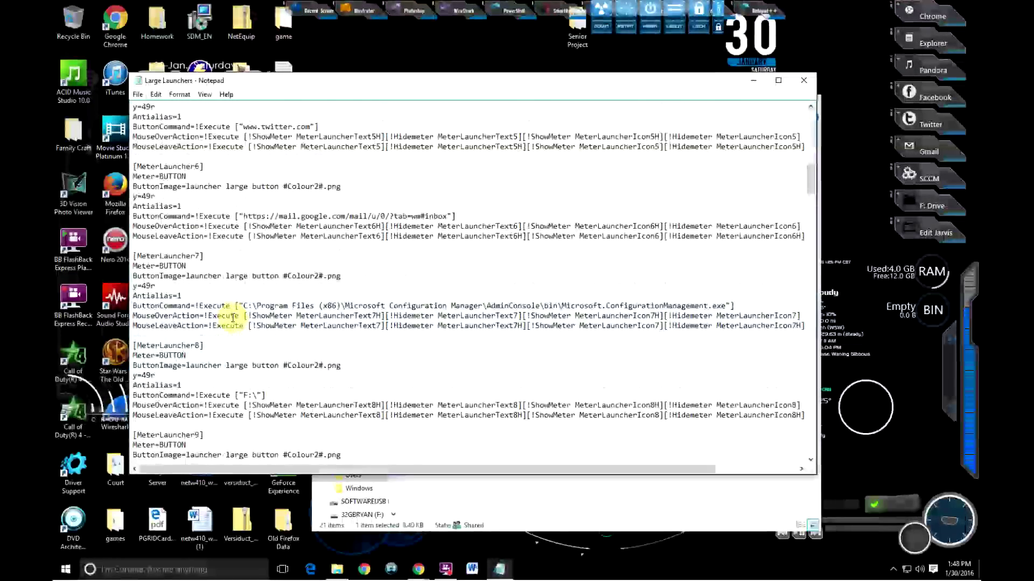
pyautogui.scroll(-3, 233, 318)
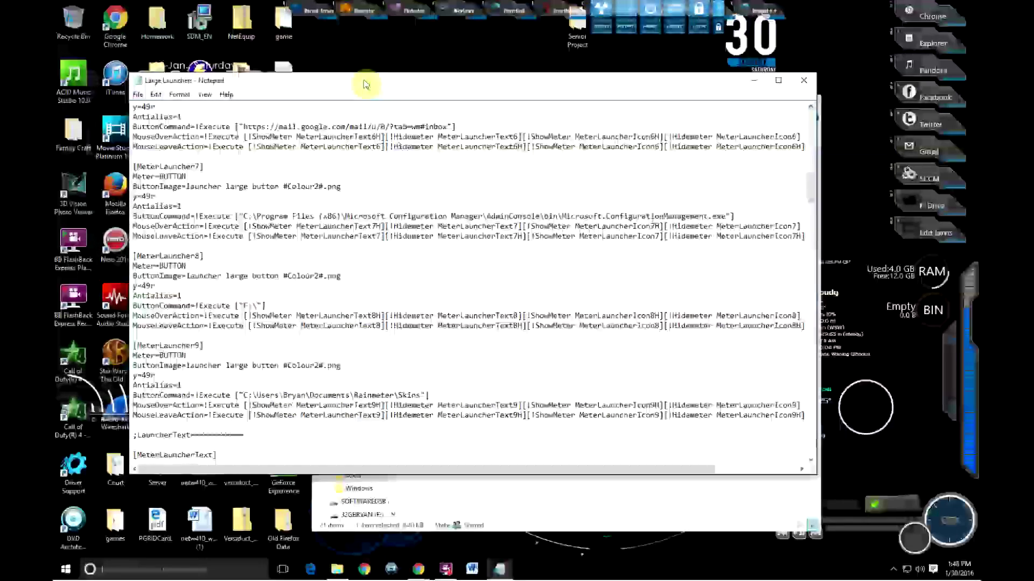
pyautogui.moveTo(364, 88); pyautogui.dragTo(544, 172)
pyautogui.moveTo(539, 113); pyautogui.dragTo(300, 27)
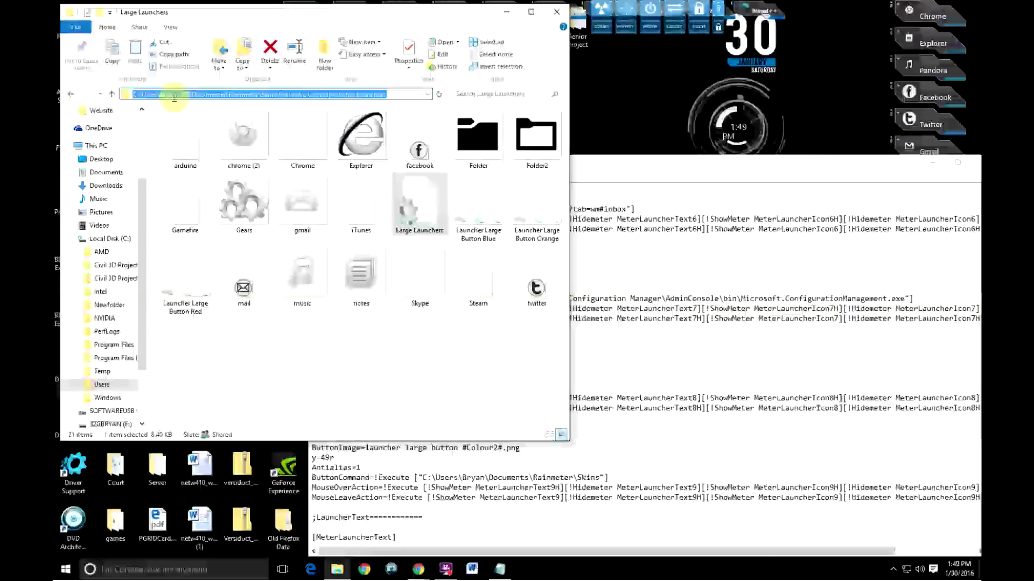
pyautogui.click(486, 478)
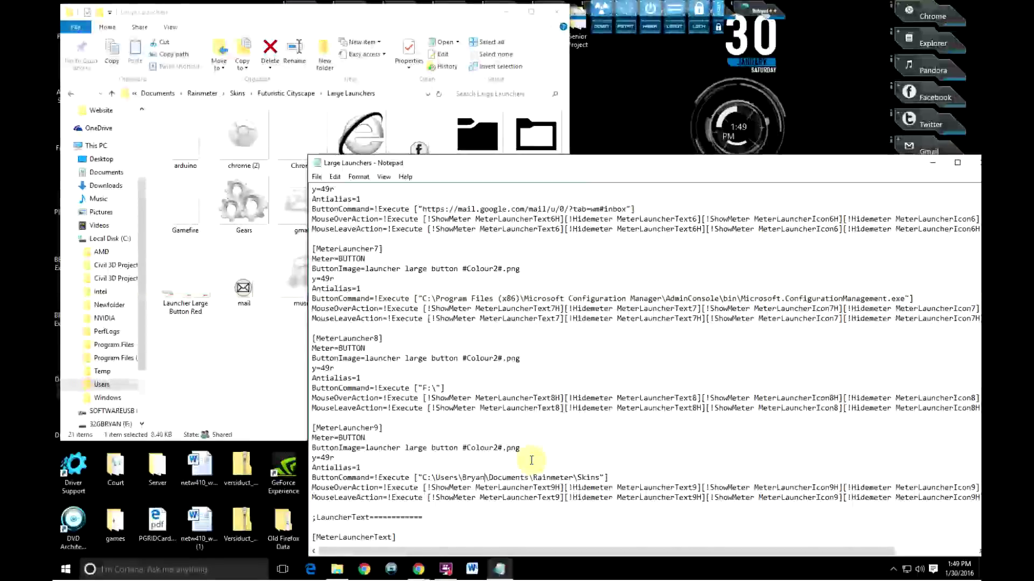
pyautogui.write('_000')
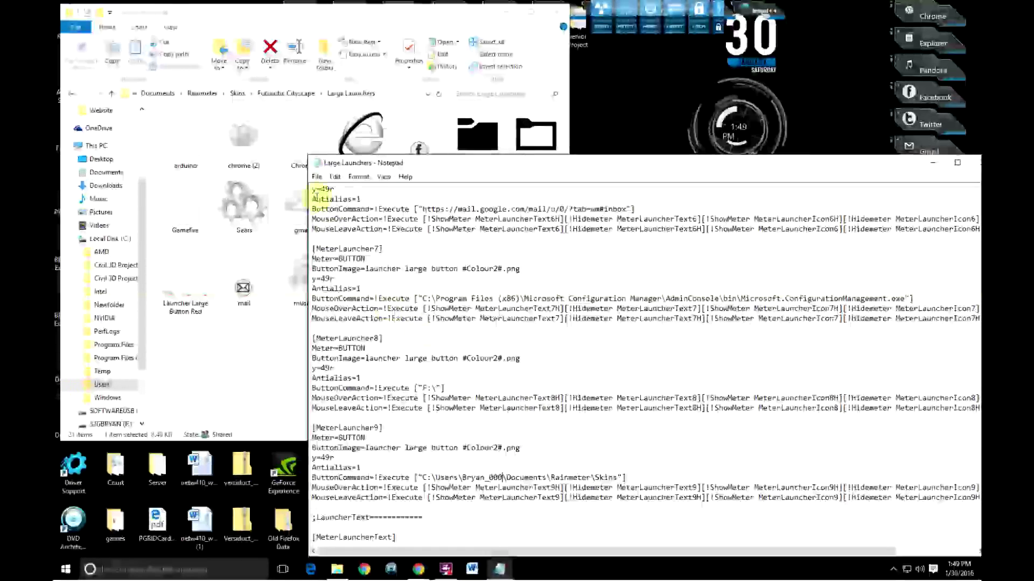
# Examine the launcher text sections, including the hidden H variants, for the label assigned to each button.
pyautogui.scroll(-2, 489, 305)
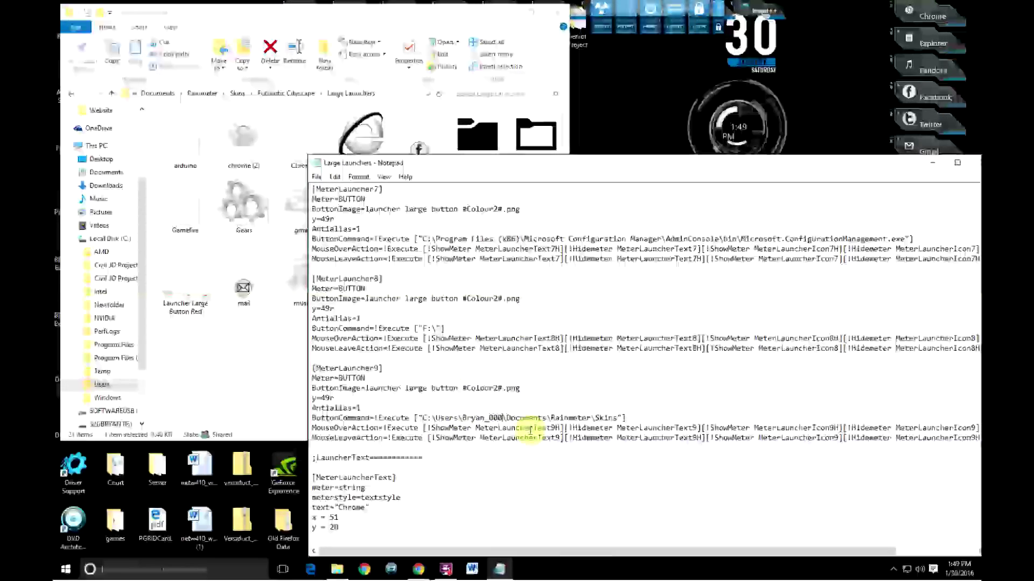
pyautogui.scroll(-2, 512, 406)
pyautogui.scroll(-3, 512, 406)
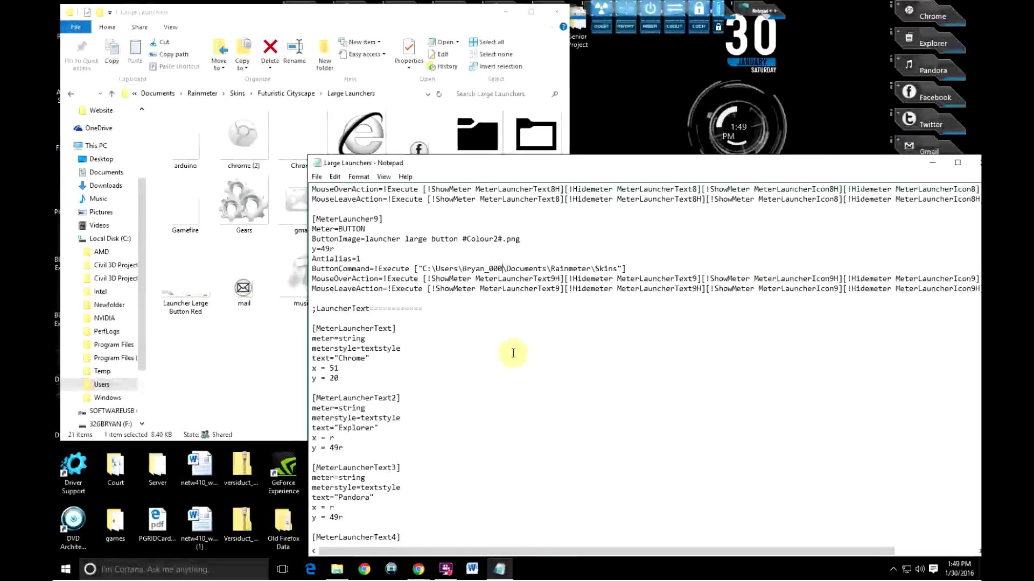
pyautogui.scroll(-2, 411, 350)
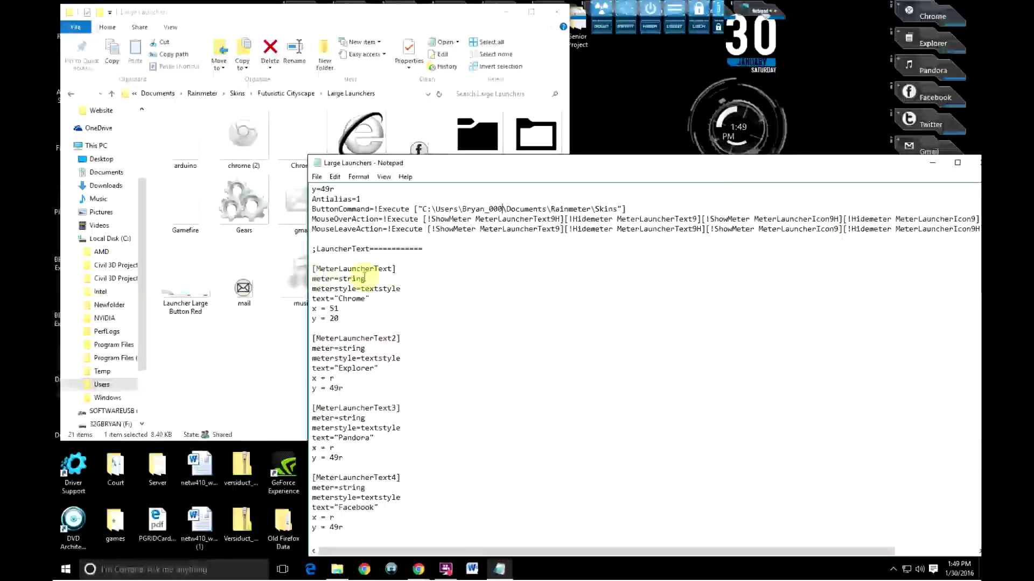
pyautogui.scroll(-4, 393, 325)
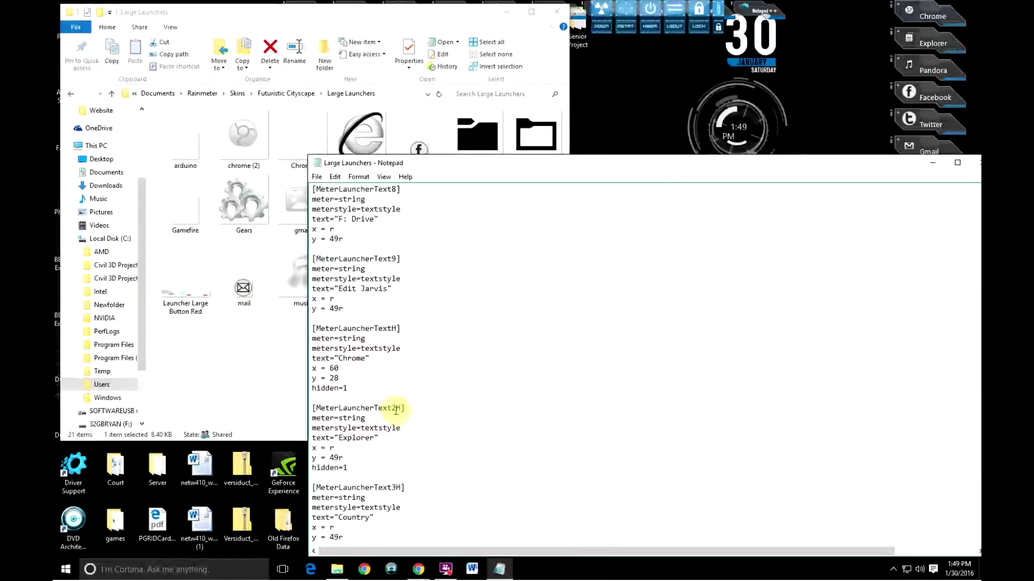
pyautogui.scroll(-3, 397, 433)
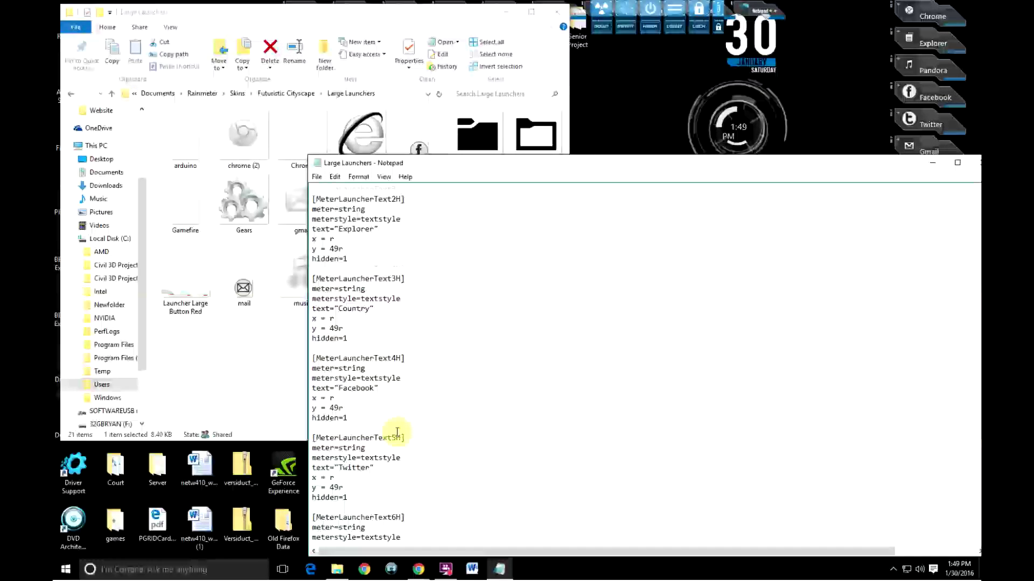
pyautogui.scroll(-8, 397, 432)
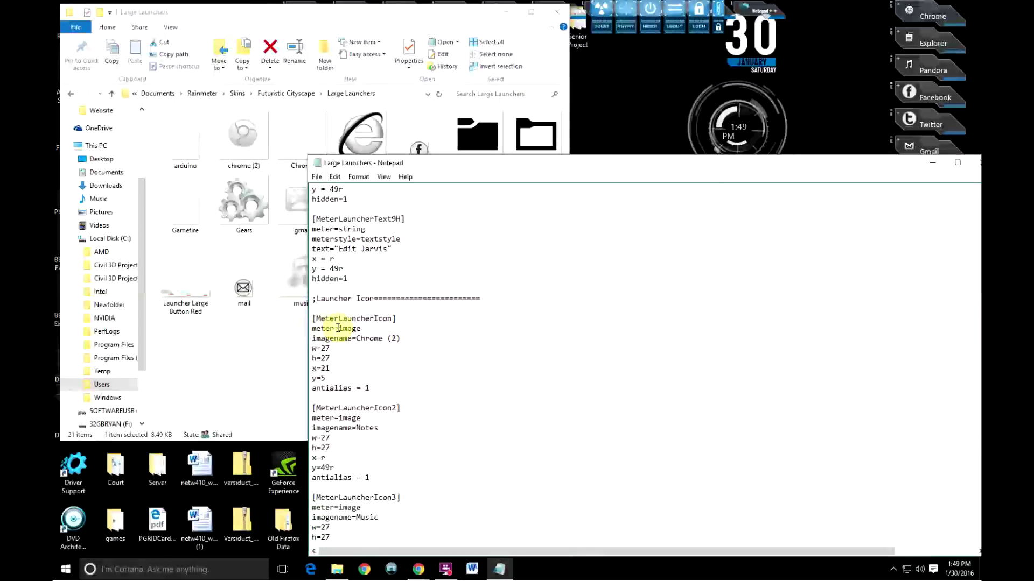
# Examine the launcher icon sections and their hidden H variants for the image name assigned to each button.
pyautogui.scroll(-7, 385, 345)
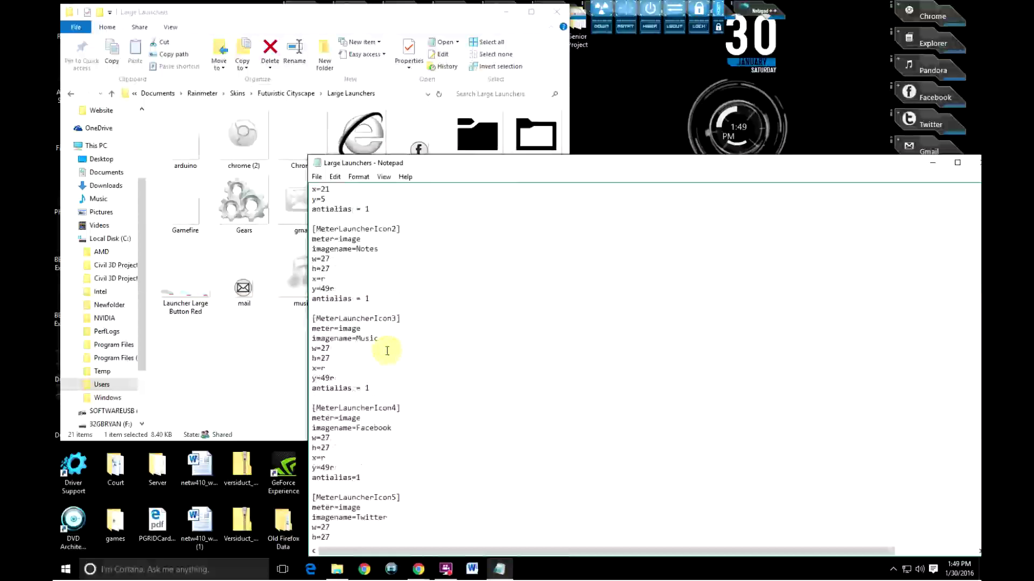
pyautogui.scroll(-14, 387, 353)
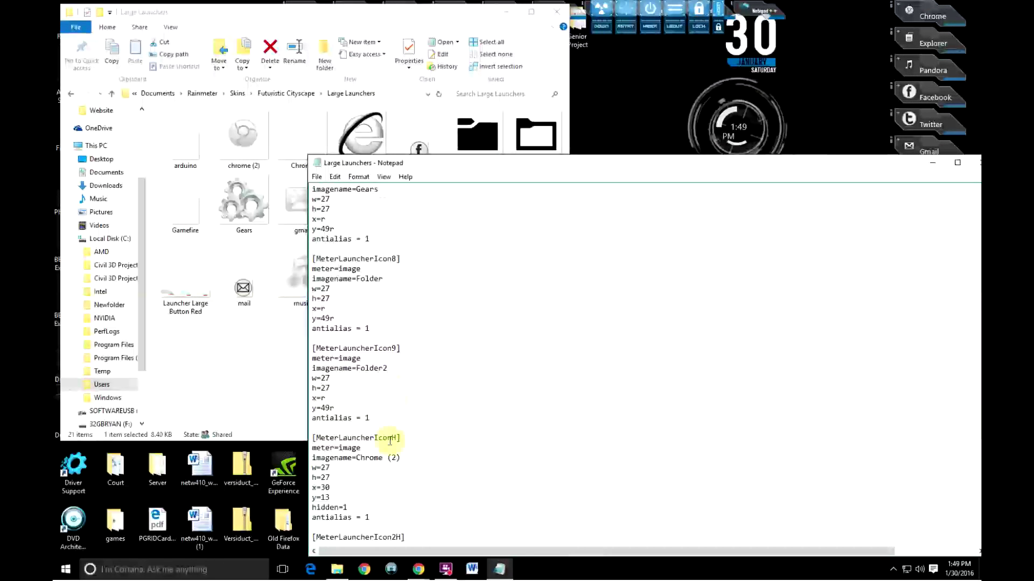
pyautogui.scroll(-2, 389, 440)
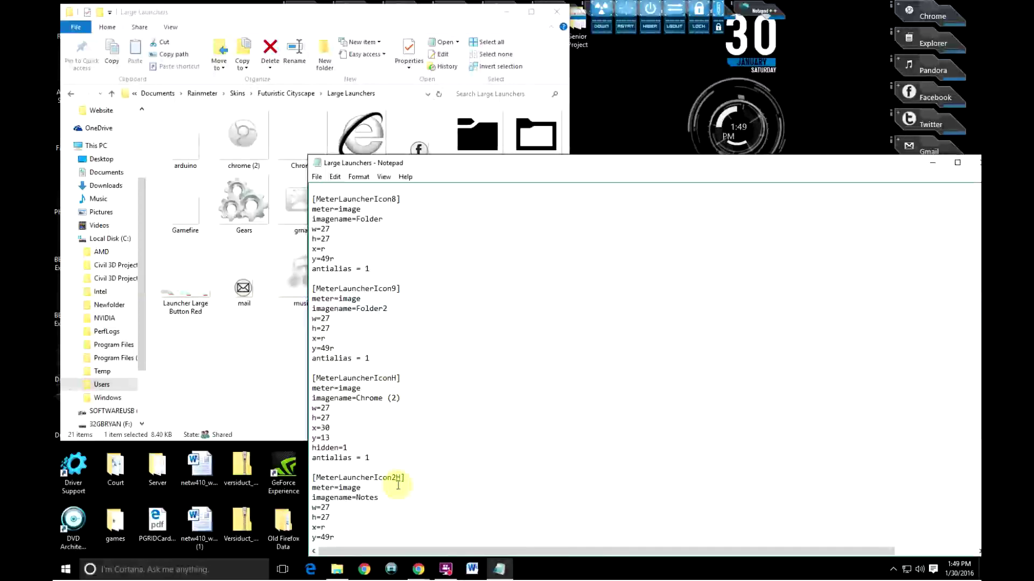
pyautogui.scroll(-17, 398, 485)
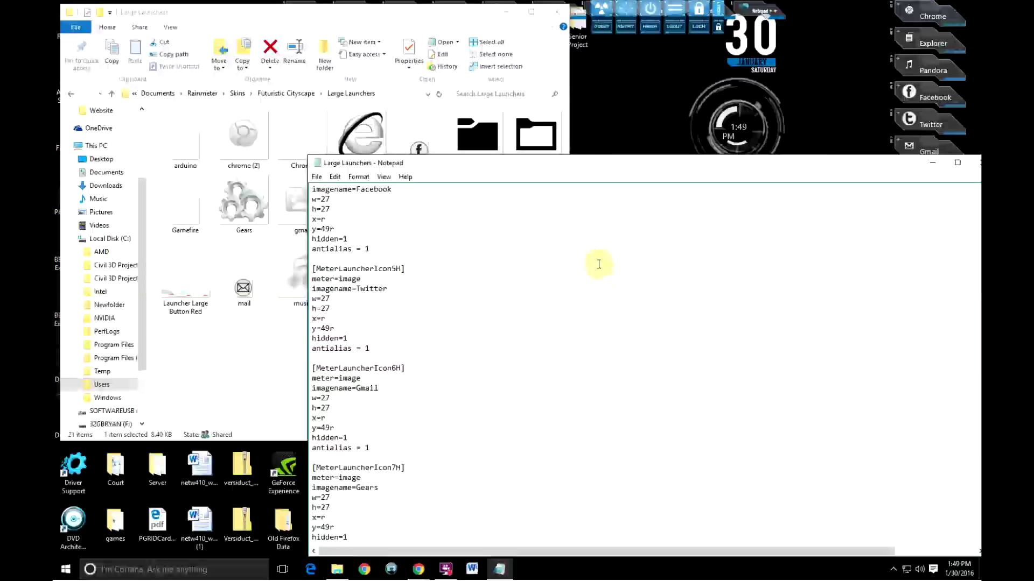
pyautogui.moveTo(741, 170); pyautogui.dragTo(550, 48)
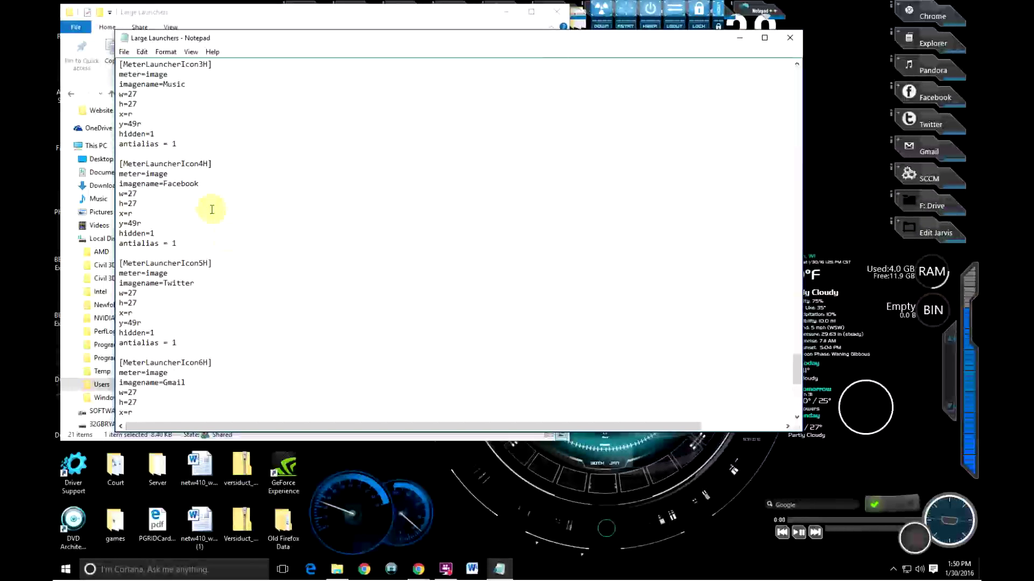
pyautogui.scroll(4, 212, 210)
pyautogui.scroll(8, 240, 223)
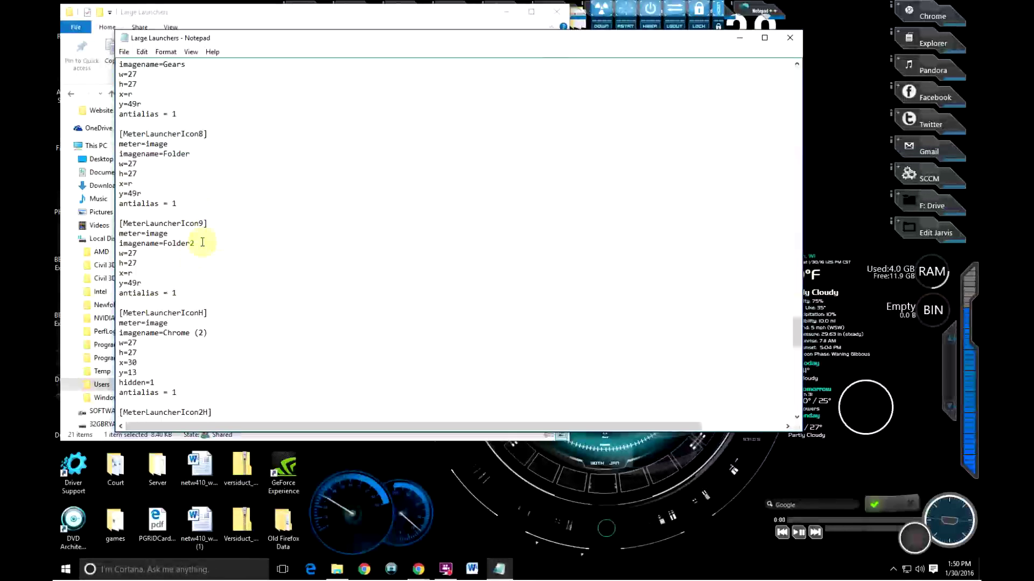
pyautogui.scroll(-20, 266, 260)
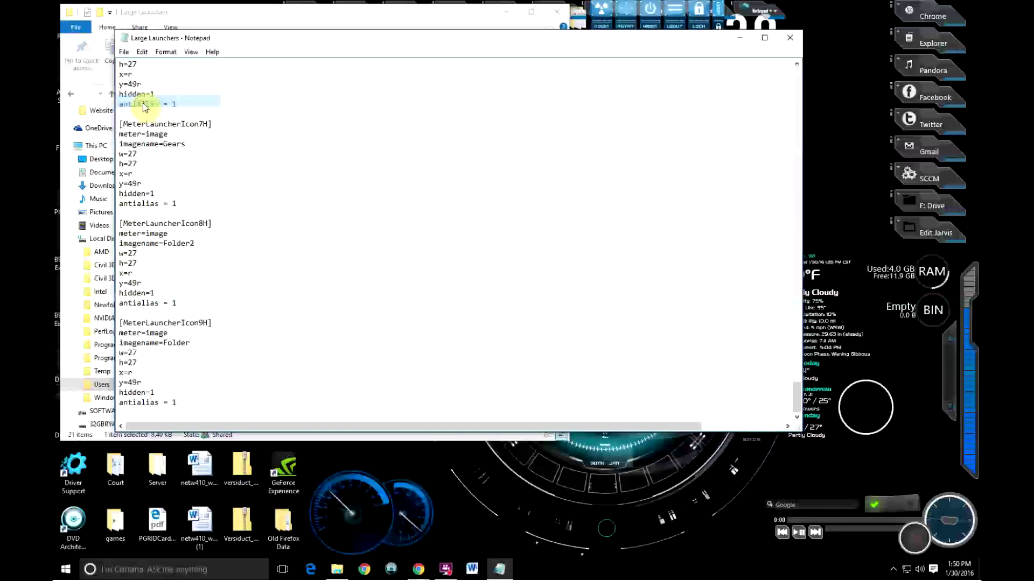
# Save over the existing Large Launchers file with the file type All Files, and close the file.
pyautogui.click(268, 305)
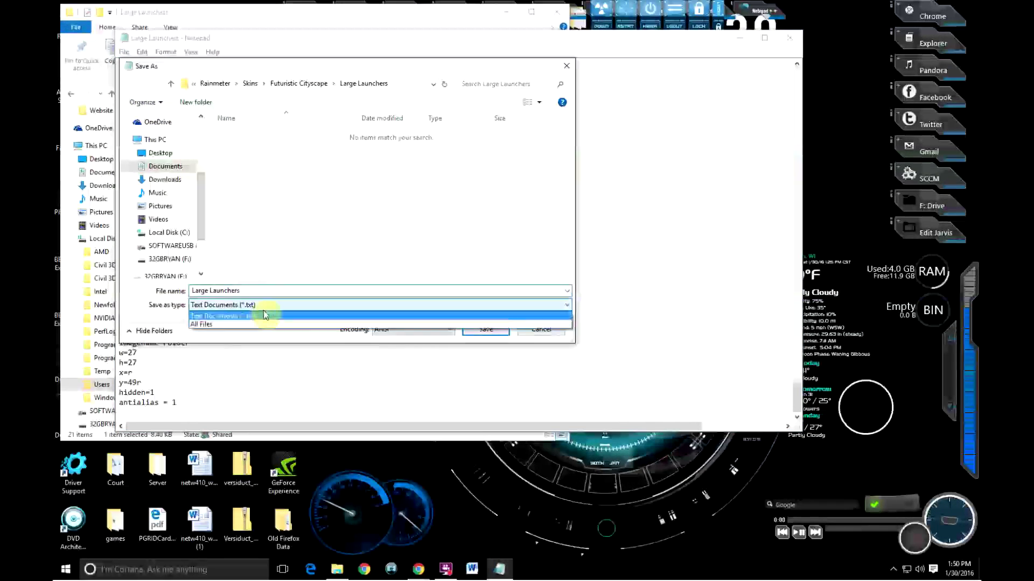
pyautogui.click(264, 324)
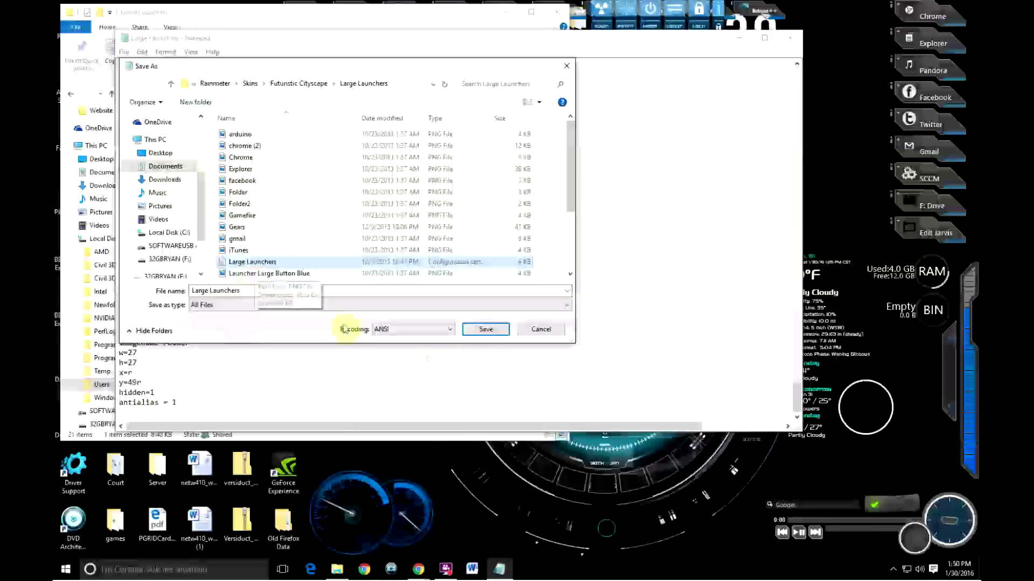
pyautogui.click(485, 329)
pyautogui.click(540, 282)
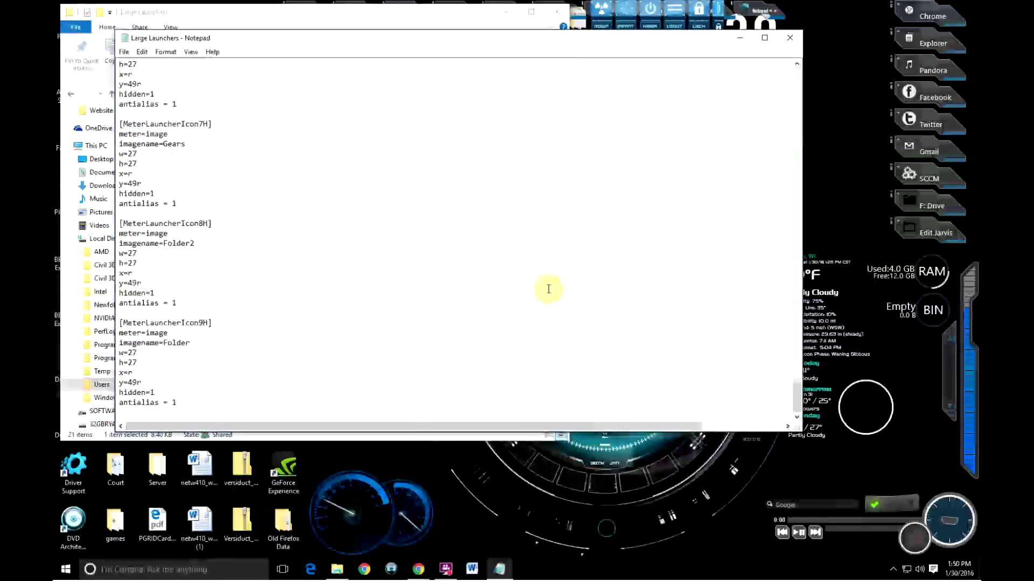
pyautogui.click(790, 39)
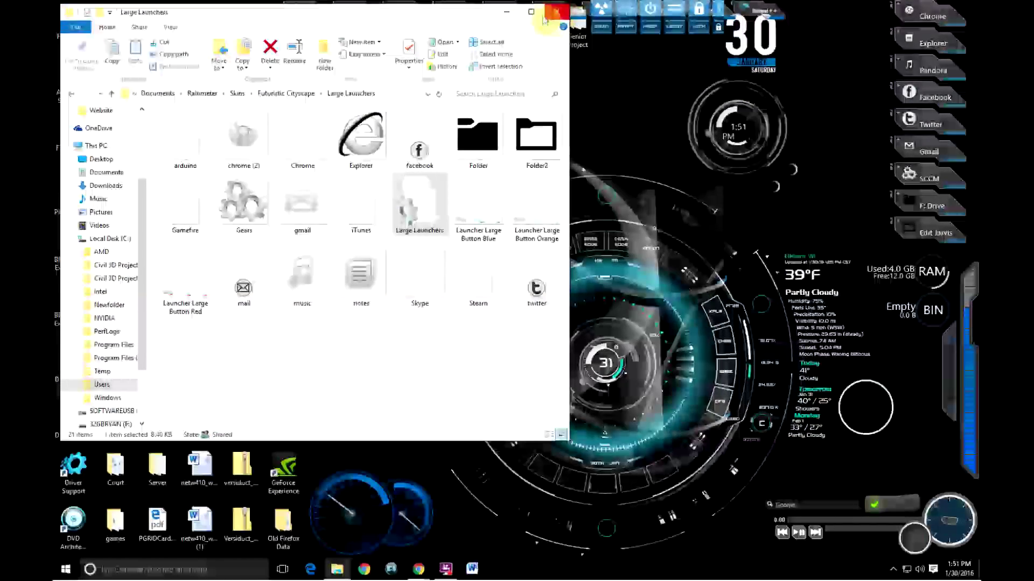
# Refresh the Large Launchers skin and test its Edit Jarvis shortcut, moving the Skins folder window off the desktop.
pyautogui.click(507, 12)
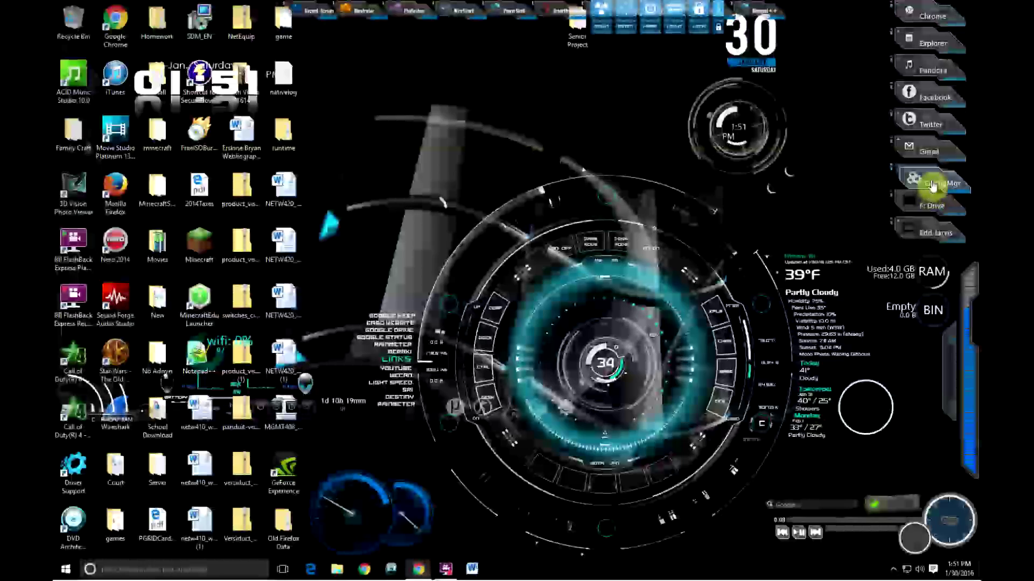
pyautogui.rightClick(927, 174)
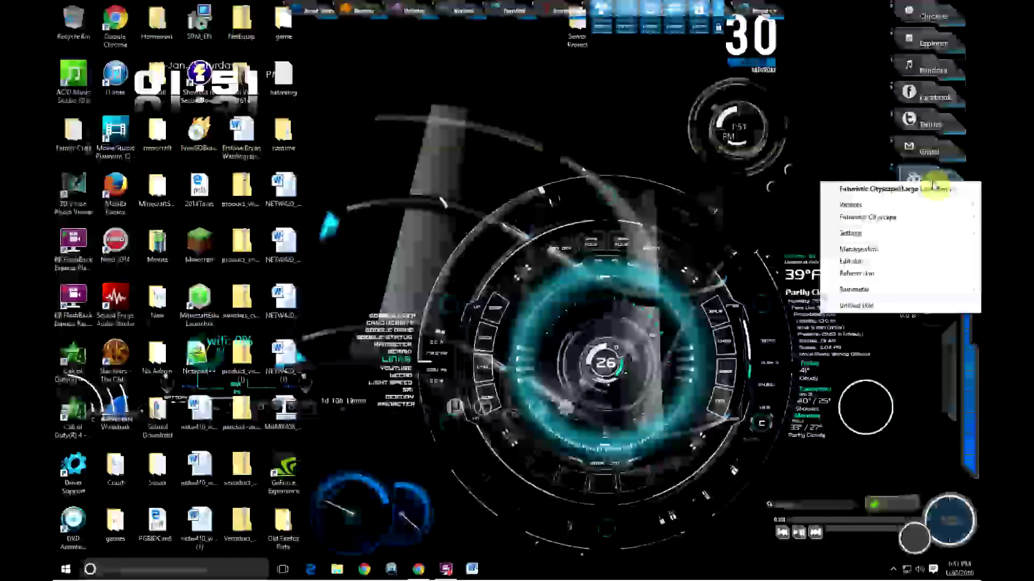
pyautogui.click(856, 273)
pyautogui.click(935, 235)
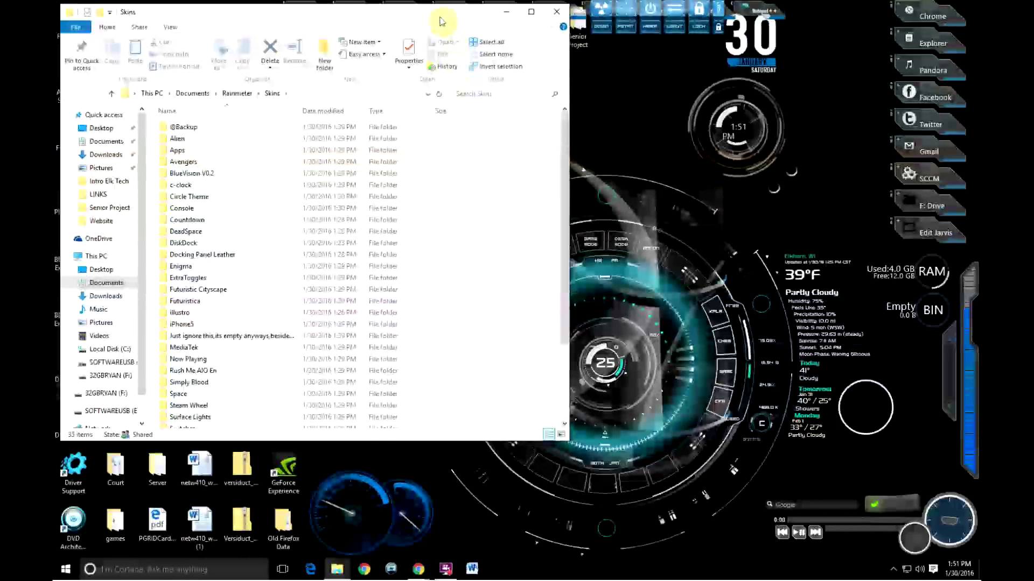
pyautogui.moveTo(441, 21); pyautogui.dragTo(512, 117)
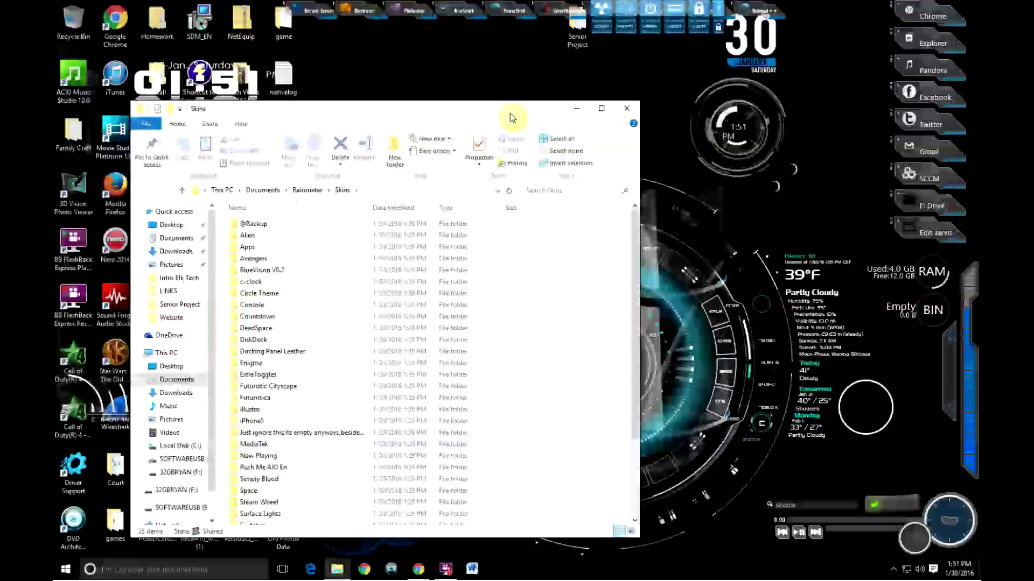
pyautogui.moveTo(511, 118); pyautogui.dragTo(487, 24)
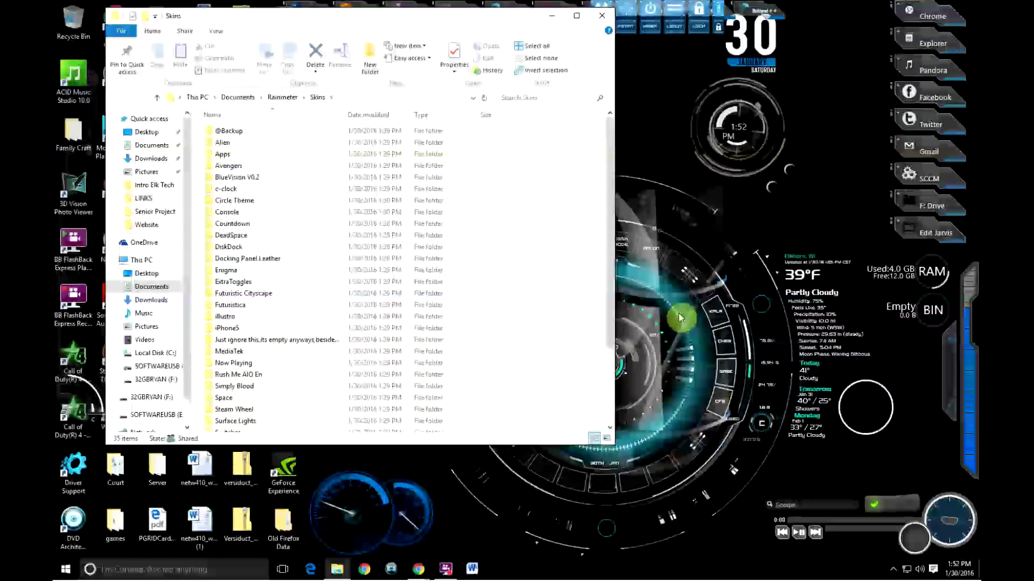
pyautogui.moveTo(516, 21); pyautogui.dragTo(1033, 81)
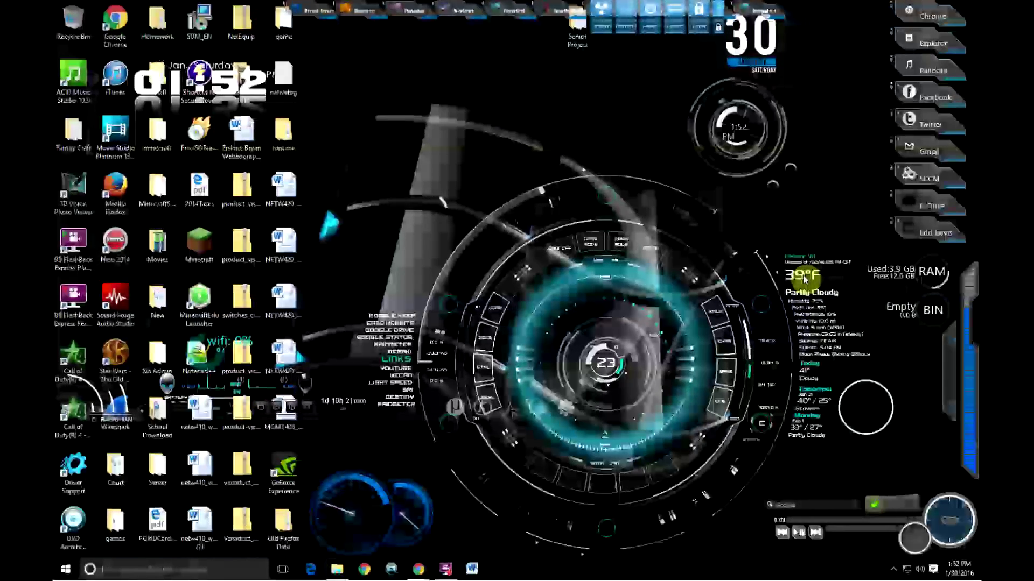
# Open the VClouds Weather - 3Days modified file from the TECH-A WEATHER skin folder for editing in Notepad.
pyautogui.rightClick(804, 278)
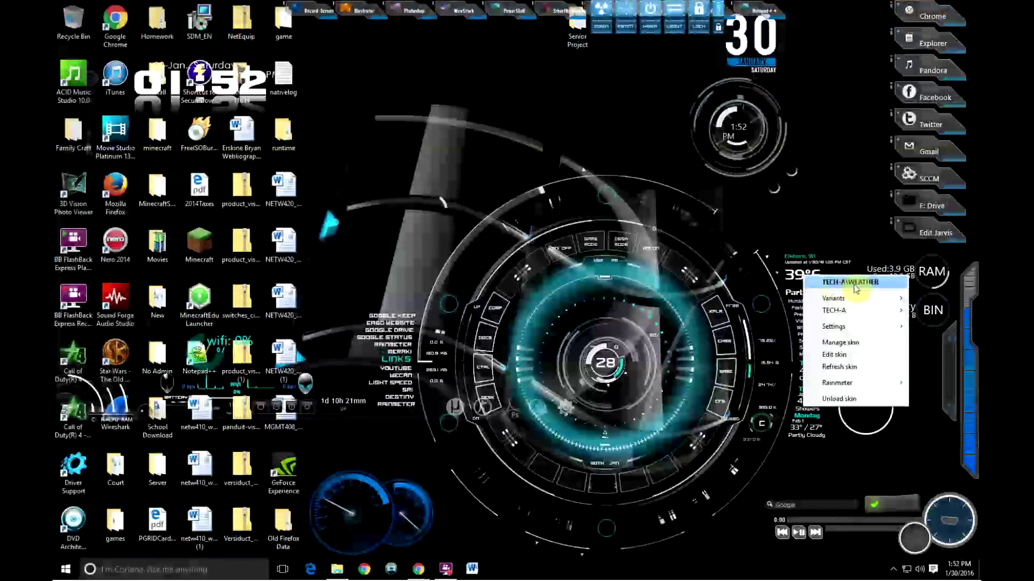
pyautogui.click(850, 282)
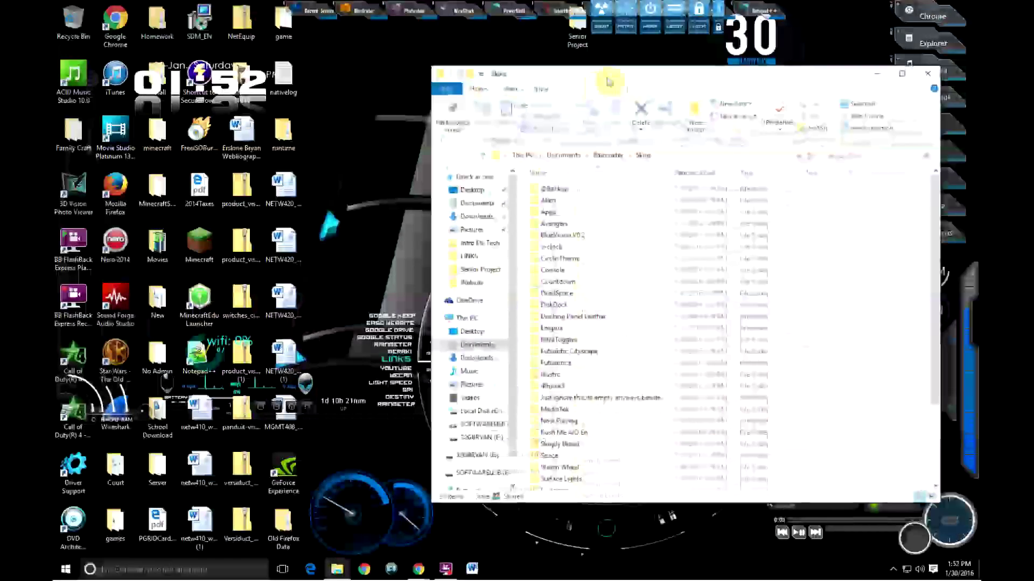
pyautogui.scroll(-3, 560, 445)
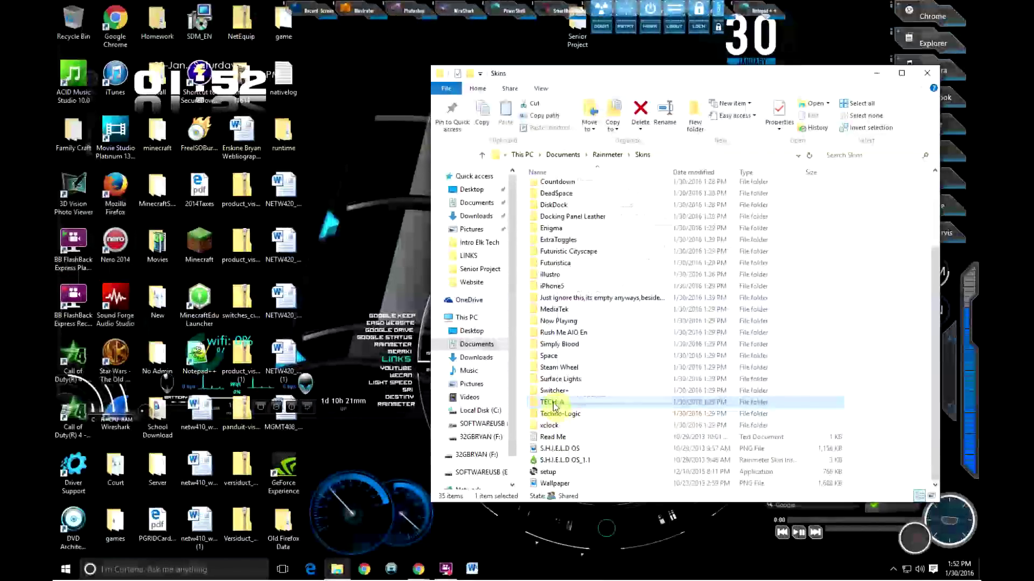
pyautogui.doubleClick(552, 403)
pyautogui.doubleClick(556, 269)
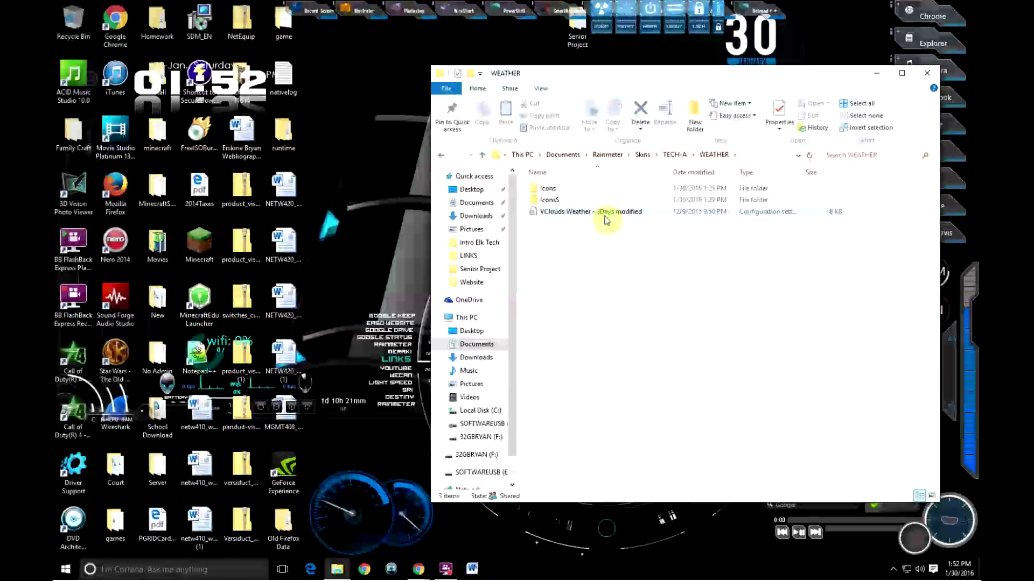
pyautogui.rightClick(551, 215)
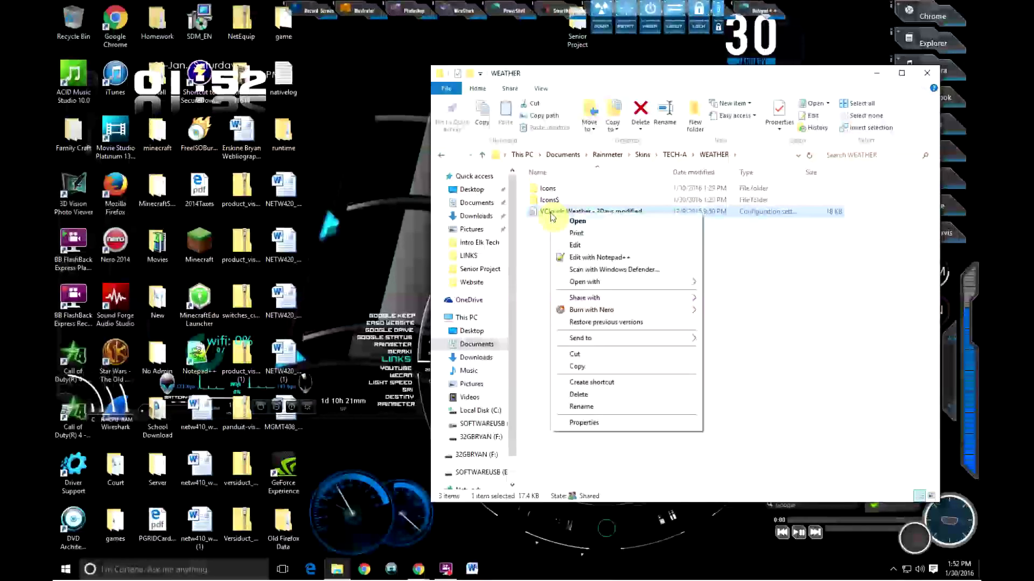
pyautogui.click(575, 245)
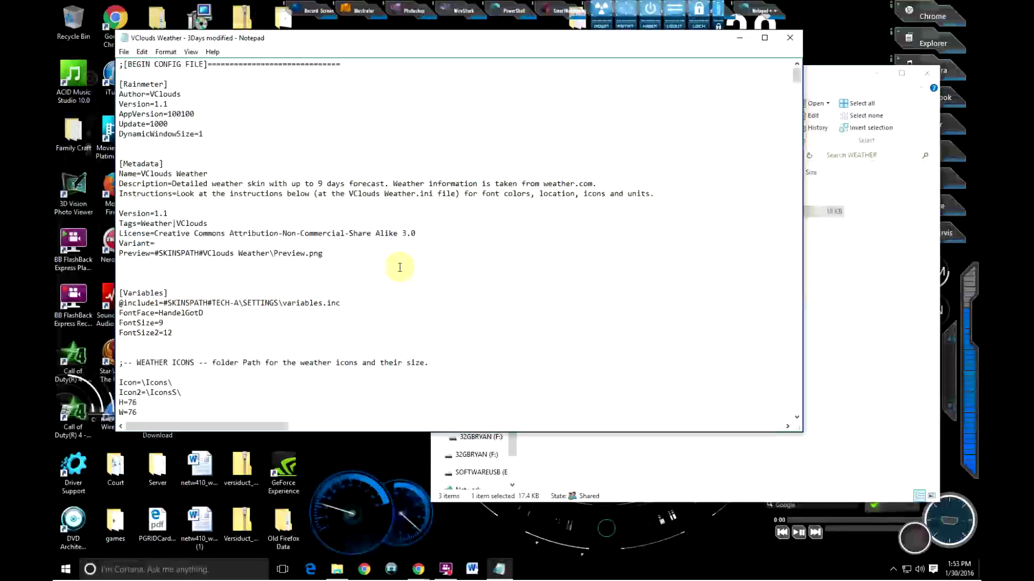
# Examine the weather file's Location, Unit and LOC_URL settings and the measure sections that follow them.
pyautogui.scroll(-5, 400, 268)
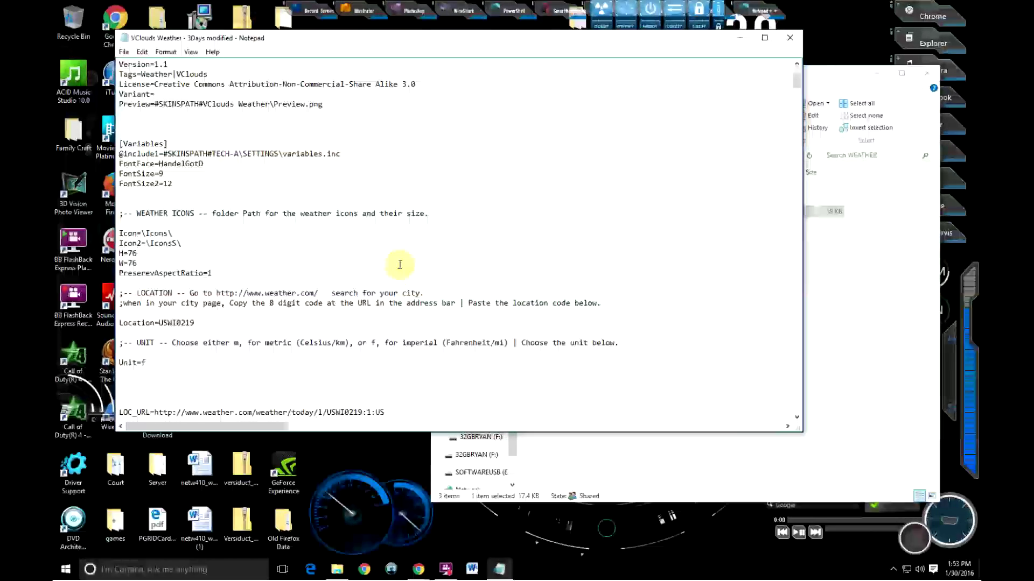
pyautogui.scroll(-1, 398, 253)
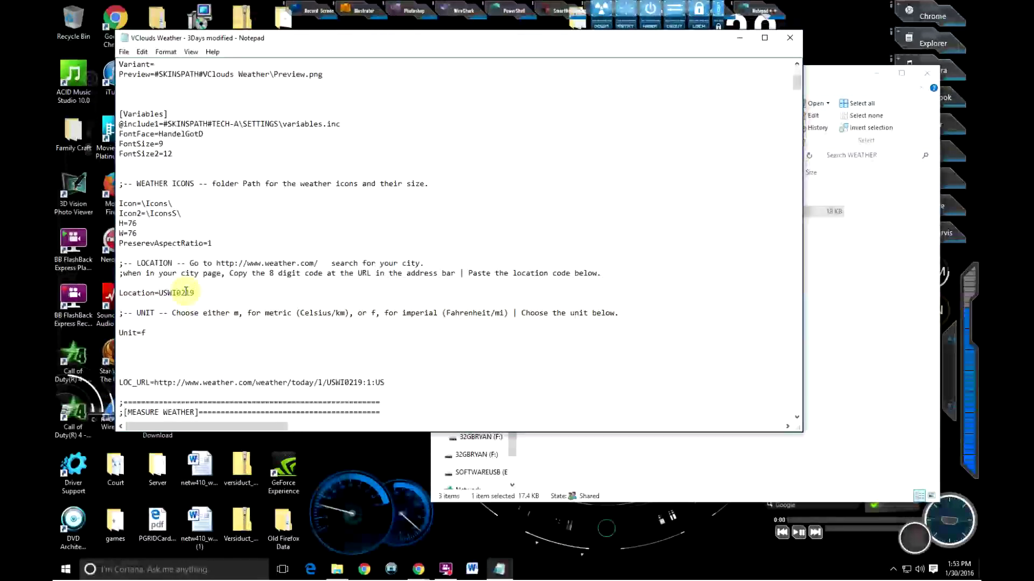
pyautogui.scroll(-6, 185, 291)
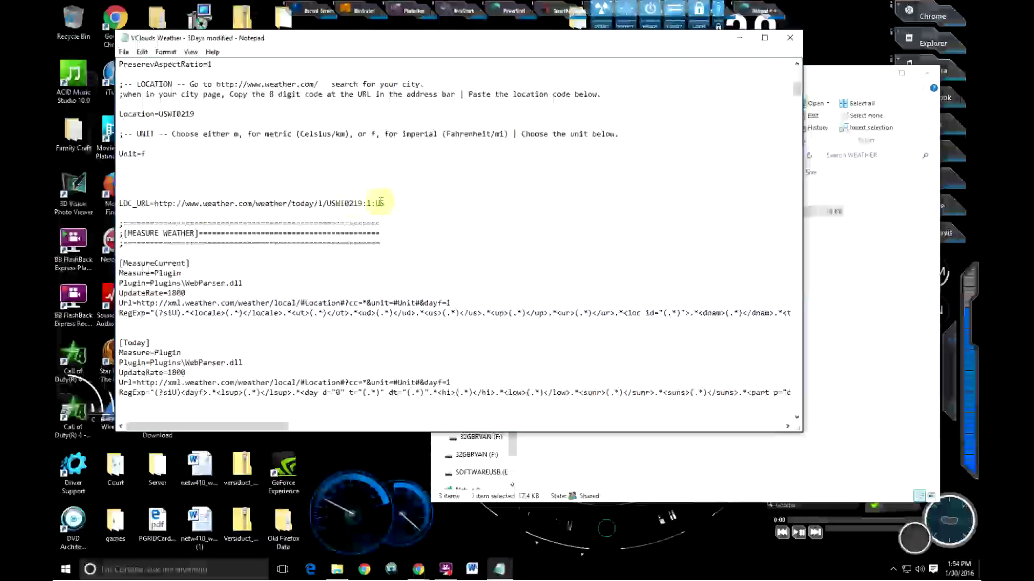
pyautogui.doubleClick(166, 113)
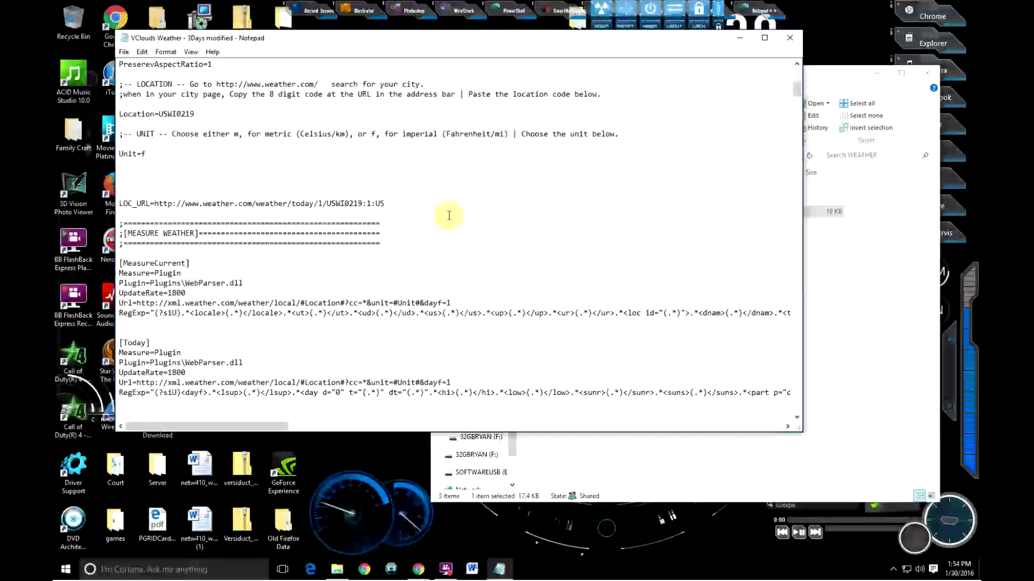
pyautogui.scroll(-5, 449, 215)
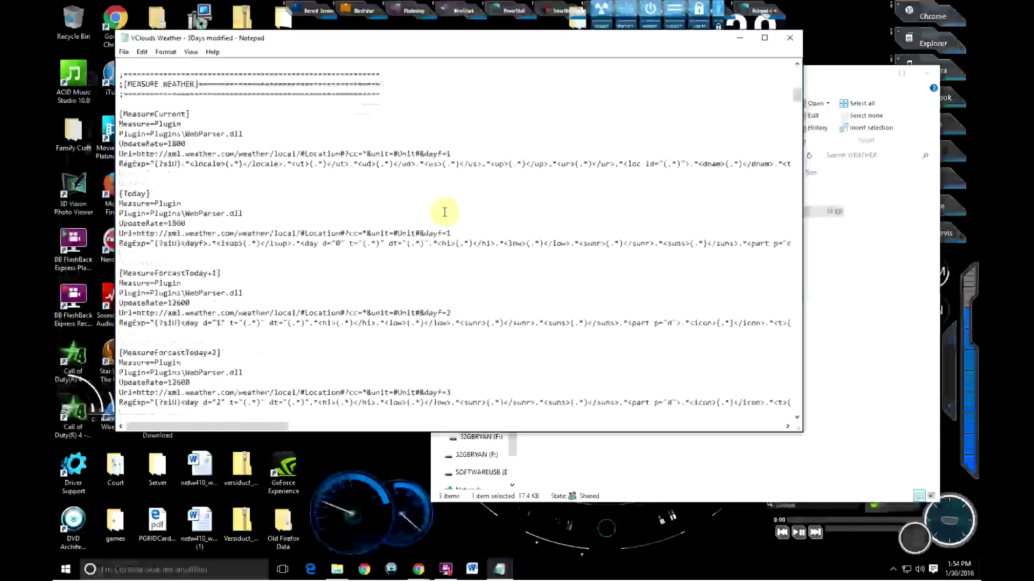
pyautogui.scroll(-9, 275, 205)
pyautogui.scroll(-10, 275, 208)
pyautogui.scroll(-12, 275, 209)
pyautogui.scroll(-6, 297, 246)
pyautogui.moveTo(799, 167); pyautogui.dragTo(796, 78)
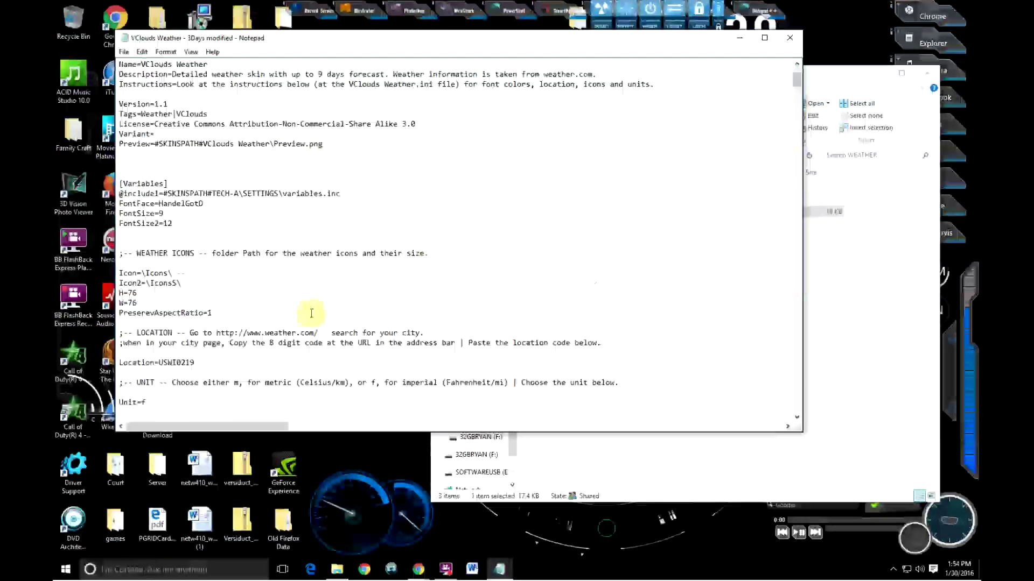
# Recheck the location and unit lines, and close the weather file and its folder window.
pyautogui.scroll(-3, 311, 313)
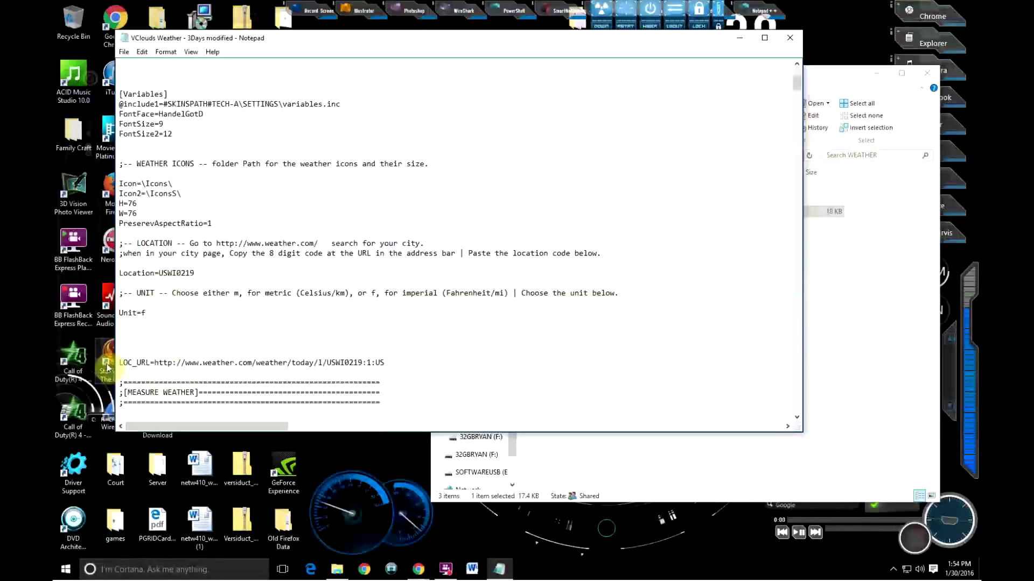
pyautogui.scroll(-9, 357, 364)
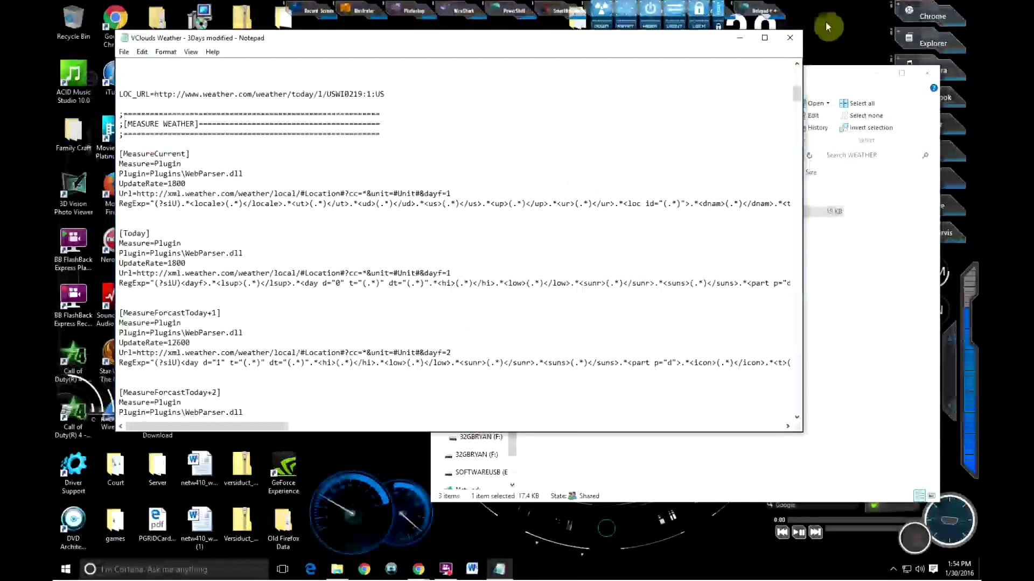
pyautogui.click(789, 38)
pyautogui.click(933, 81)
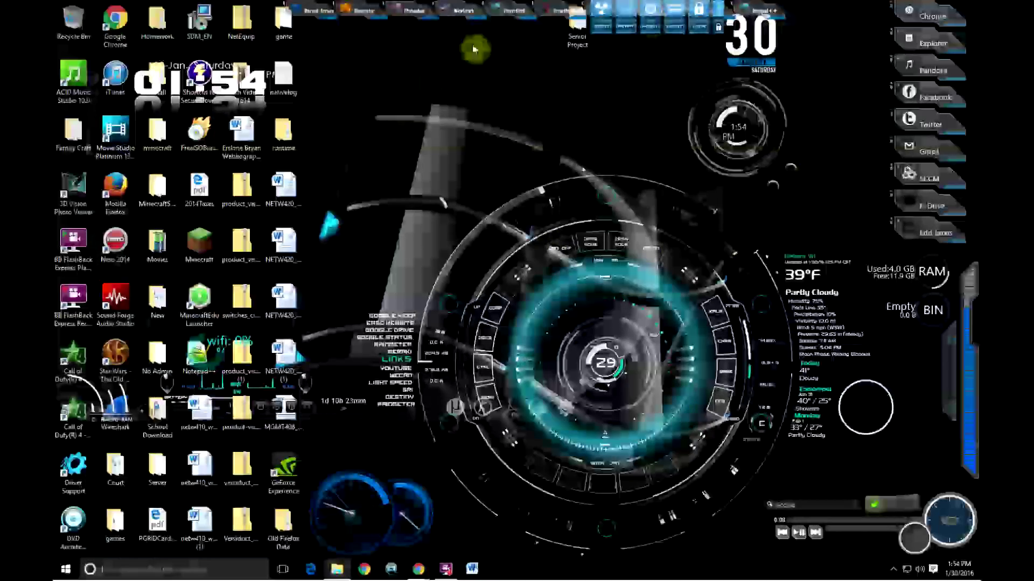
# Move the horizontal launcher bar down across the circular HUD, and place the digital clock, wifi meter and network graph above it, clear of the desktop icons.
pyautogui.moveTo(365, 12); pyautogui.dragTo(436, 213)
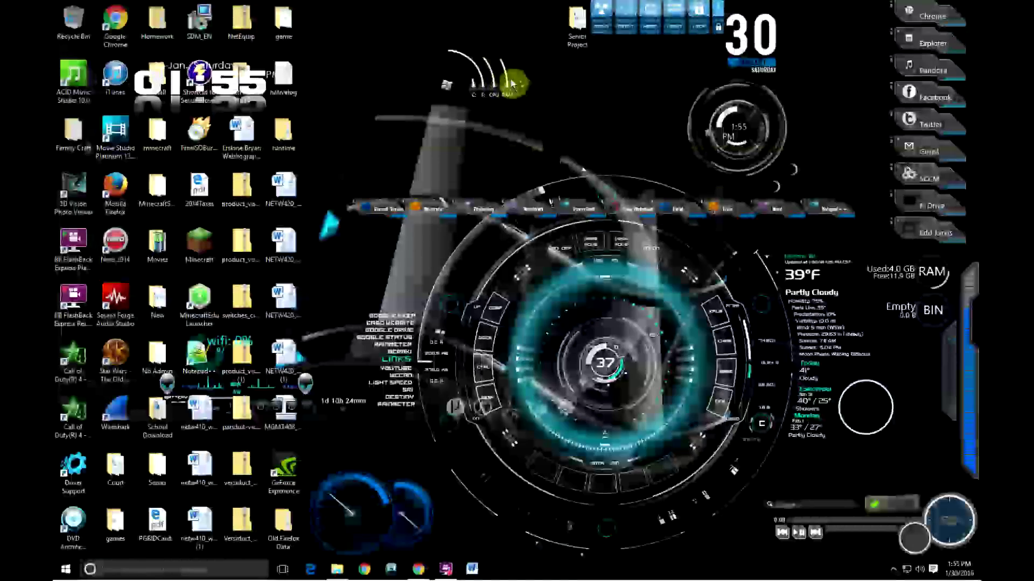
pyautogui.moveTo(351, 25); pyautogui.dragTo(515, 146)
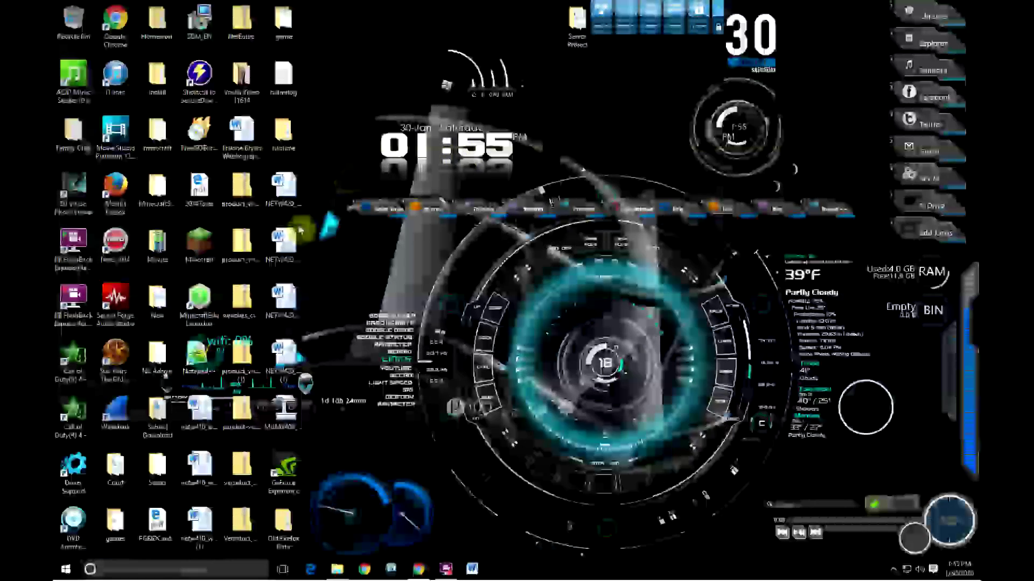
pyautogui.moveTo(218, 362); pyautogui.dragTo(369, 43)
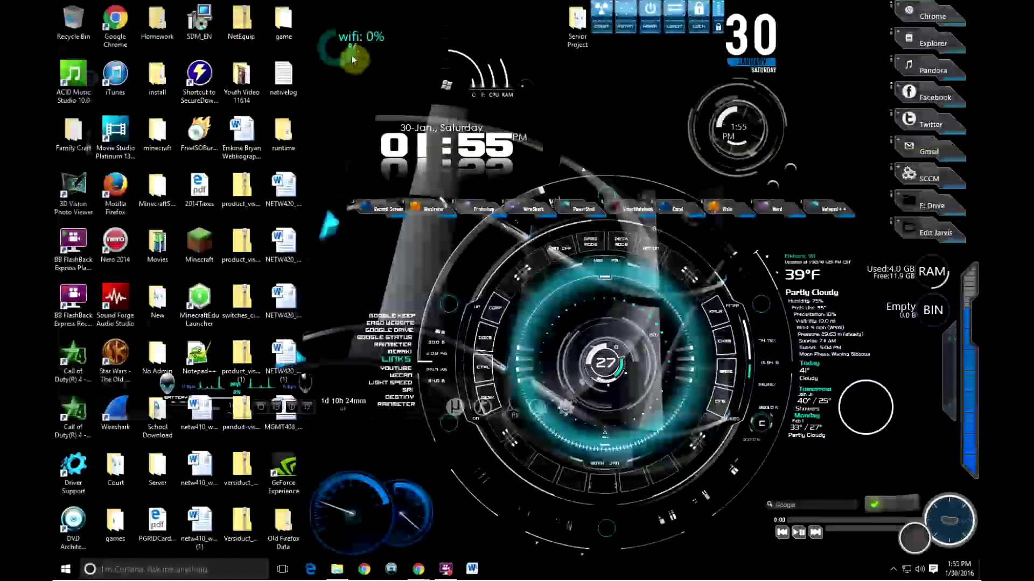
pyautogui.moveTo(305, 391); pyautogui.dragTo(446, 123)
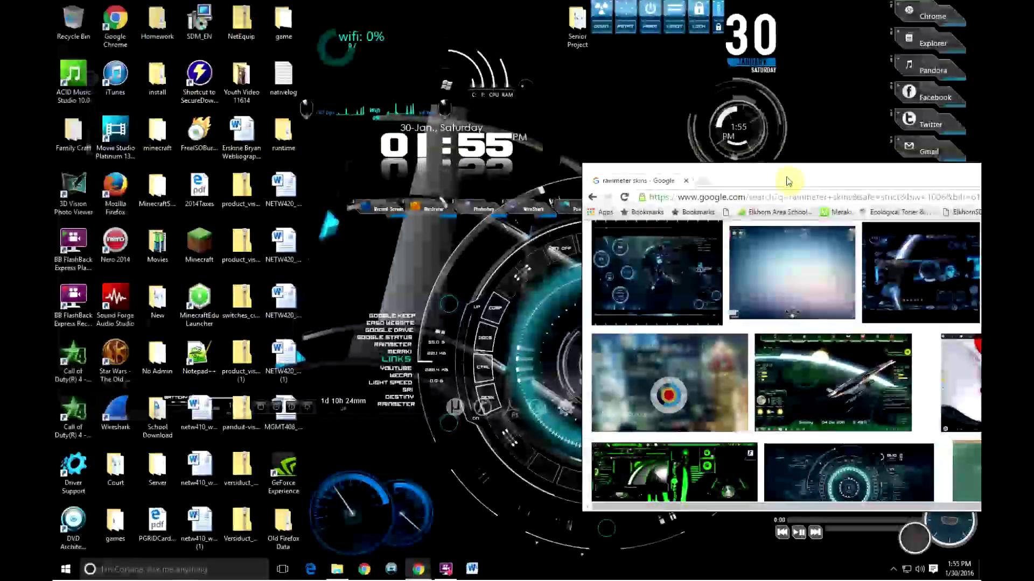
# Maximize the browser with the rainmeter skins image results, and preview the Chalks Suite 1.0 and SGT Splicer's Pack HUD skins.
pyautogui.moveTo(785, 178); pyautogui.dragTo(508, 131)
pyautogui.doubleClick(508, 131)
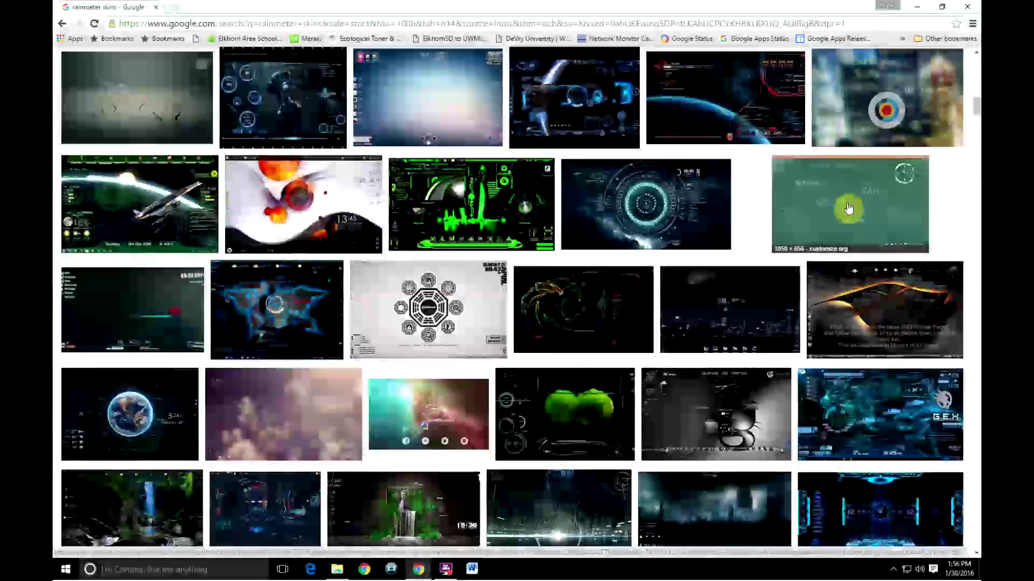
pyautogui.click(848, 209)
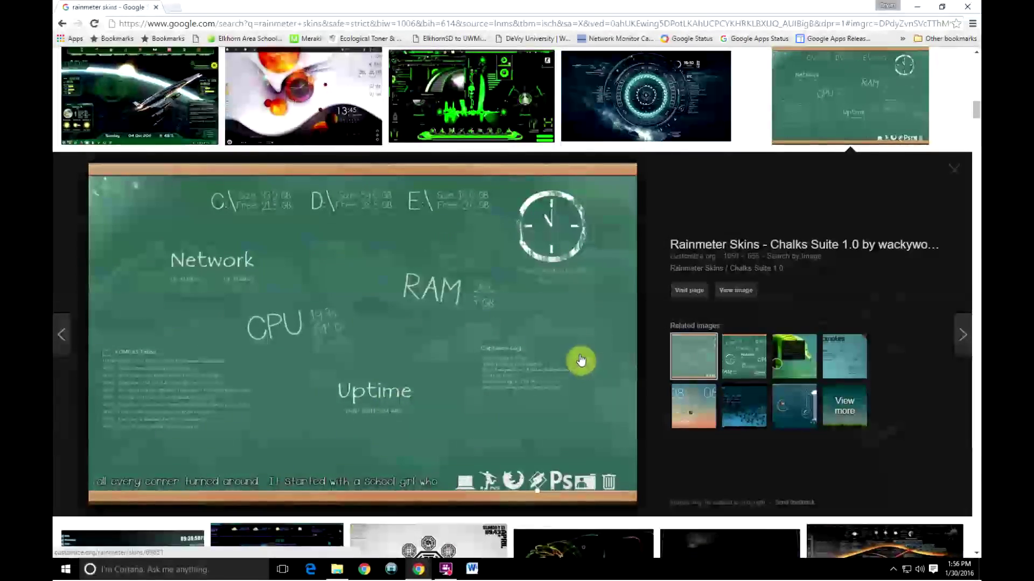
pyautogui.scroll(-6, 722, 289)
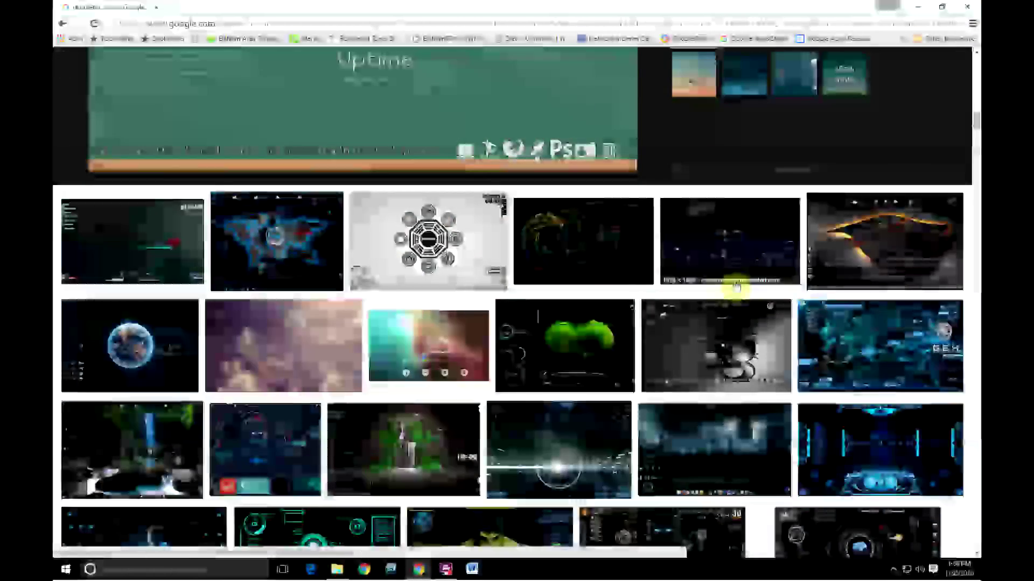
pyautogui.click(888, 237)
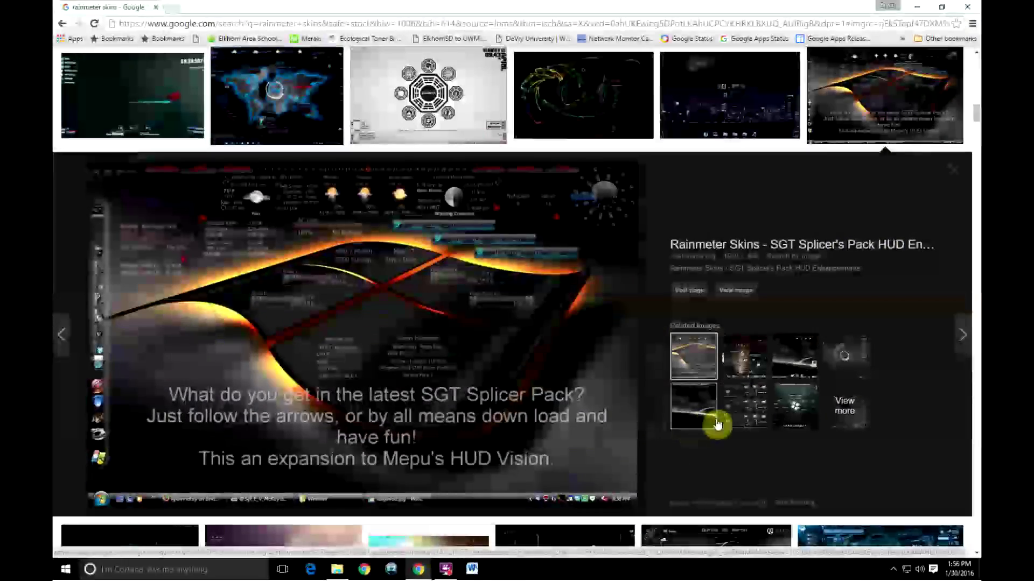
pyautogui.scroll(10, 692, 411)
pyautogui.scroll(10, 696, 405)
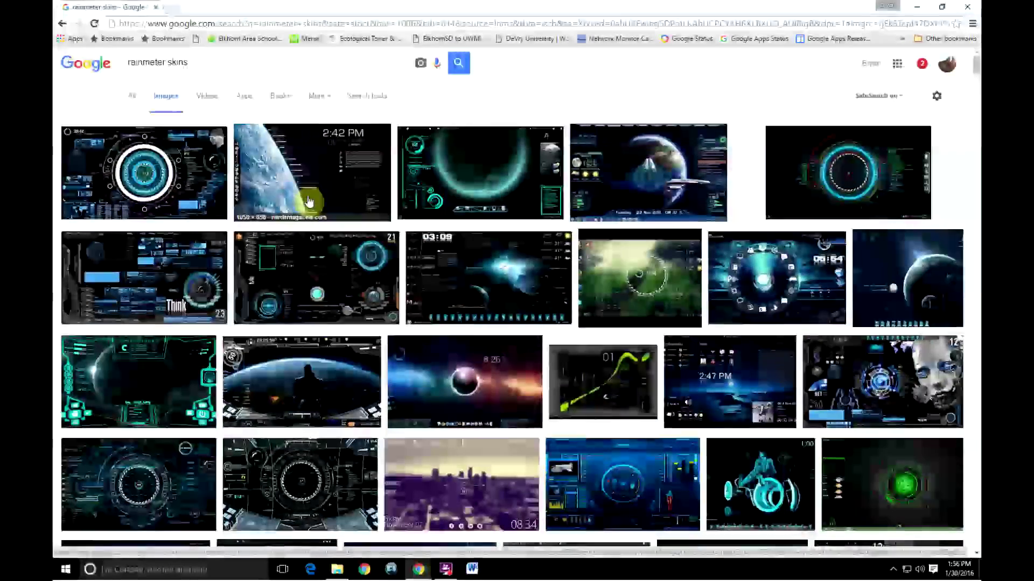
# Preview the planet-themed skin with the large clock and calendar, and browse further down the image results.
pyautogui.click(308, 201)
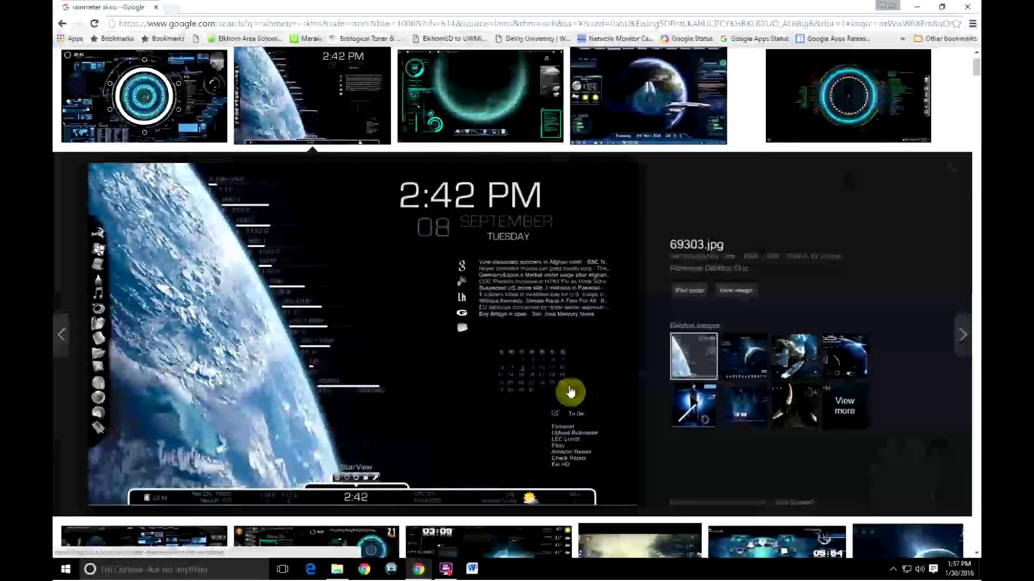
pyautogui.scroll(2, 570, 391)
pyautogui.scroll(-3, 641, 313)
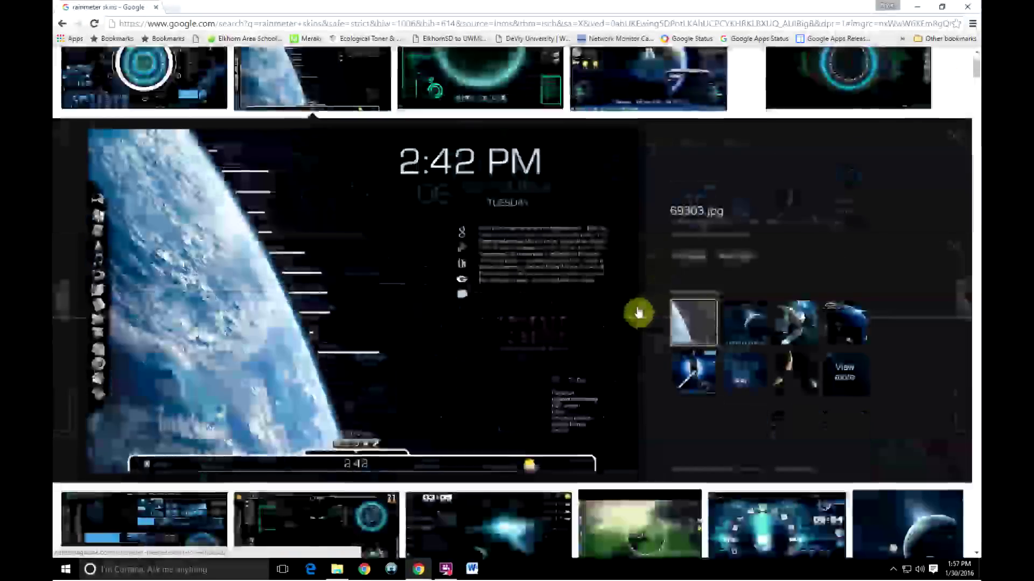
pyautogui.scroll(-15, 639, 313)
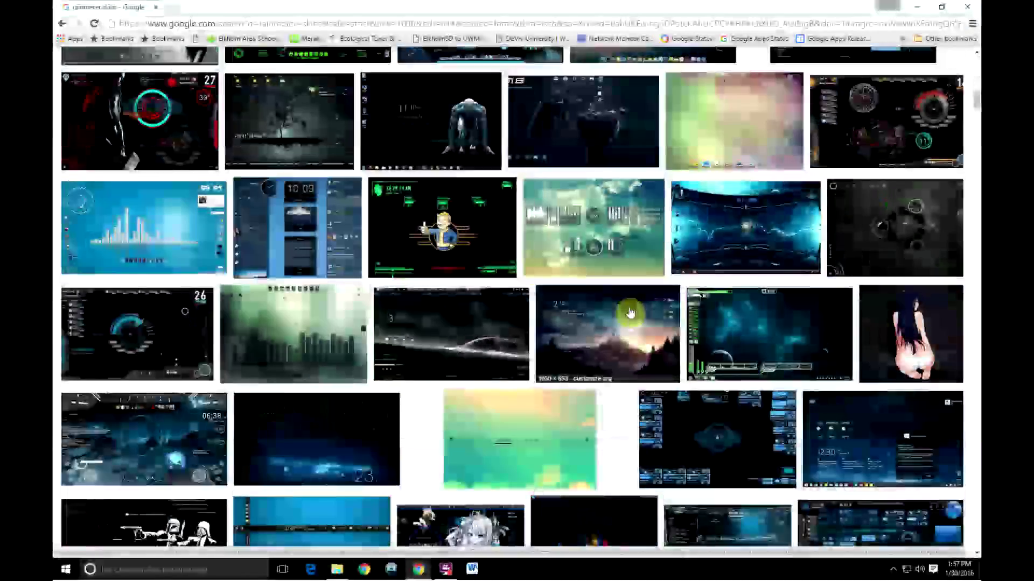
pyautogui.scroll(-15, 630, 312)
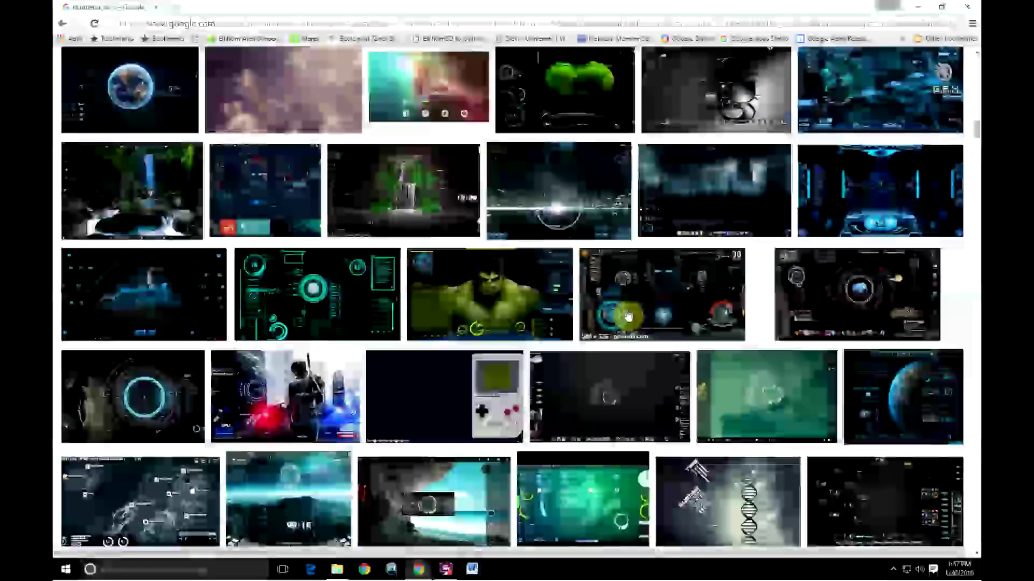
pyautogui.scroll(-3, 628, 316)
# Preview the Game Boy skin and the green frog Diago skin while browsing more rainmeter skins images.
pyautogui.click(485, 237)
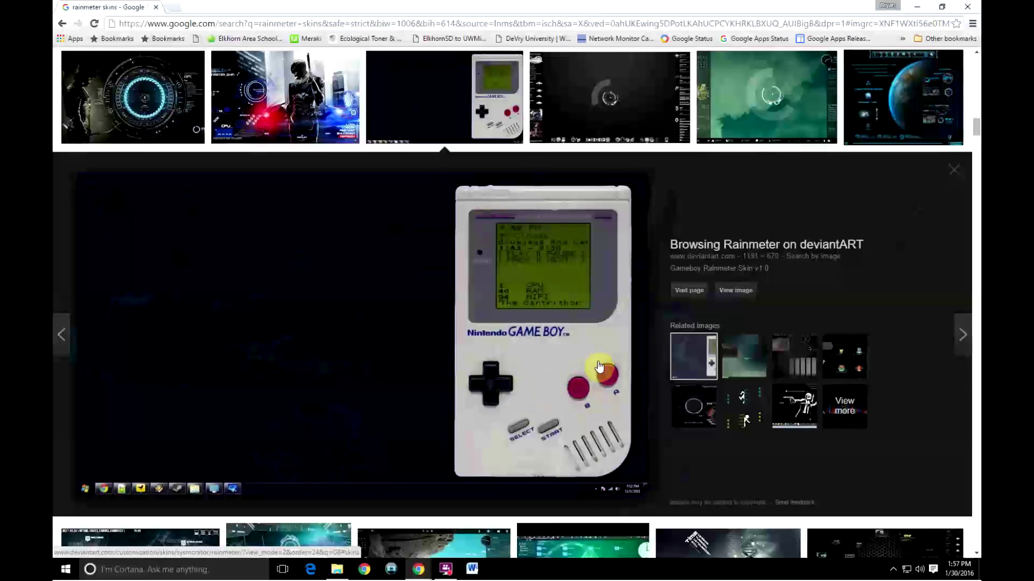
pyautogui.scroll(-10, 599, 366)
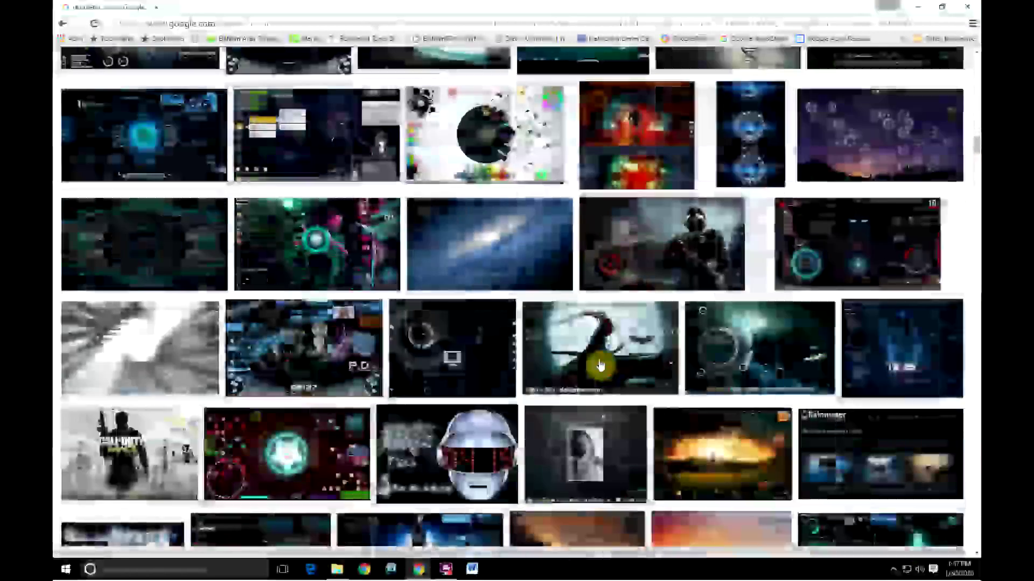
pyautogui.scroll(-10, 599, 366)
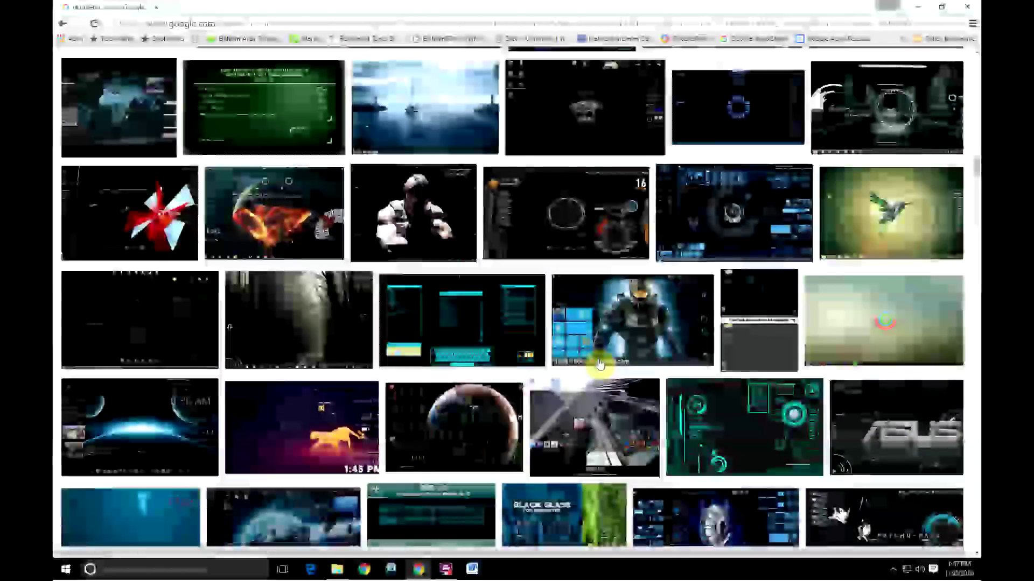
pyautogui.scroll(-10, 600, 364)
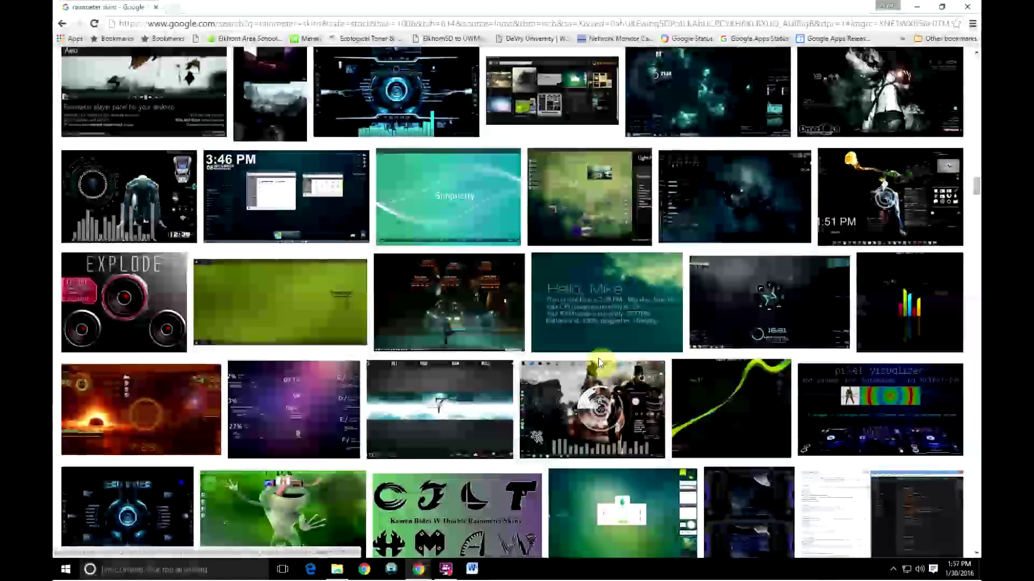
pyautogui.scroll(-7, 599, 358)
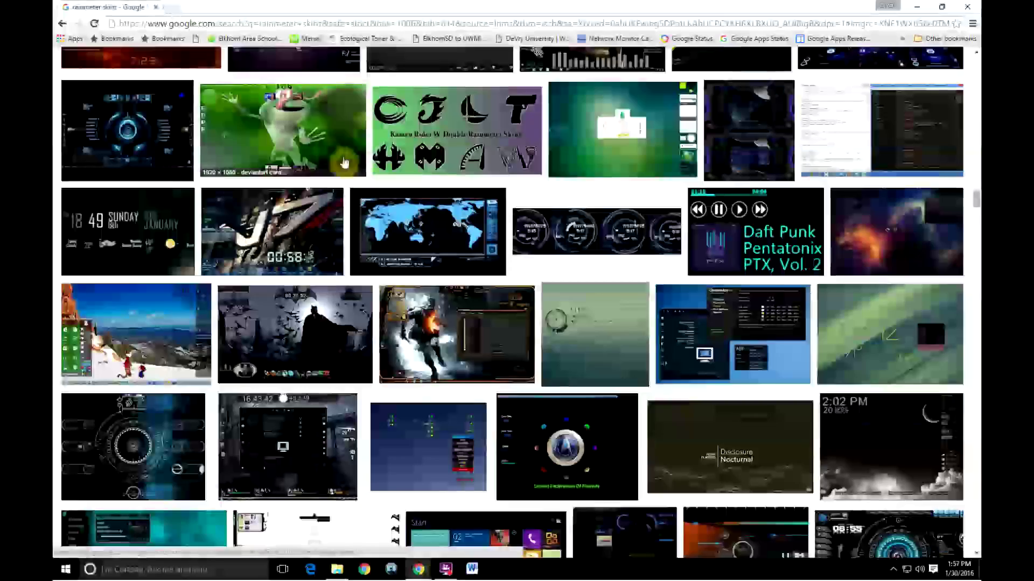
pyautogui.click(321, 161)
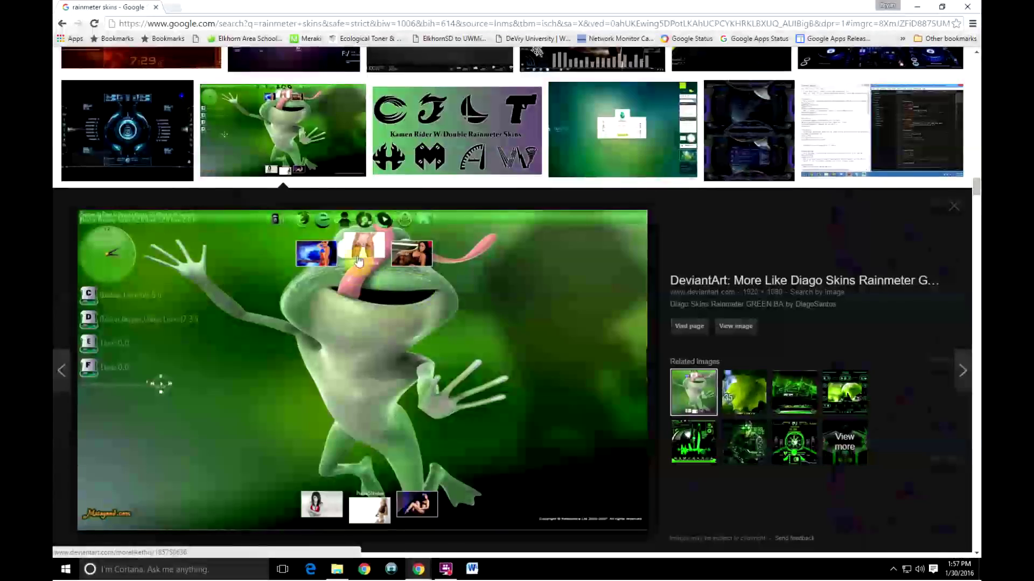
pyautogui.scroll(-10, 483, 329)
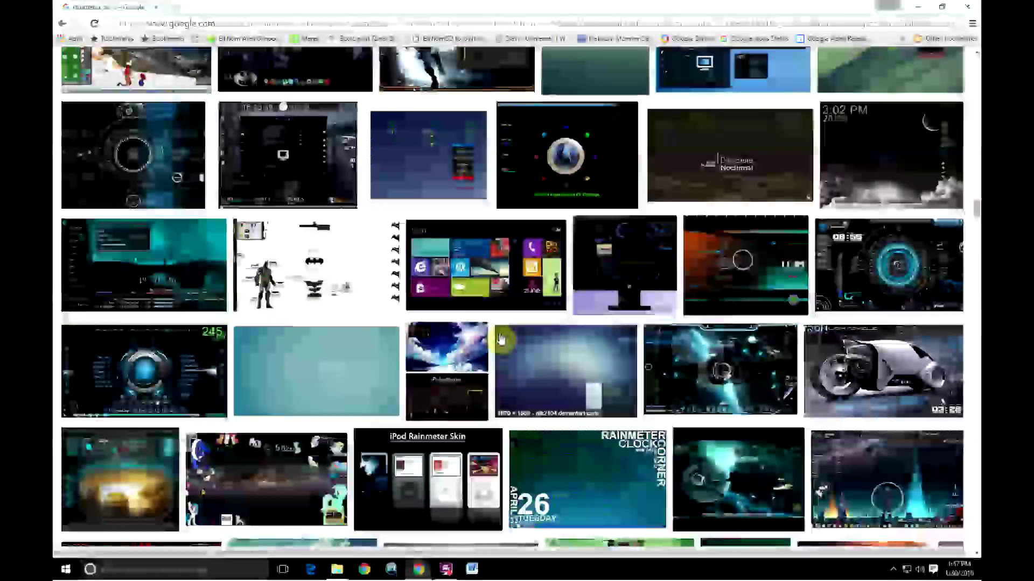
# Browse further down the rainmeter skins image results and preview the PlayStation3 Rainmeter skin.
pyautogui.scroll(-7, 500, 340)
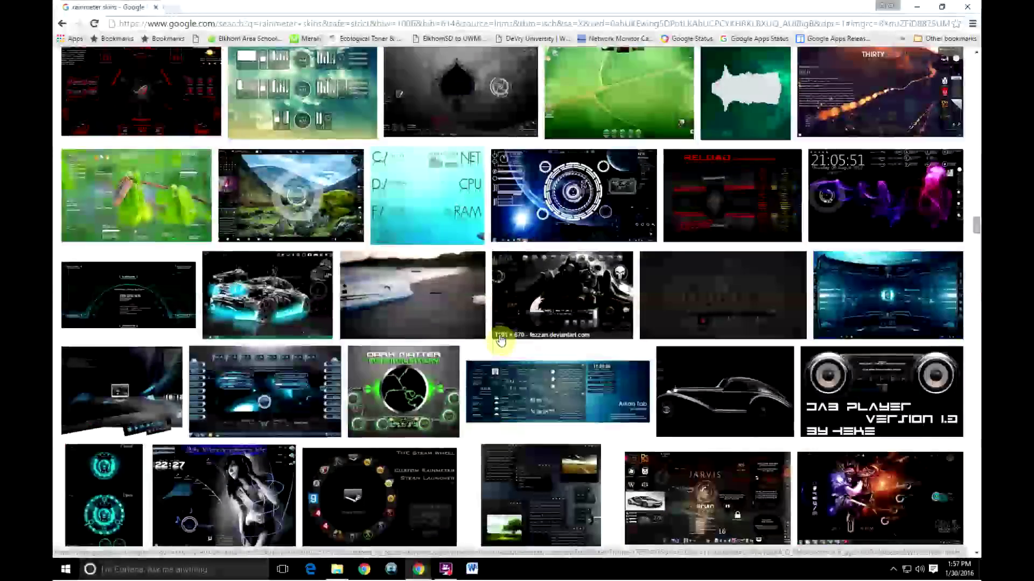
pyautogui.scroll(-5, 499, 341)
pyautogui.scroll(-4, 499, 340)
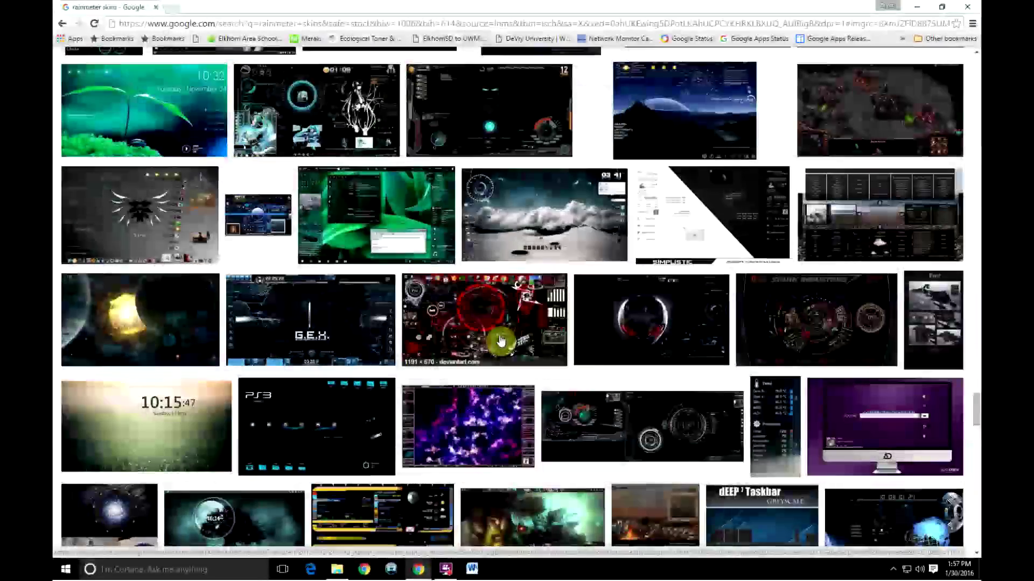
pyautogui.scroll(-8, 500, 340)
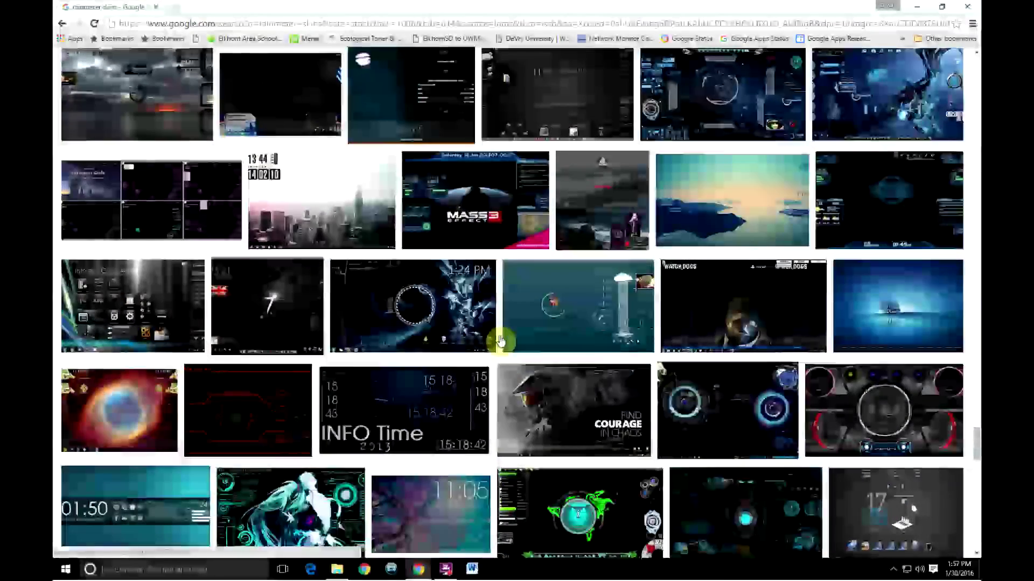
pyautogui.scroll(-7, 327, 338)
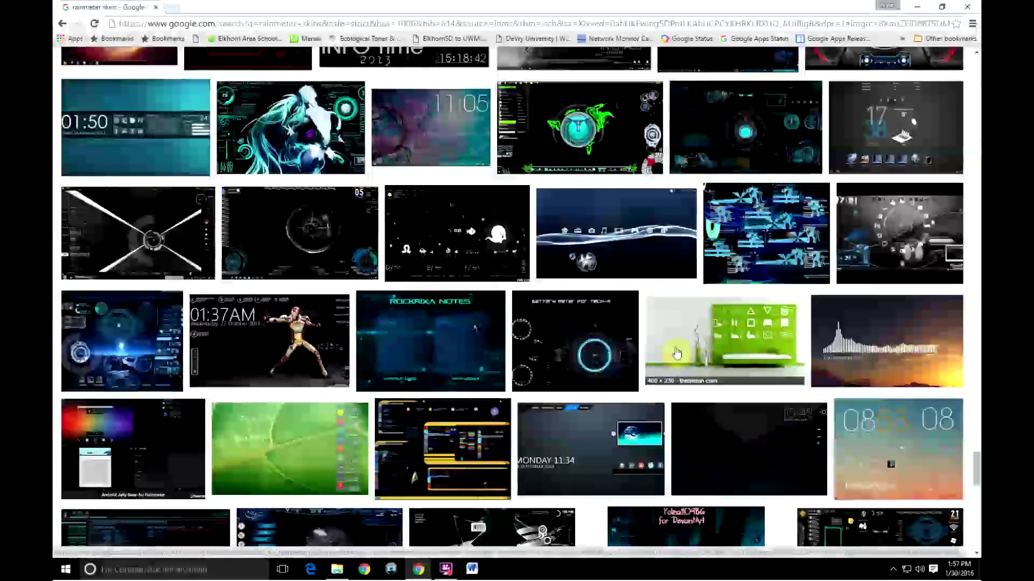
pyautogui.click(641, 266)
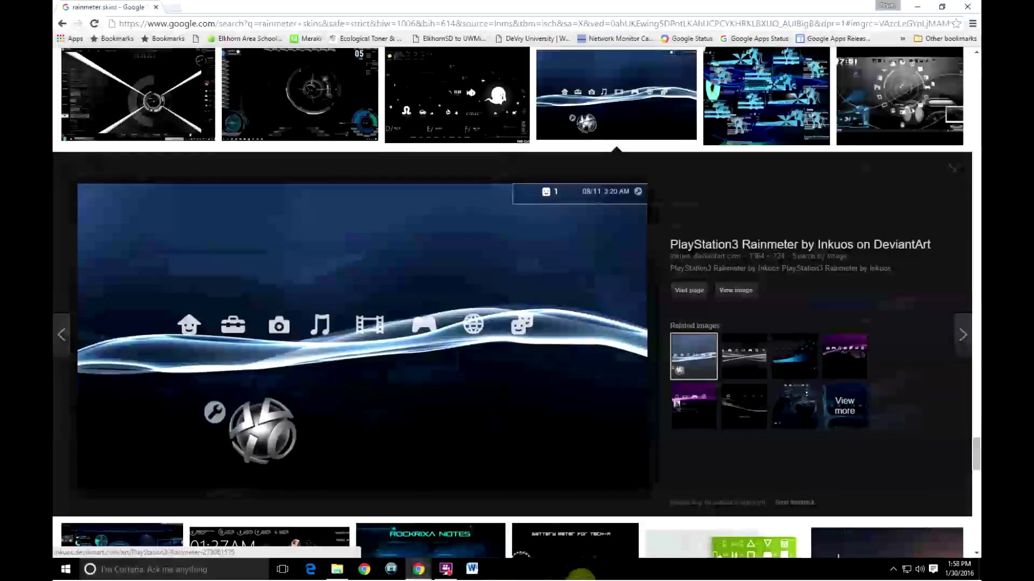
# Look through more skin images below the PlayStation3 preview, and return to the desktop with the S.H.I.E.L.D OS theme.
pyautogui.scroll(-12, 516, 500)
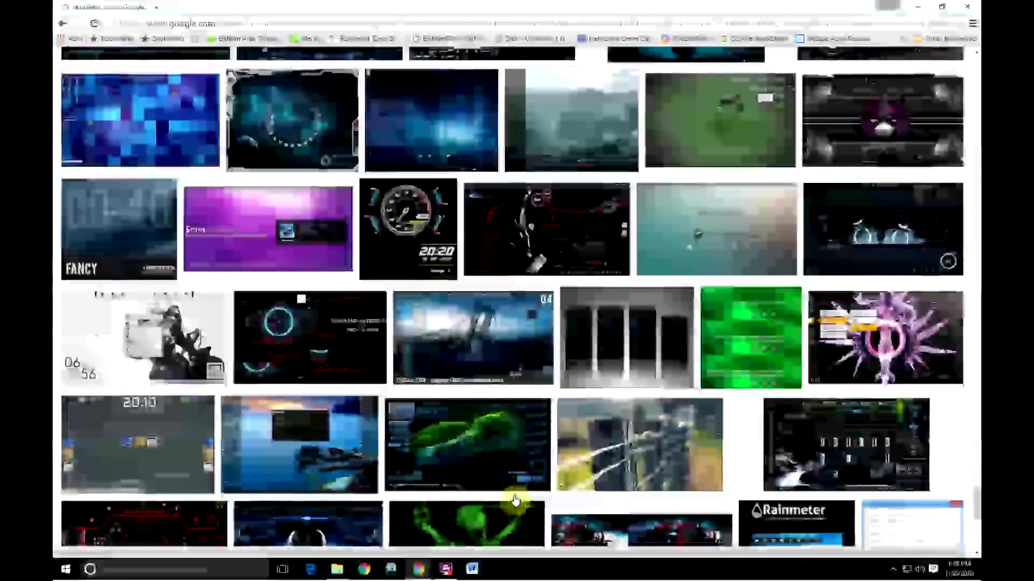
pyautogui.scroll(-3, 515, 501)
pyautogui.press('super+d')
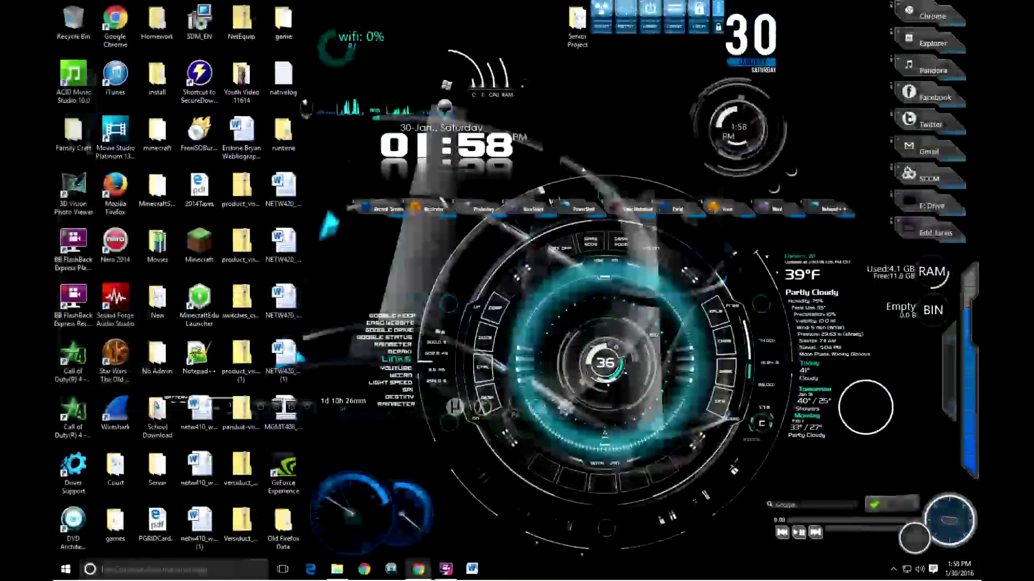